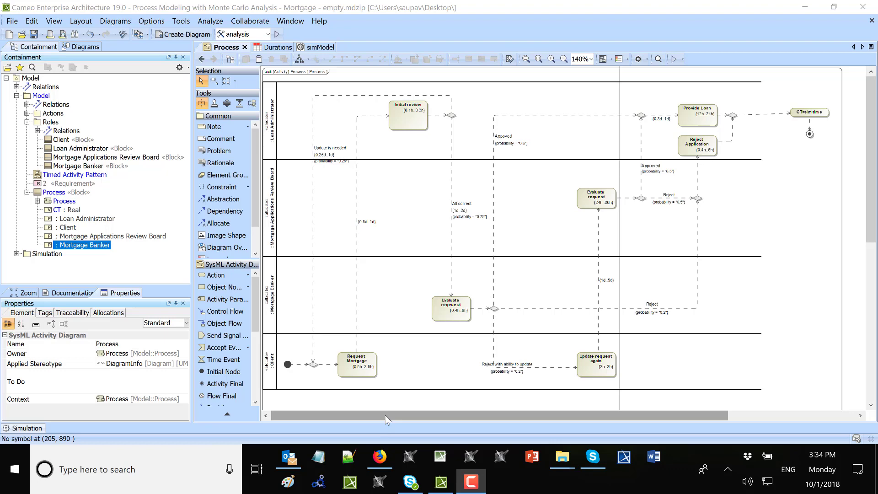
Run the analysis config, close its Process timeline window, and run it again
{"action": "left_click", "coordinate": [277, 35]}
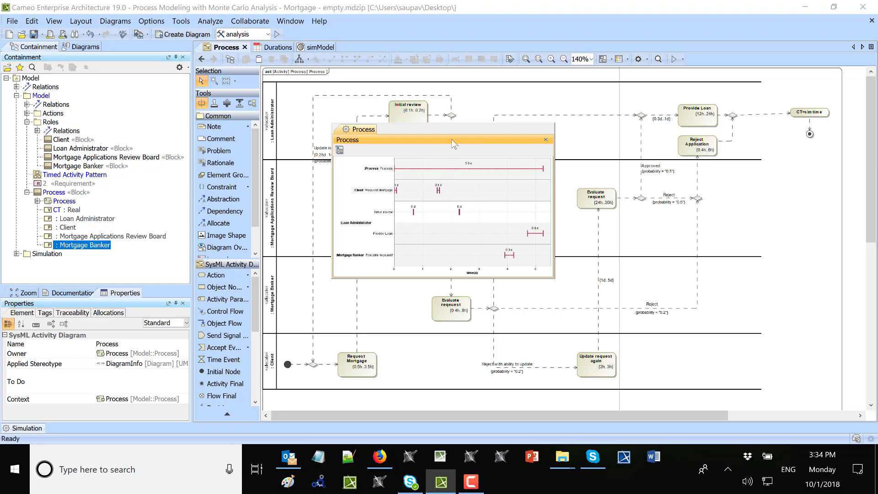
{"action": "left_click_drag", "start_coordinate": [415, 129], "coordinate": [331, 116]}
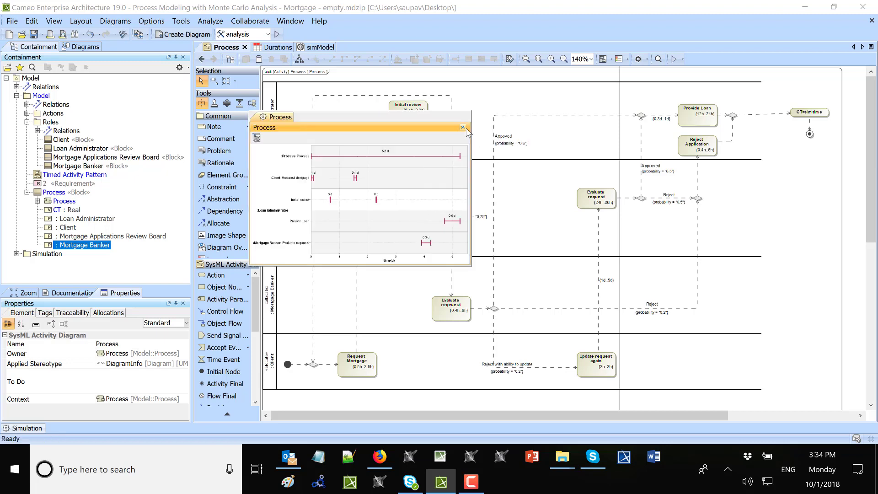
{"action": "left_click", "coordinate": [462, 127]}
{"action": "left_click", "coordinate": [277, 33]}
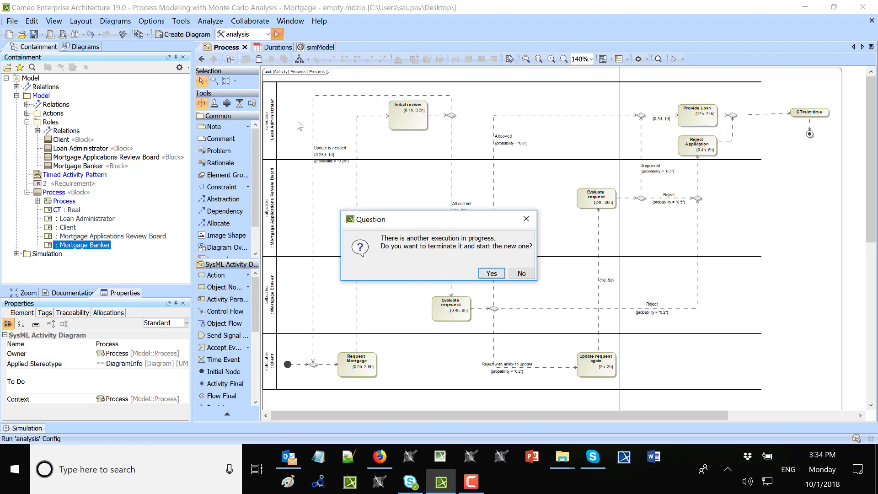
Terminate the running execution to restart, and position the new Process timeline chart on the left
{"action": "left_click", "coordinate": [488, 273]}
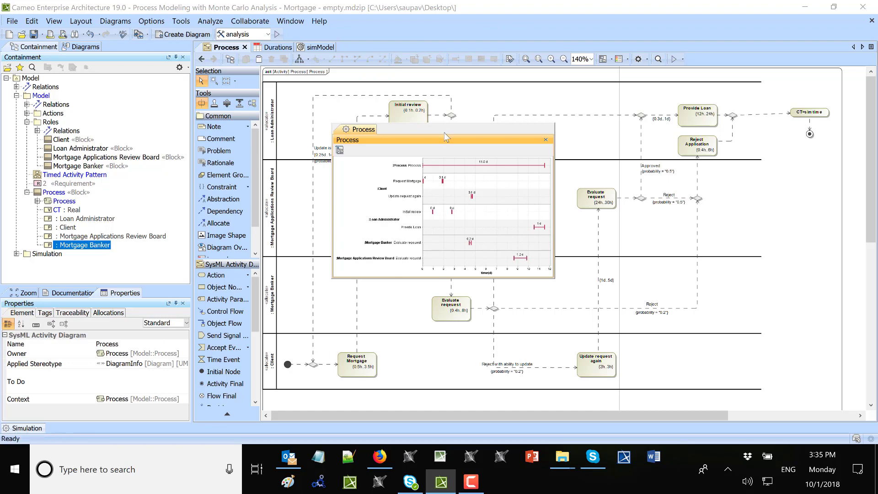
{"action": "left_click_drag", "start_coordinate": [446, 130], "coordinate": [139, 113]}
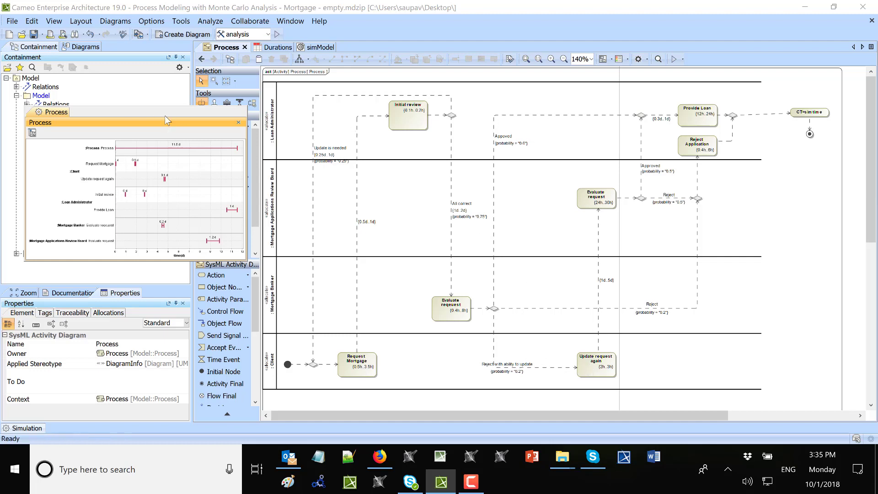
{"action": "left_click_drag", "start_coordinate": [163, 122], "coordinate": [204, 119]}
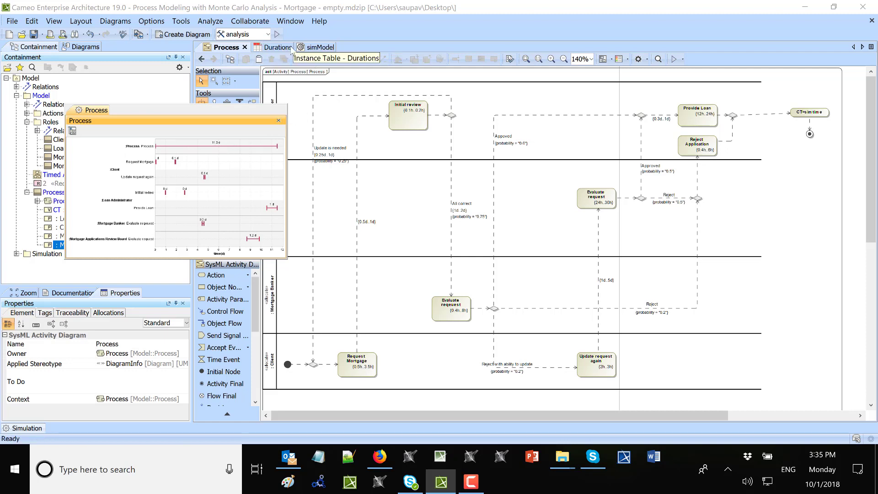
Navigate back to the Timed Activity Pattern diagram
{"action": "left_click", "coordinate": [314, 48]}
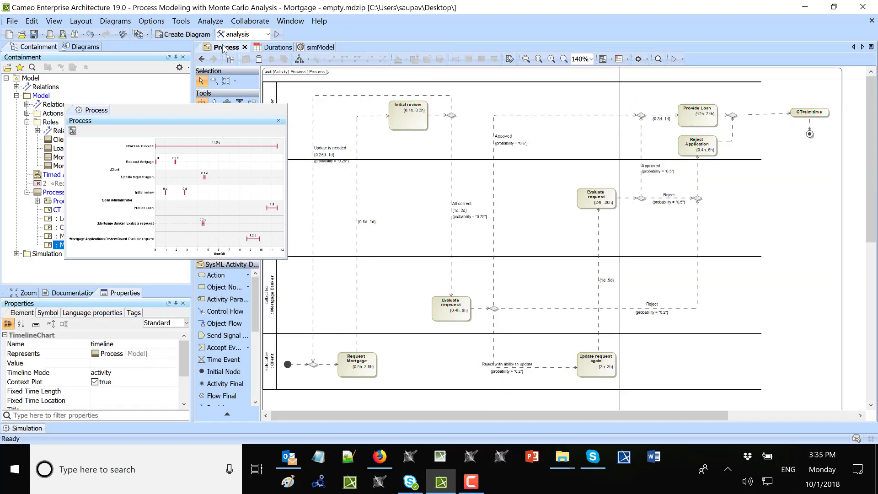
{"action": "left_click", "coordinate": [201, 59]}
{"action": "left_click", "coordinate": [202, 59]}
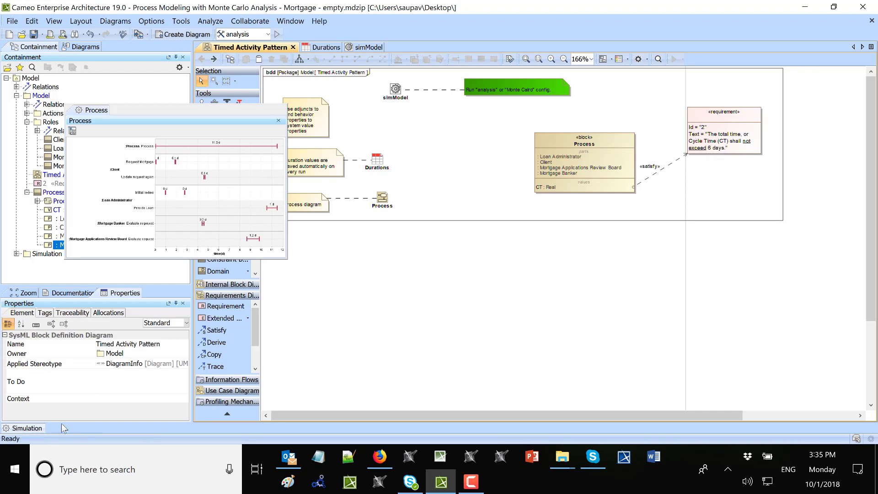
Inspect CT's 11.53 result in the enlarged Simulation panel, then collapse the panel
{"action": "left_click", "coordinate": [39, 430]}
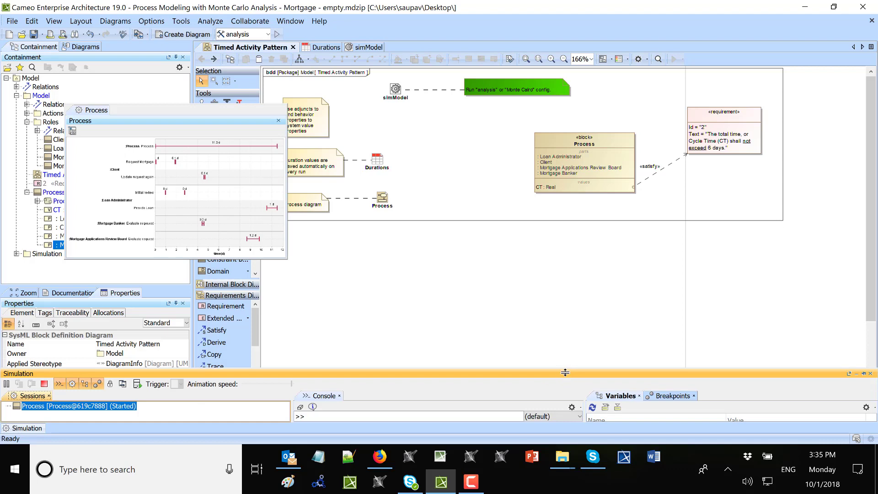
{"action": "left_click_drag", "start_coordinate": [565, 372], "coordinate": [561, 297]}
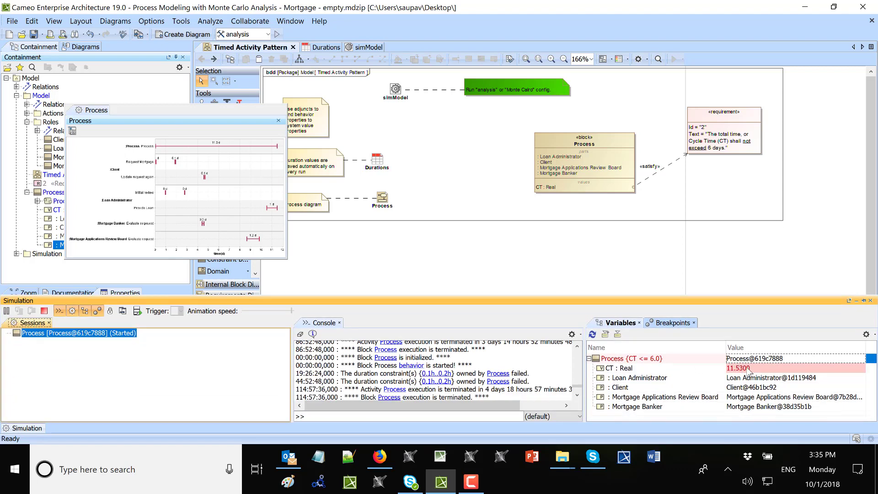
{"action": "mouse_move", "coordinate": [748, 371]}
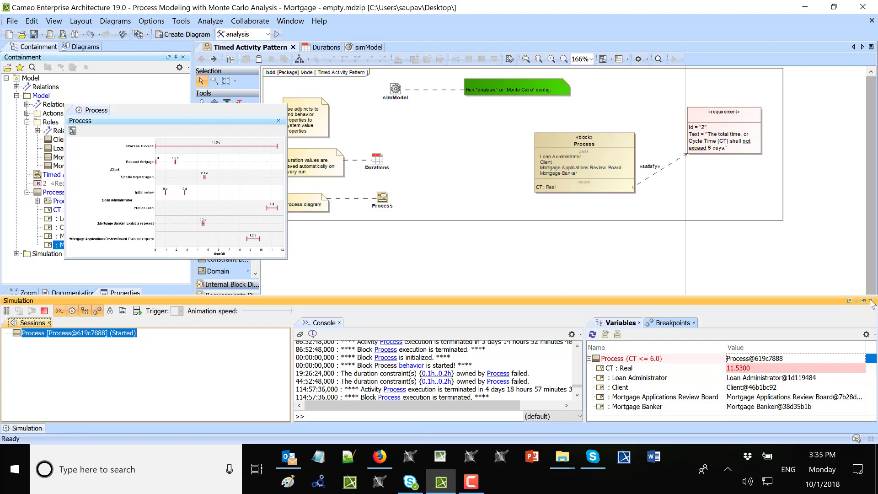
{"action": "left_click", "coordinate": [441, 285]}
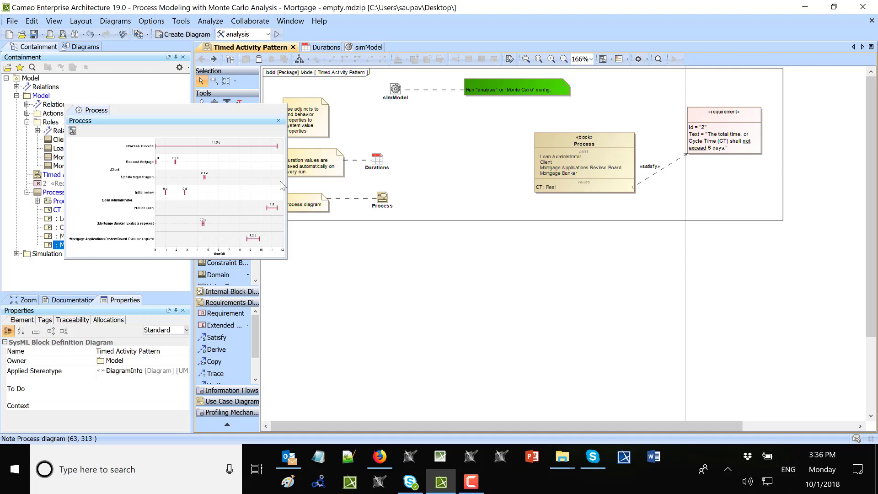
{"action": "left_click", "coordinate": [278, 120]}
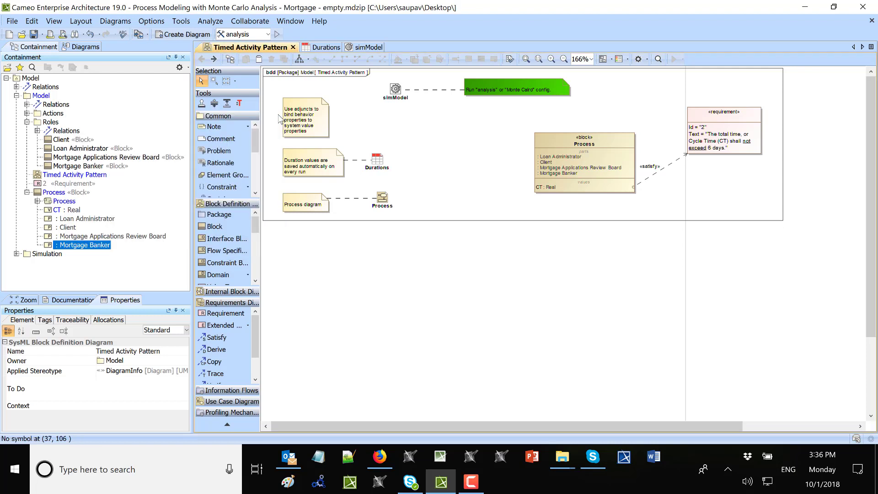
{"action": "left_click", "coordinate": [146, 34]}
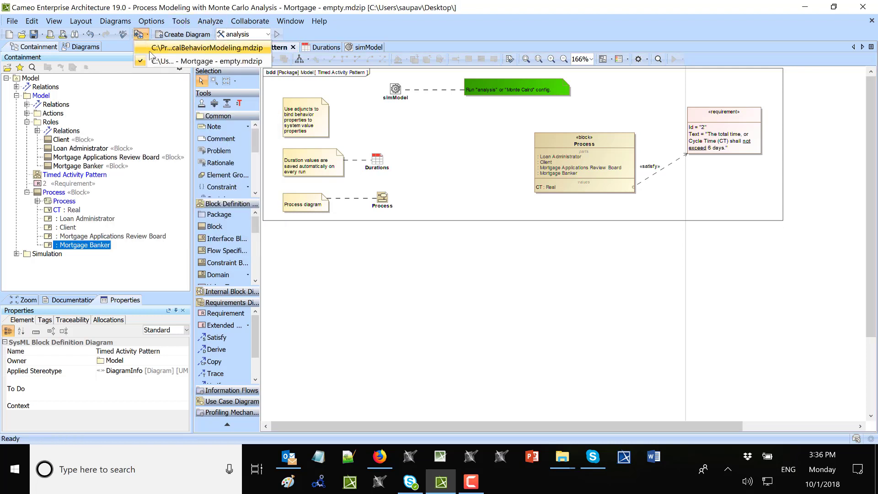
{"action": "left_click", "coordinate": [154, 49]}
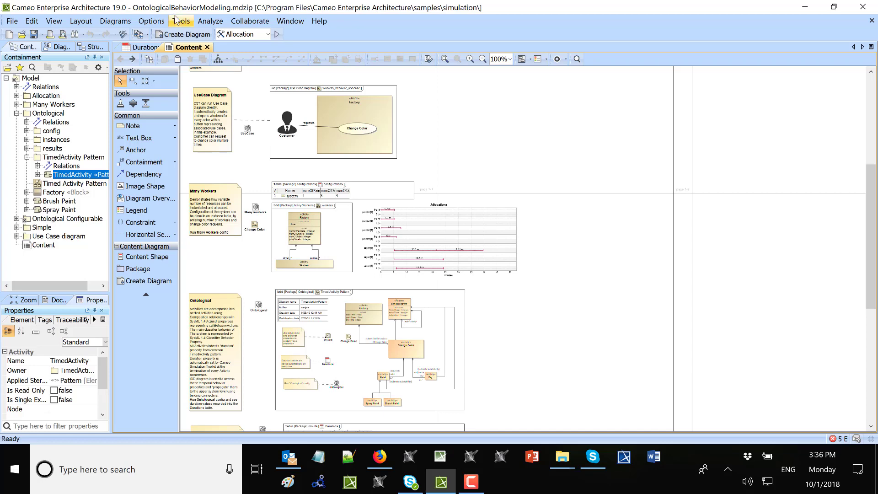
{"action": "mouse_move", "coordinate": [569, 462]}
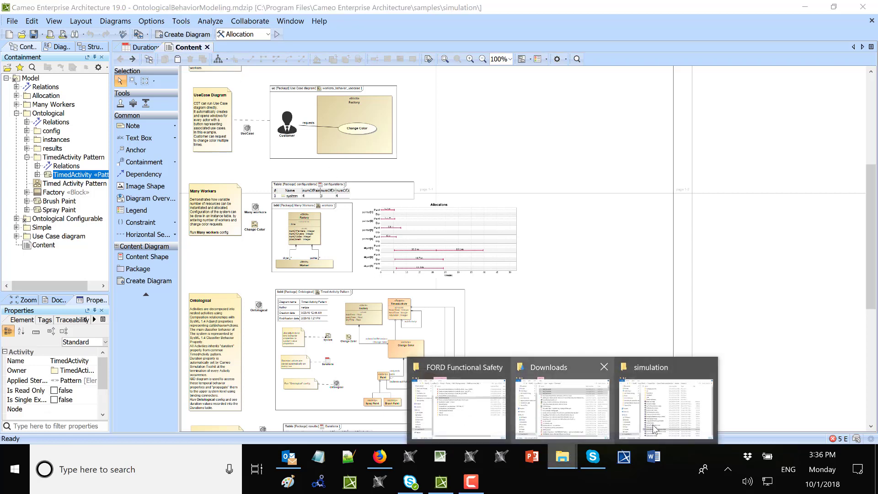
{"action": "left_click", "coordinate": [665, 407]}
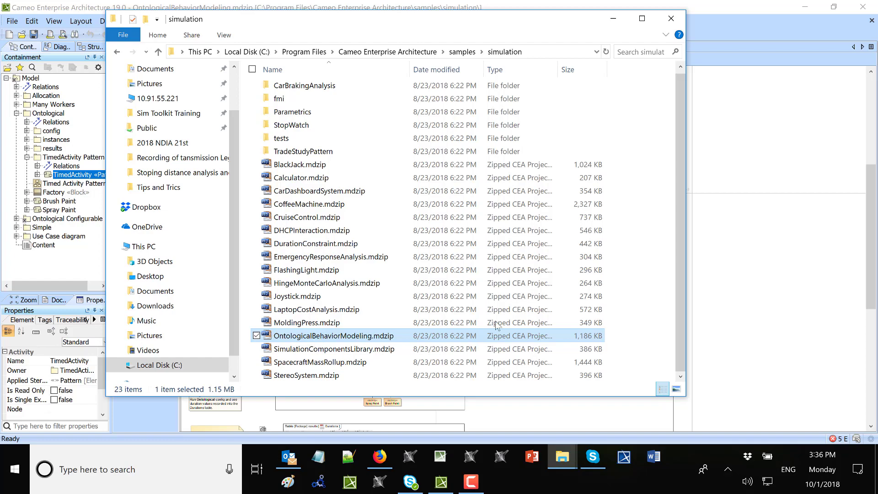
{"action": "left_click", "coordinate": [741, 290]}
{"action": "scroll", "coordinate": [393, 318], "scroll_direction": "up", "scroll_amount": 3}
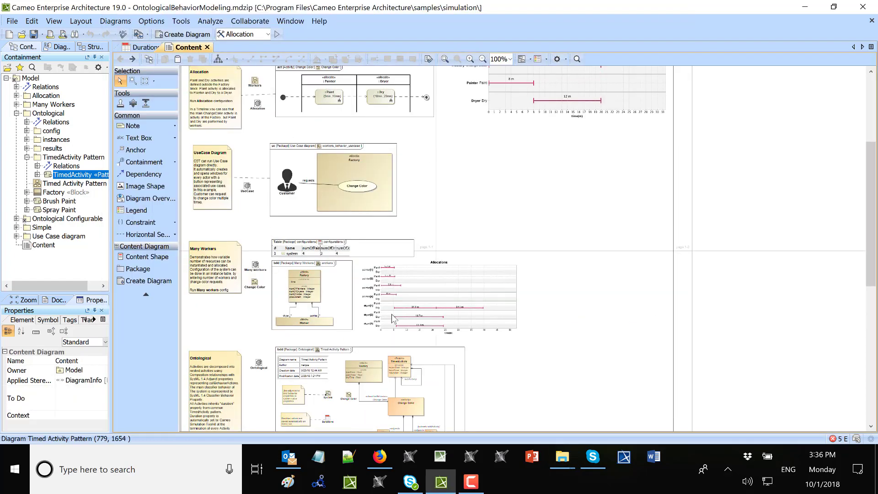
{"action": "scroll", "coordinate": [393, 318], "scroll_direction": "up", "scroll_amount": 3}
{"action": "scroll", "coordinate": [345, 270], "scroll_direction": "down", "scroll_amount": 4}
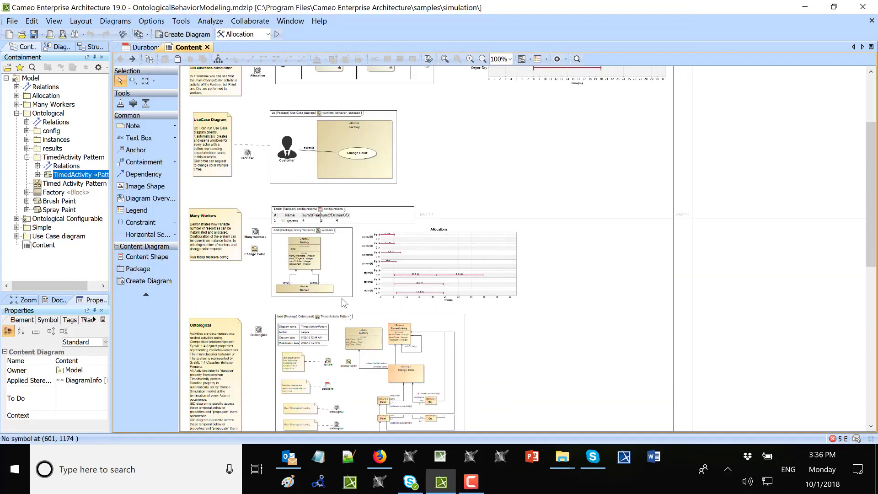
{"action": "scroll", "coordinate": [344, 303], "scroll_direction": "down", "scroll_amount": 3}
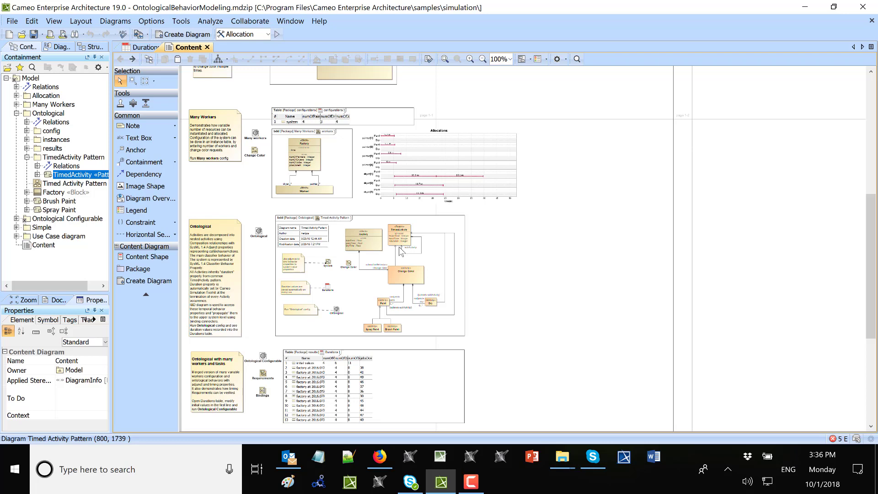
{"action": "double_click", "coordinate": [381, 250]}
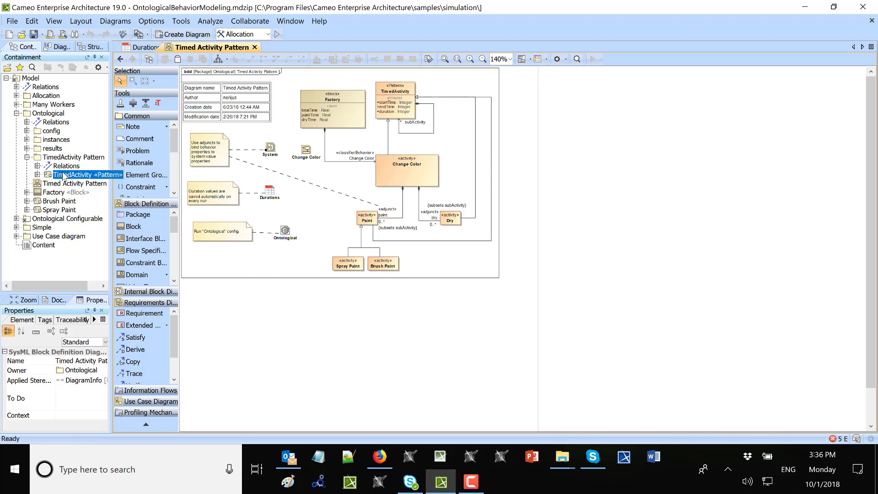
{"action": "left_click_drag", "start_coordinate": [66, 176], "coordinate": [69, 185]}
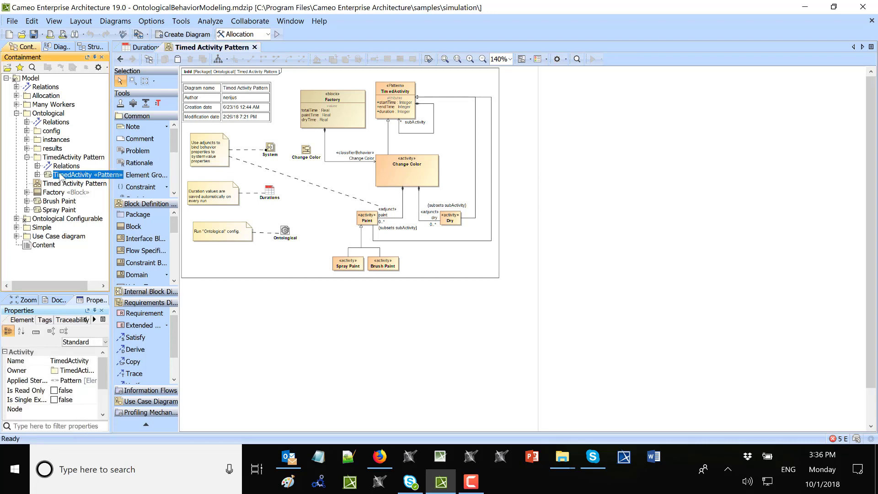
{"action": "left_click", "coordinate": [139, 34]}
{"action": "left_click", "coordinate": [160, 64]}
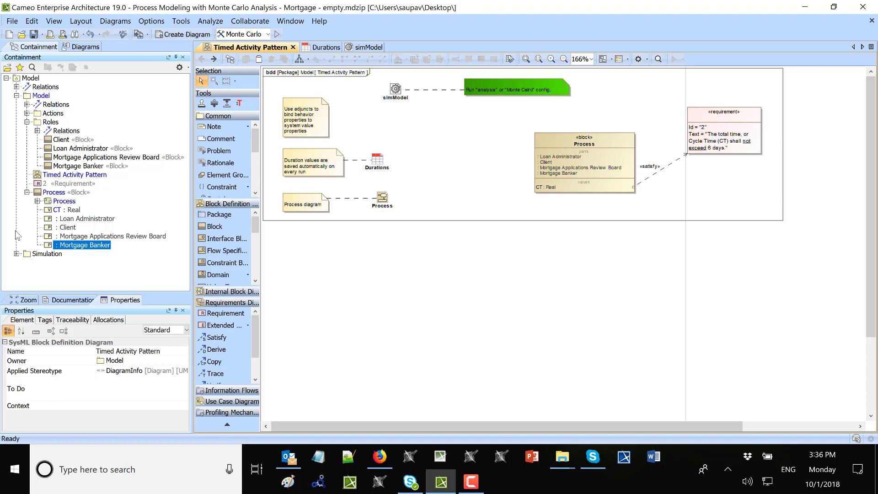
Place the TimedActivity pattern from Simulation > TimedActivity Pattern onto the diagram
{"action": "left_click", "coordinate": [17, 253]}
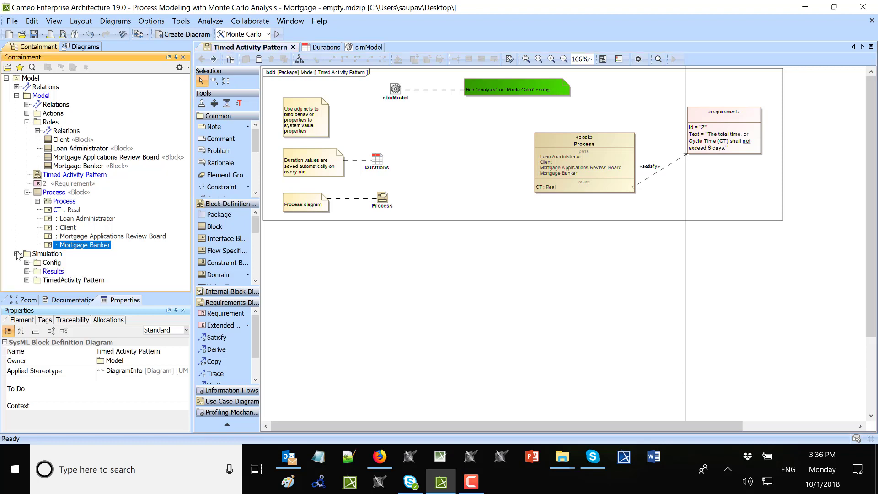
{"action": "left_click", "coordinate": [27, 280]}
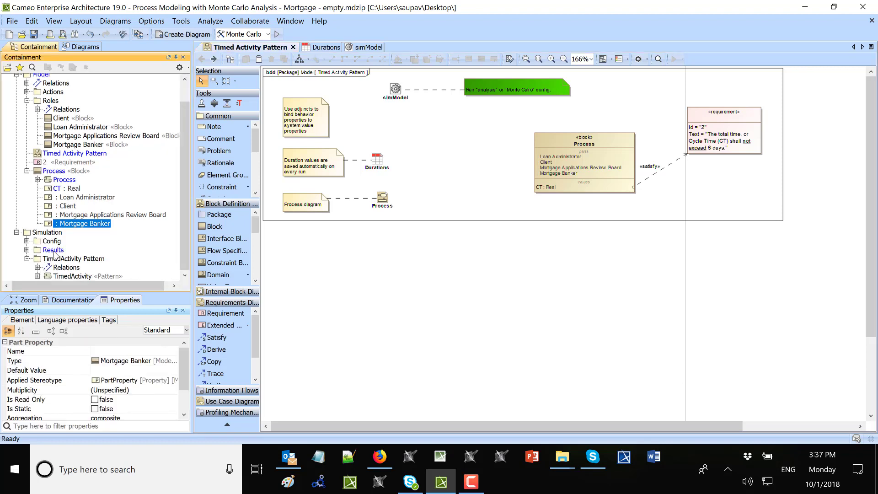
{"action": "left_click", "coordinate": [37, 276]}
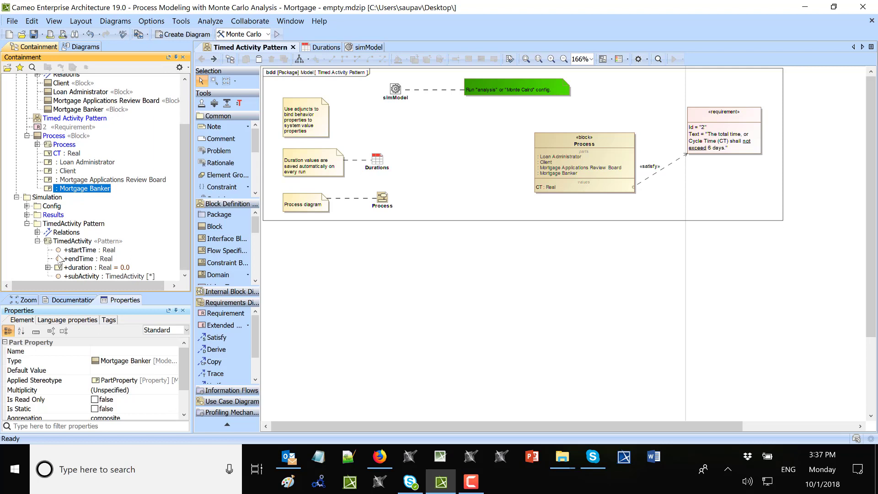
{"action": "left_click_drag", "start_coordinate": [73, 241], "coordinate": [495, 300]}
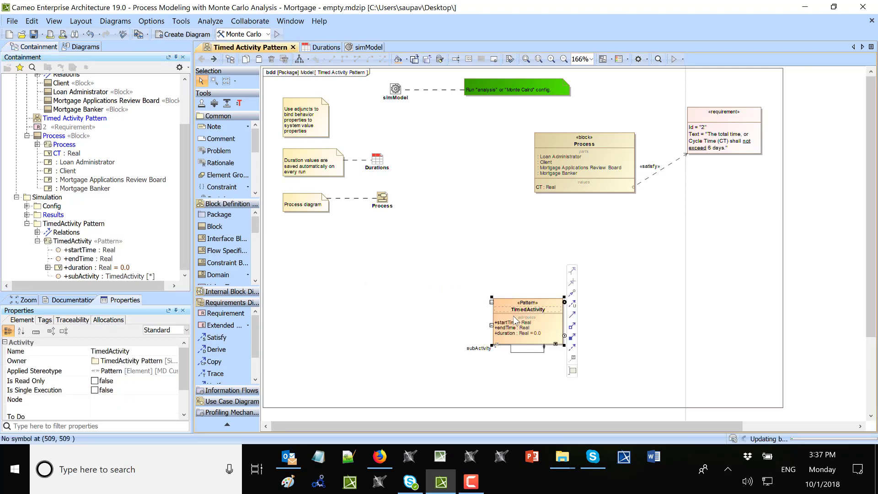
{"action": "left_click_drag", "start_coordinate": [515, 319], "coordinate": [508, 332]}
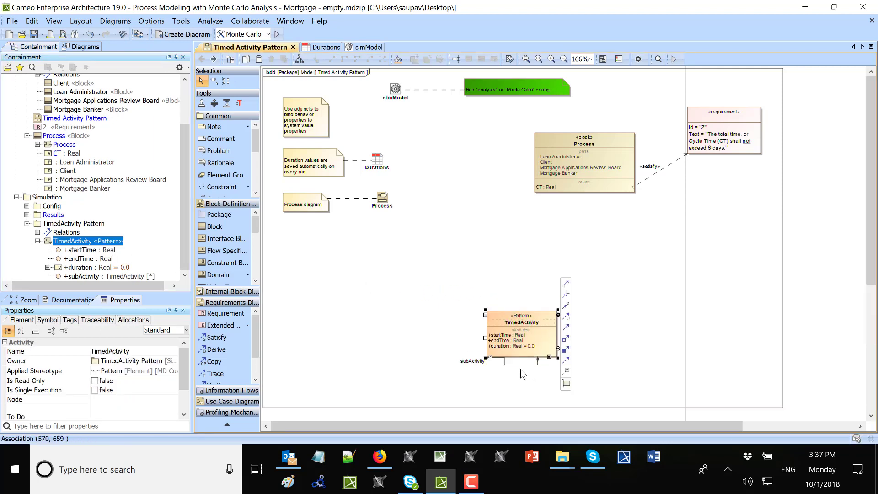
Widen the subActivity self-association loop further below and left of the TimedActivity block
{"action": "left_click_drag", "start_coordinate": [520, 365], "coordinate": [521, 389]}
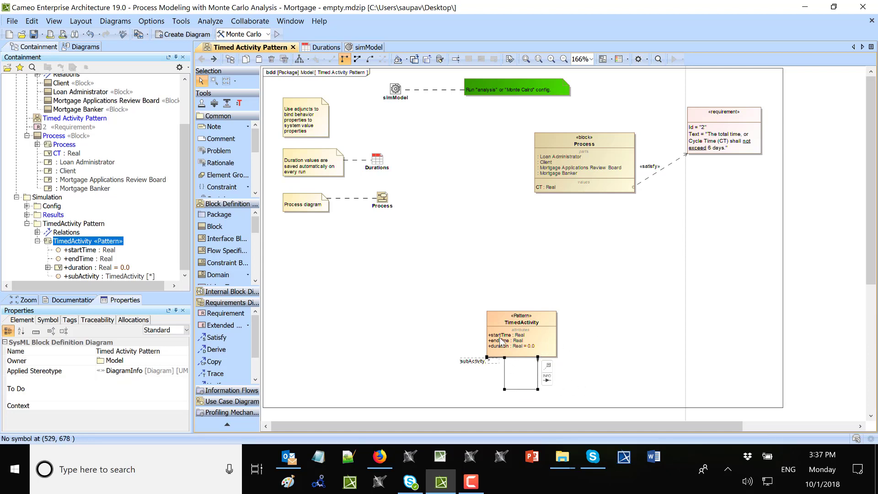
{"action": "key", "text": "ctrl+z"}
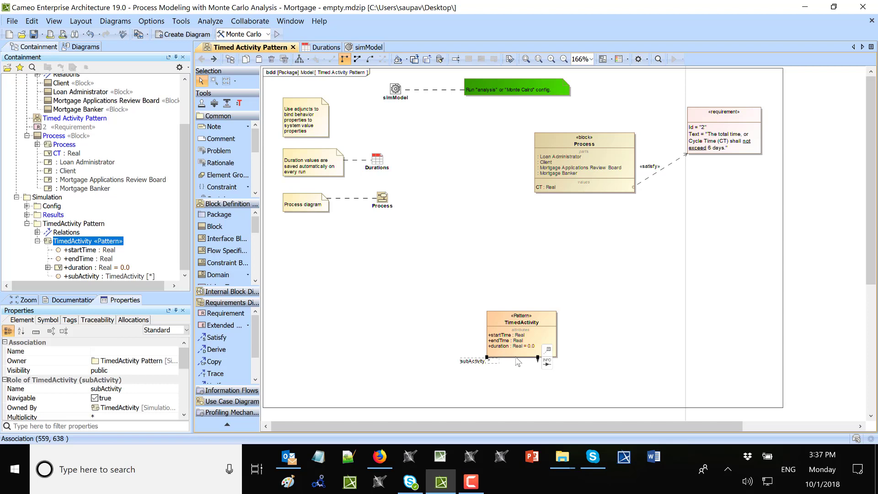
{"action": "left_click_drag", "start_coordinate": [518, 362], "coordinate": [519, 389]}
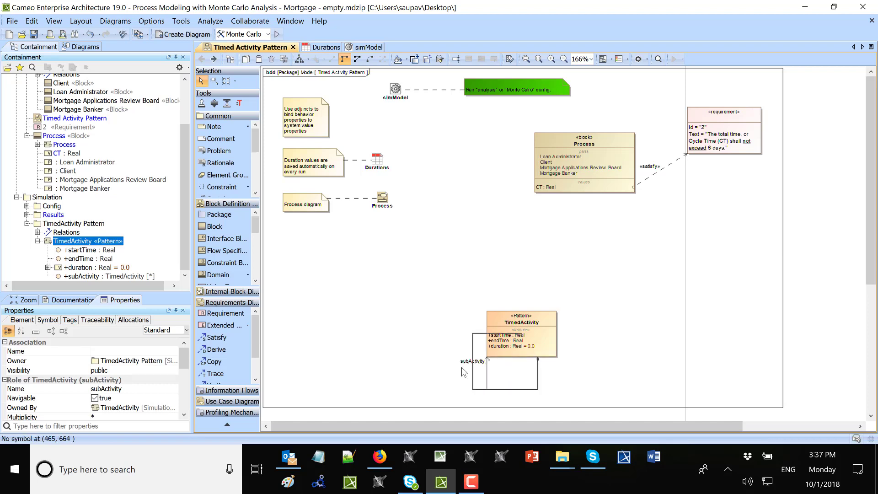
{"action": "left_click_drag", "start_coordinate": [472, 366], "coordinate": [454, 366]}
{"action": "left_click", "coordinate": [412, 322]}
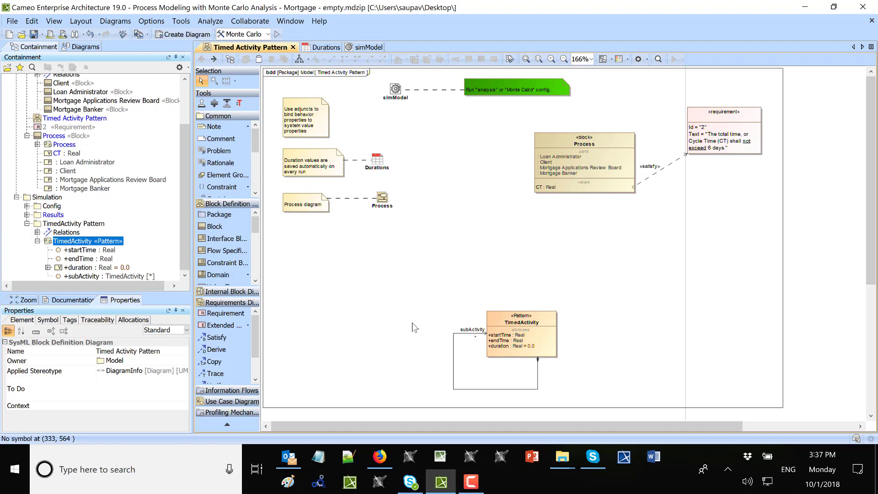
Move the TimedActivity block down and place the Process activity below the Process block
{"action": "left_click_drag", "start_coordinate": [435, 305], "coordinate": [566, 391]}
{"action": "left_click_drag", "start_coordinate": [534, 349], "coordinate": [534, 384]}
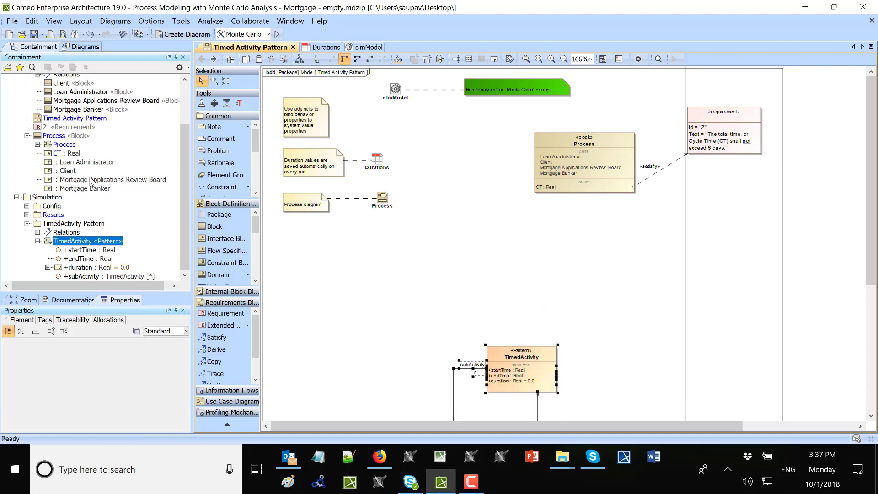
{"action": "scroll", "coordinate": [81, 171], "scroll_direction": "up", "scroll_amount": 1}
{"action": "scroll", "coordinate": [81, 173], "scroll_direction": "up", "scroll_amount": 1}
{"action": "left_click", "coordinate": [37, 192]}
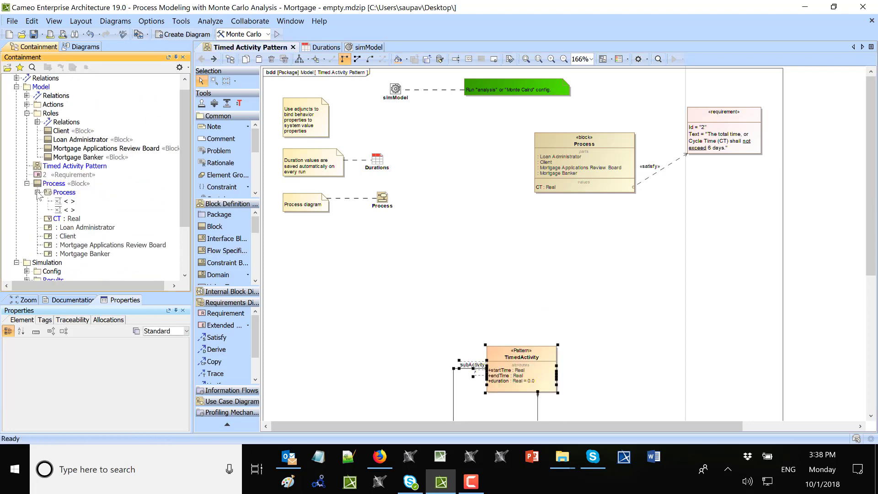
{"action": "left_click_drag", "start_coordinate": [64, 192], "coordinate": [569, 236]}
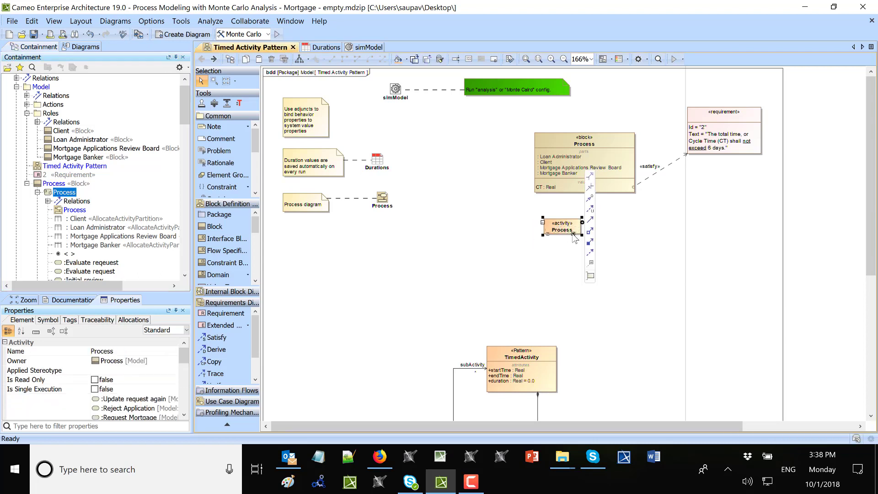
{"action": "left_click", "coordinate": [520, 229]}
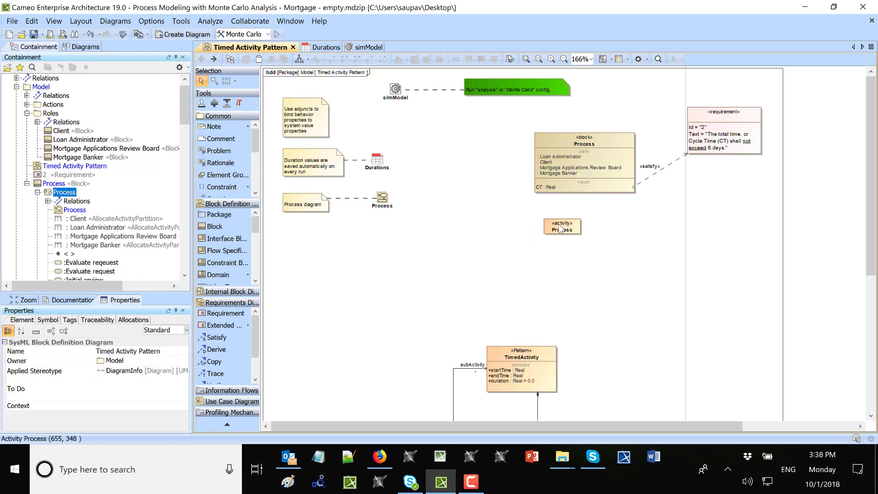
{"action": "left_click_drag", "start_coordinate": [560, 228], "coordinate": [571, 232]}
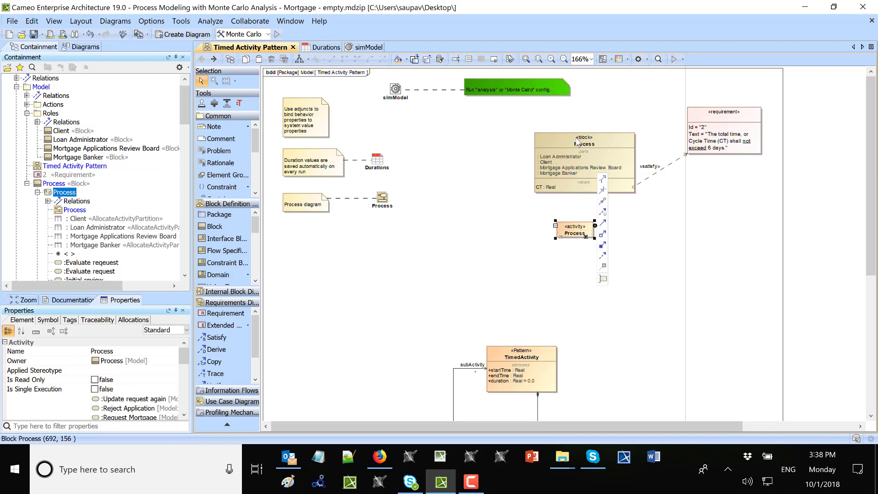
Draw a Composition from the Process block to the Process activity, then open the ': Process' property's context menu
{"action": "left_click", "coordinate": [578, 143]}
{"action": "left_click_drag", "start_coordinate": [642, 154], "coordinate": [575, 229]}
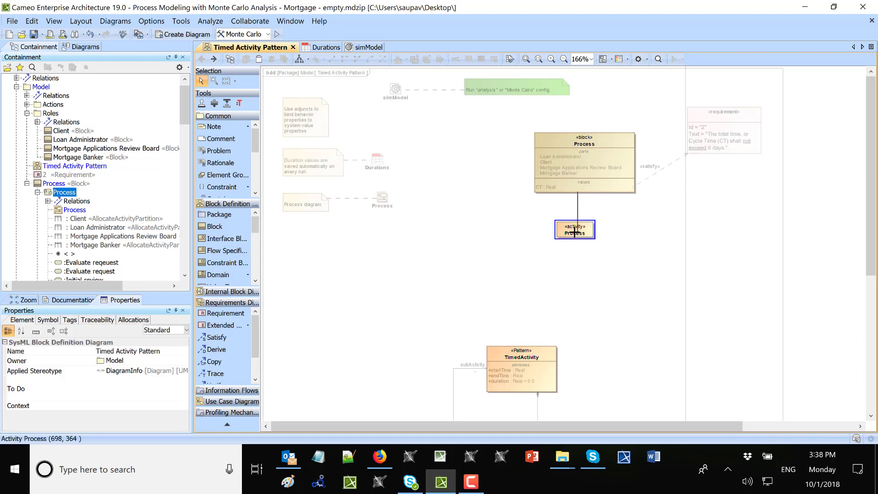
{"action": "left_click", "coordinate": [482, 236]}
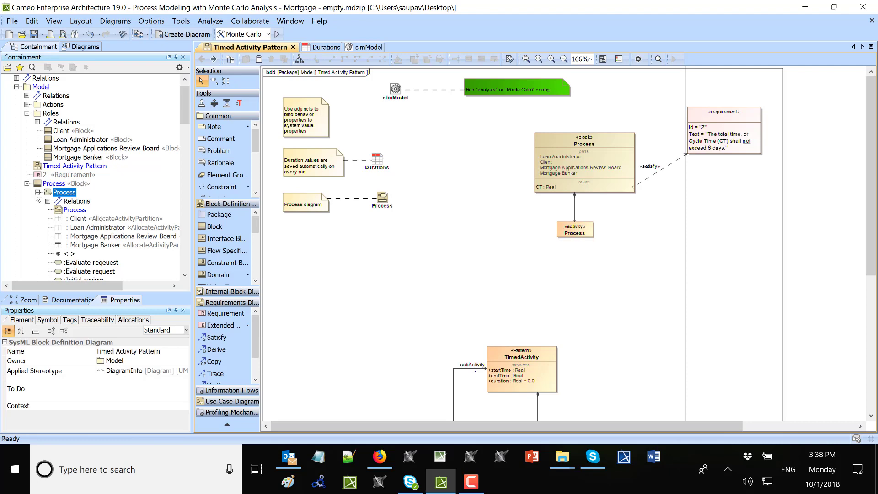
{"action": "left_click", "coordinate": [37, 193]}
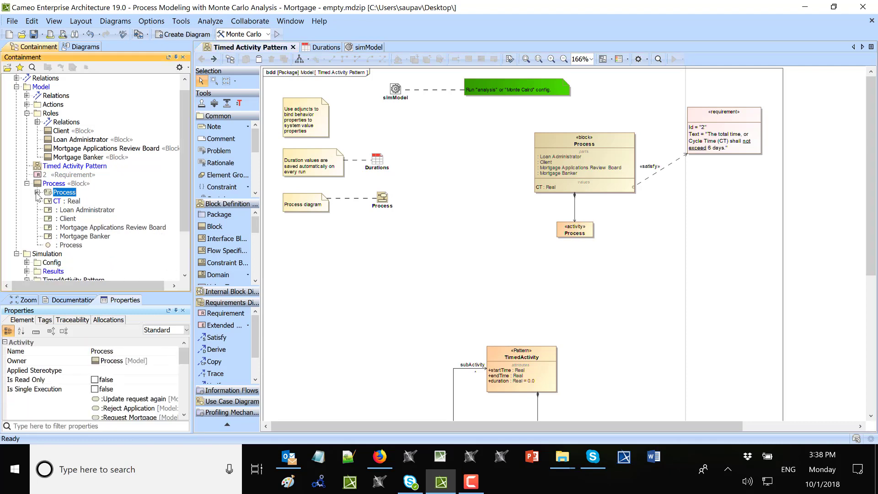
{"action": "right_click", "coordinate": [68, 245]}
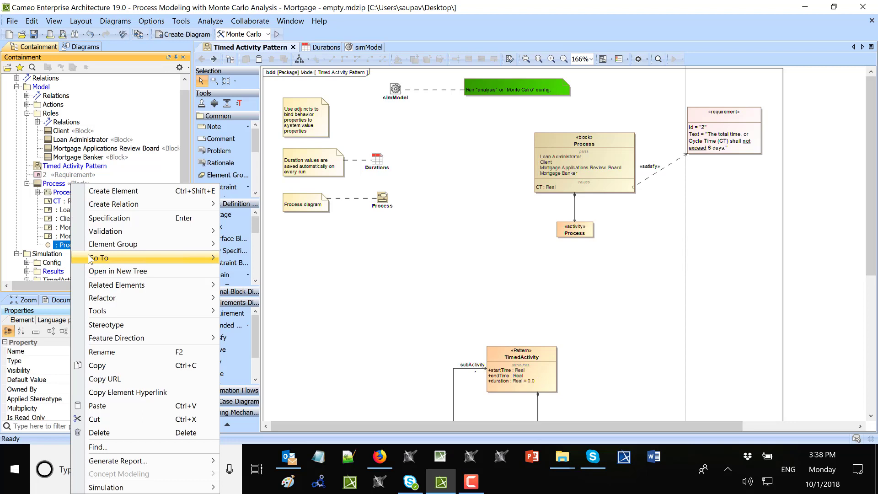
{"action": "mouse_move", "coordinate": [102, 257]}
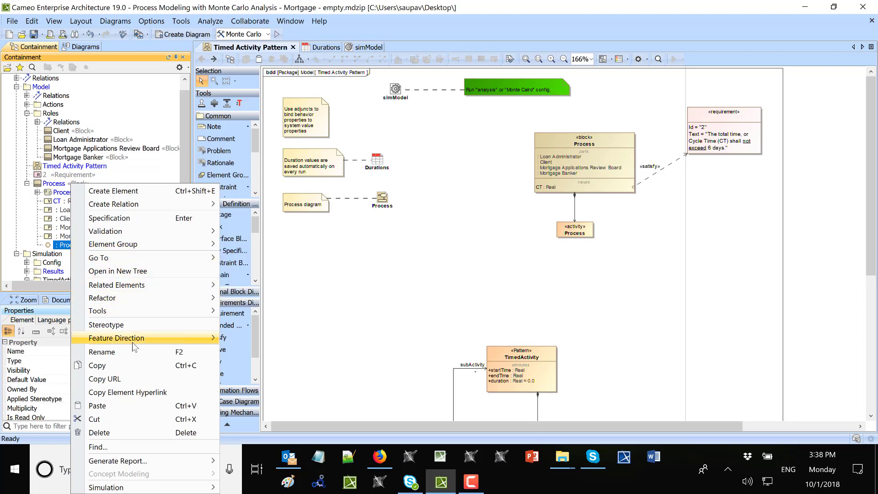
Convert the block's Process property into a Classifier Behavior Property via Refactor > Convert To
{"action": "mouse_move", "coordinate": [149, 298]}
{"action": "mouse_move", "coordinate": [256, 298]}
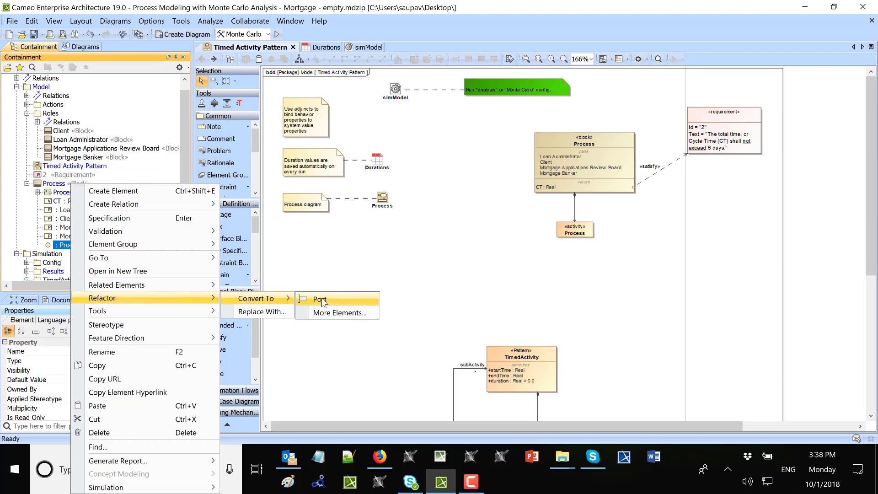
{"action": "left_click", "coordinate": [340, 313]}
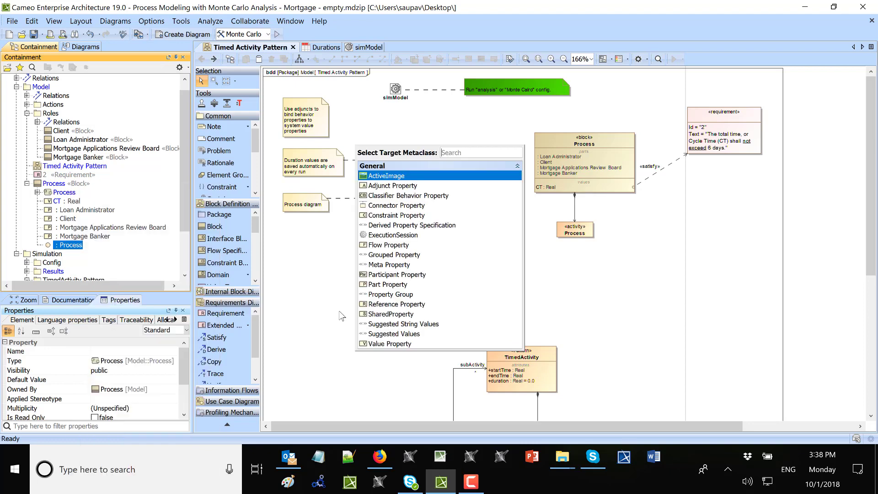
{"action": "left_click", "coordinate": [379, 195]}
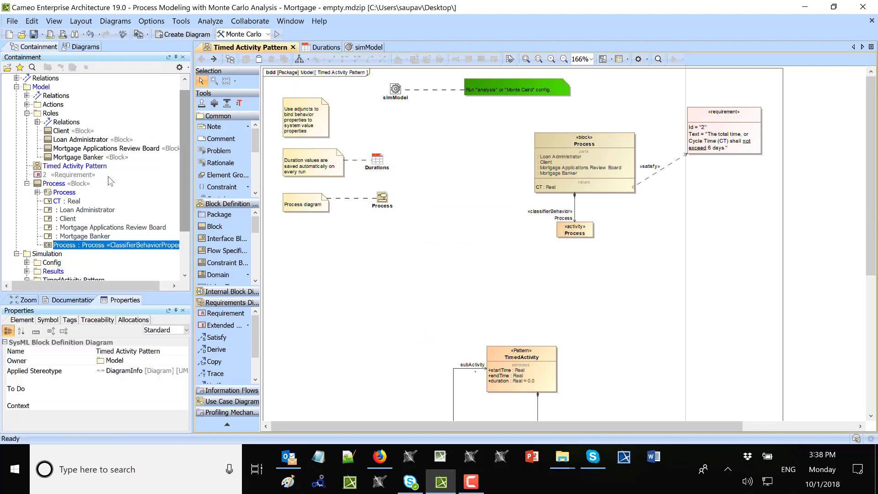
Drag all seven activities from the Actions folder onto the diagram, then also select Process
{"action": "scroll", "coordinate": [26, 120], "scroll_direction": "up", "scroll_amount": 1}
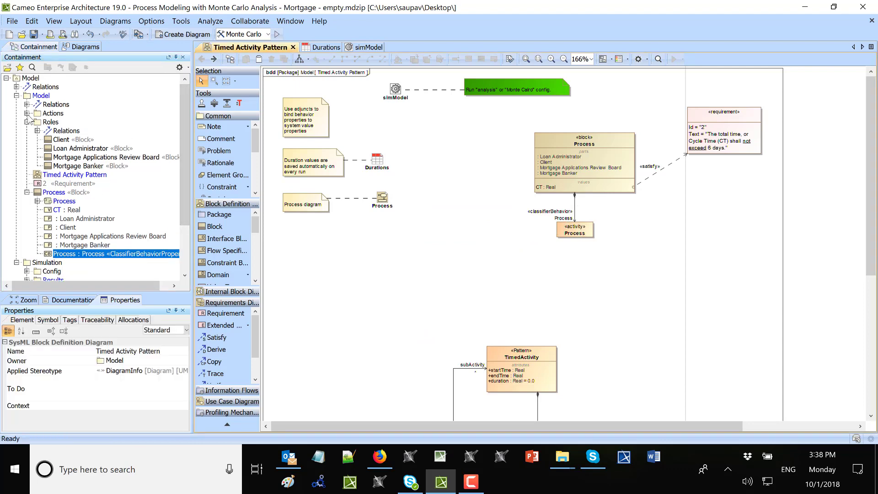
{"action": "left_click", "coordinate": [26, 113]}
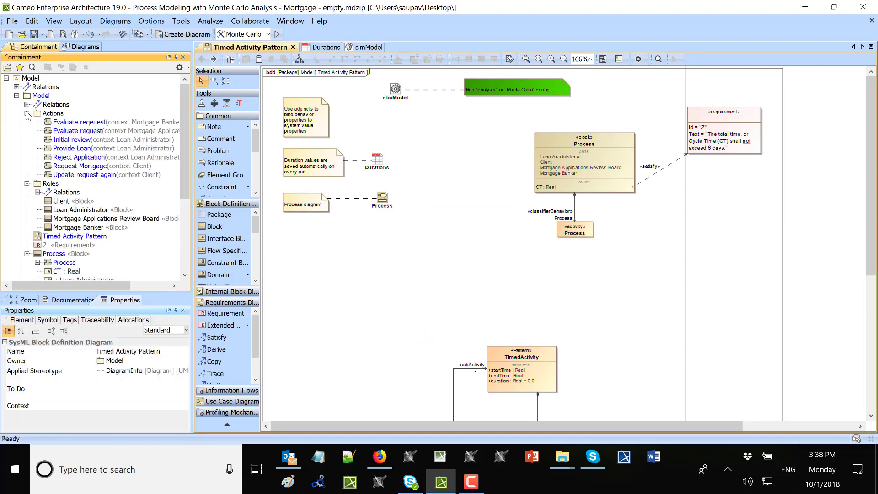
{"action": "left_click", "coordinate": [73, 121]}
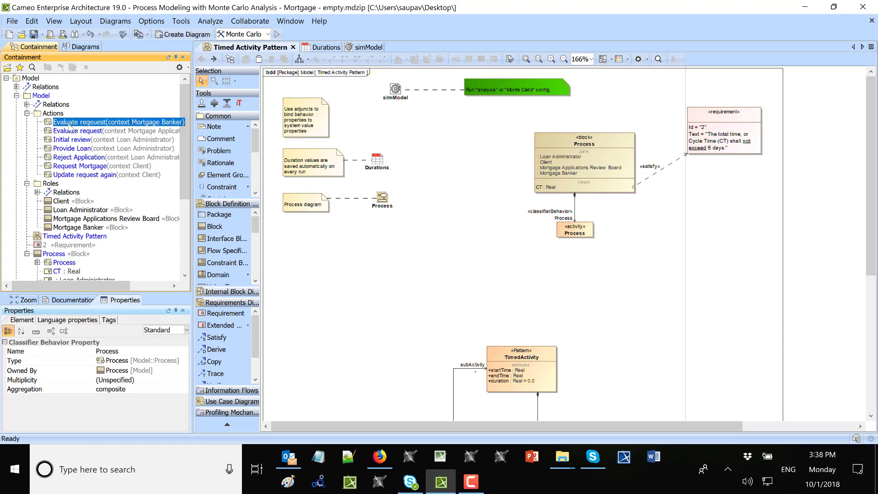
{"action": "left_click", "coordinate": [76, 175], "text": "shift"}
{"action": "left_click_drag", "start_coordinate": [73, 122], "coordinate": [337, 278]}
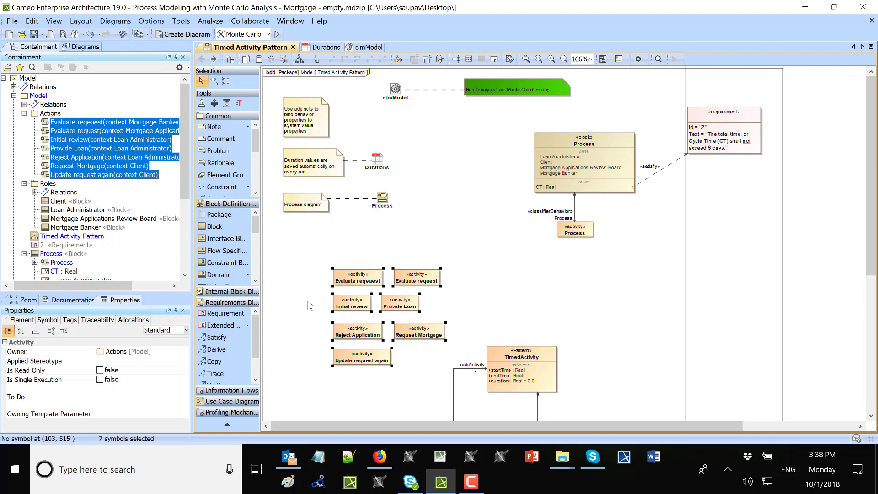
{"action": "scroll", "coordinate": [310, 306], "scroll_direction": "down", "scroll_amount": 3}
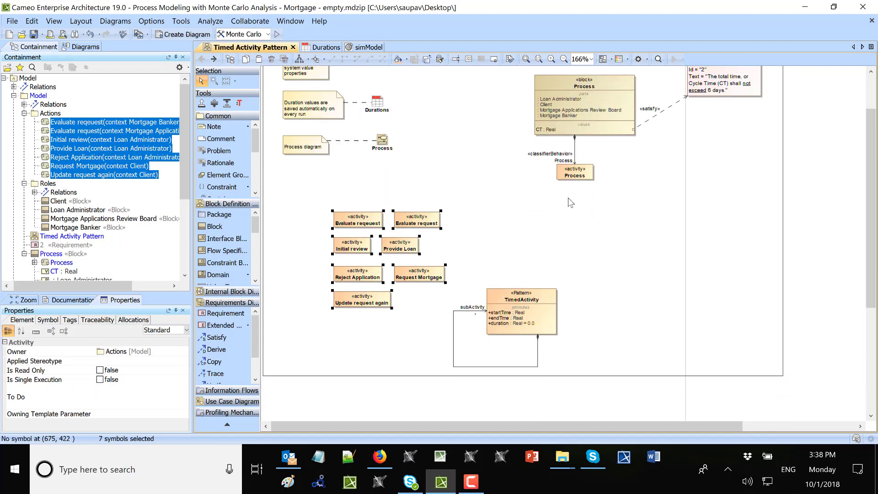
{"action": "left_click", "coordinate": [587, 173], "text": "shift"}
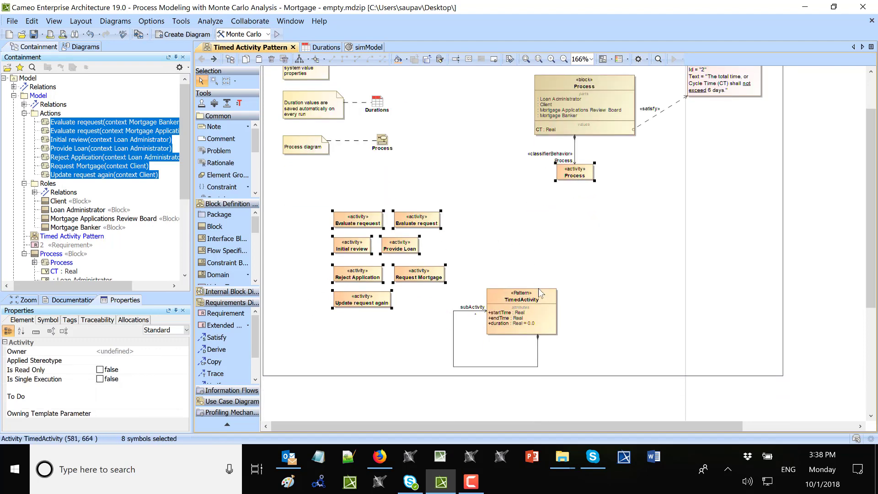
Select the diagram's activities in the Containment tree, together with the Process activity
{"action": "right_click", "coordinate": [425, 227]}
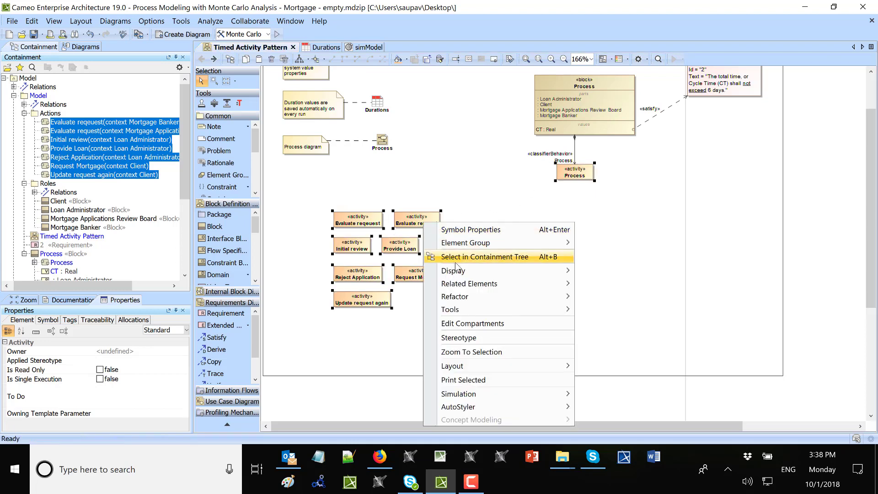
{"action": "mouse_move", "coordinate": [470, 243]}
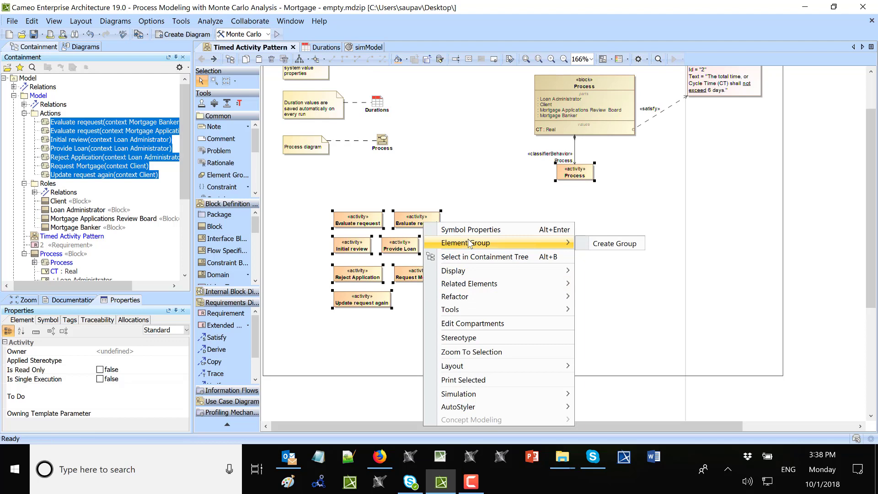
{"action": "left_click", "coordinate": [486, 258]}
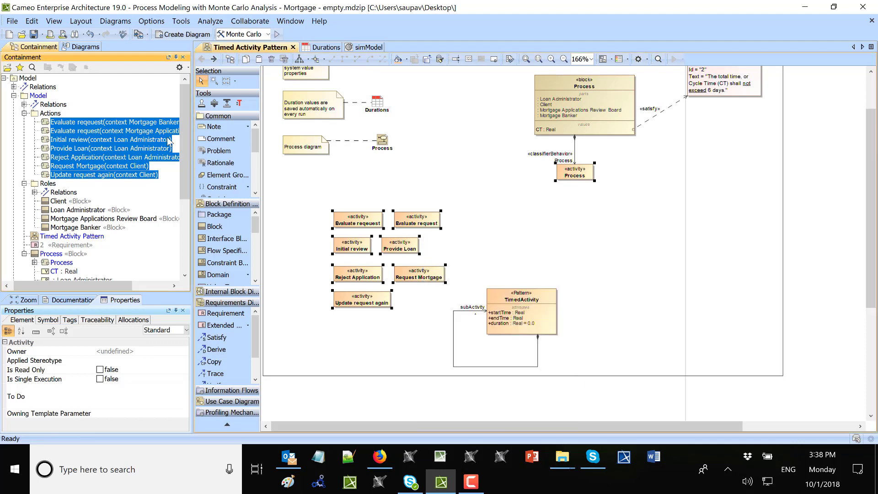
{"action": "left_click", "coordinate": [62, 262], "text": "ctrl"}
Create a Generalization to TimedActivity «Pattern» under Simulation > TimedActivity Pattern
{"action": "right_click", "coordinate": [84, 132]}
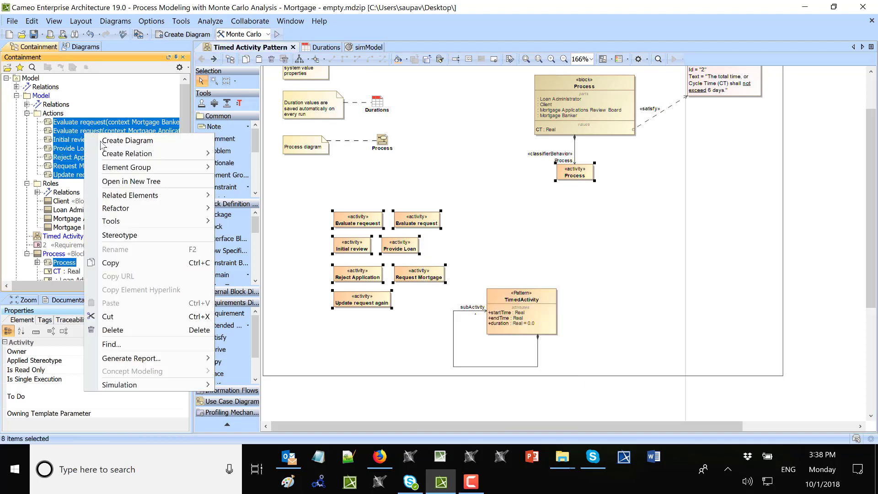
{"action": "mouse_move", "coordinate": [182, 154]}
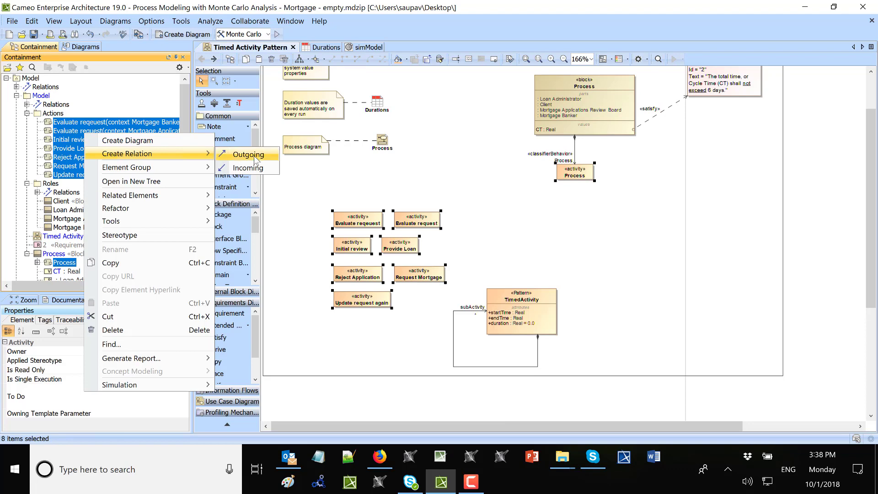
{"action": "left_click", "coordinate": [249, 155]}
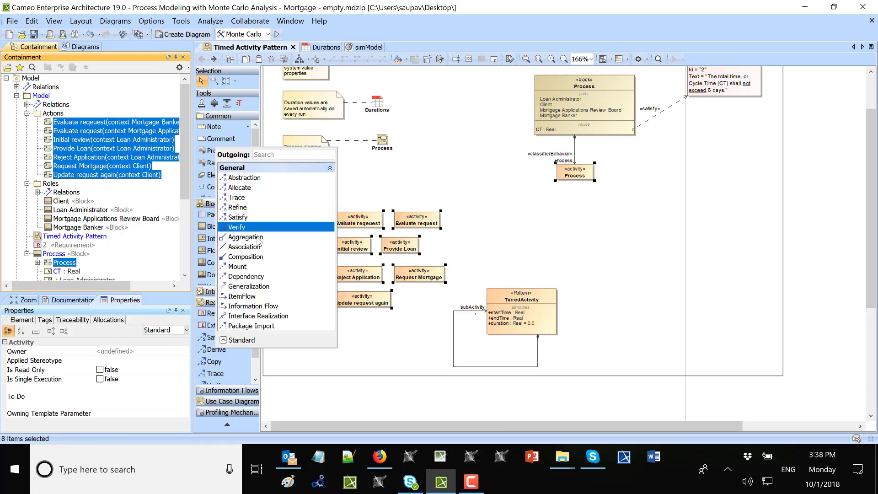
{"action": "left_click", "coordinate": [249, 287]}
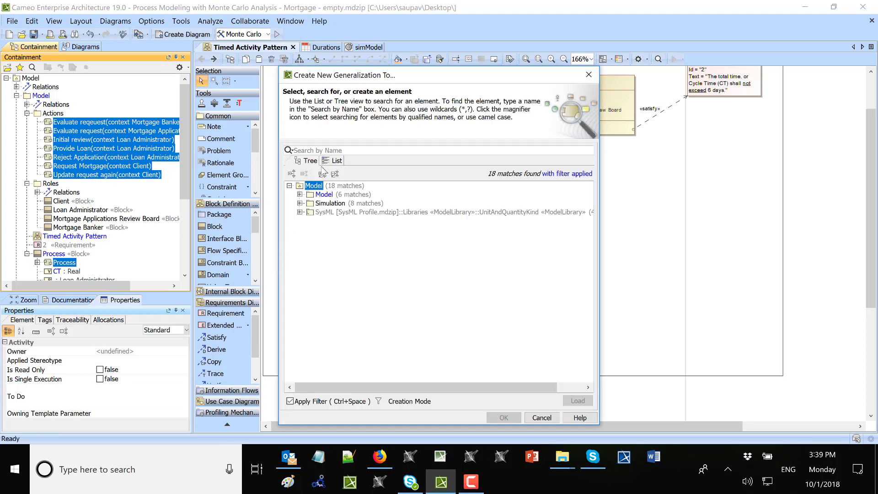
{"action": "left_click", "coordinate": [300, 204]}
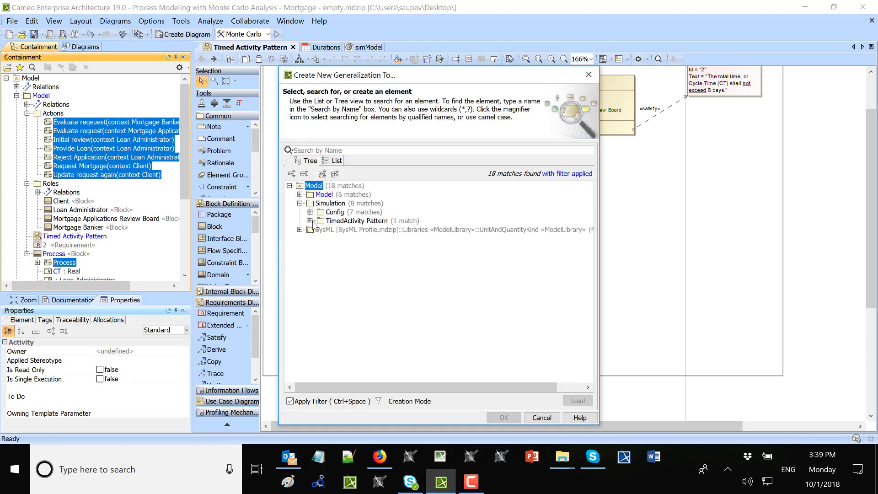
{"action": "left_click", "coordinate": [310, 221]}
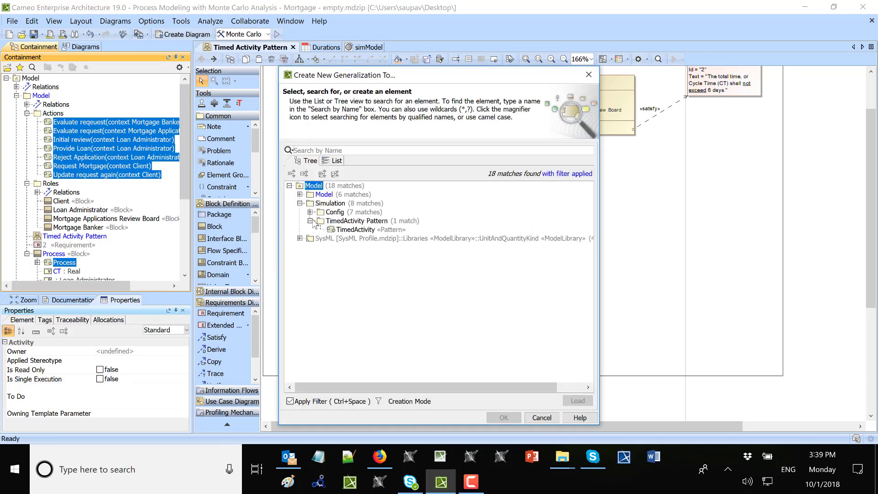
{"action": "left_click", "coordinate": [339, 230]}
{"action": "left_click", "coordinate": [504, 419]}
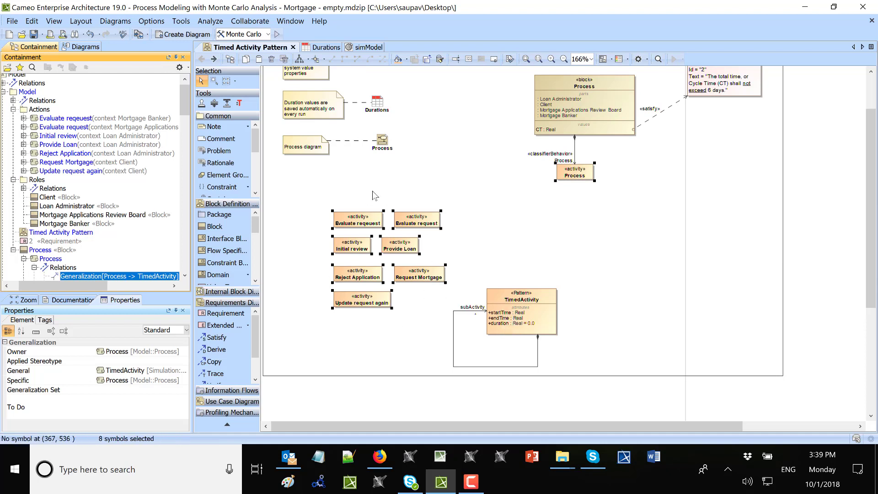
{"action": "left_click", "coordinate": [288, 254]}
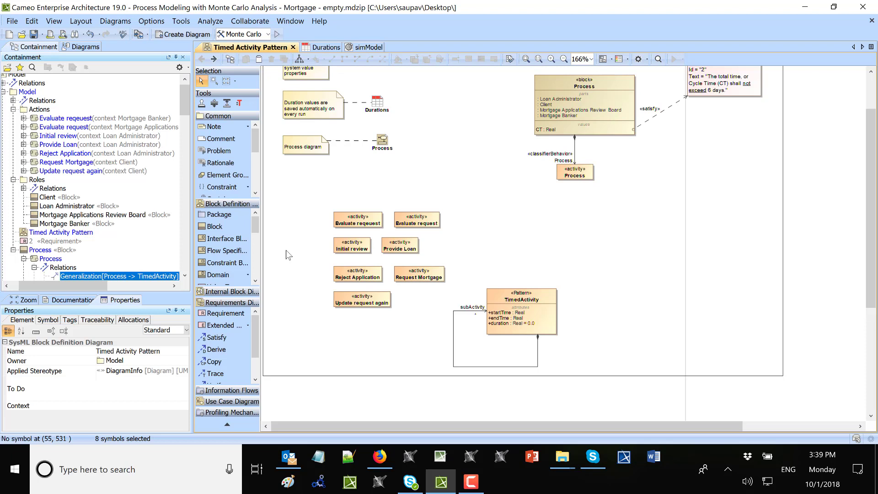
Move TimedActivity lower, then compose Process with both Evaluate request activities and Provide Loan
{"action": "scroll", "coordinate": [525, 224], "scroll_direction": "up", "scroll_amount": 2}
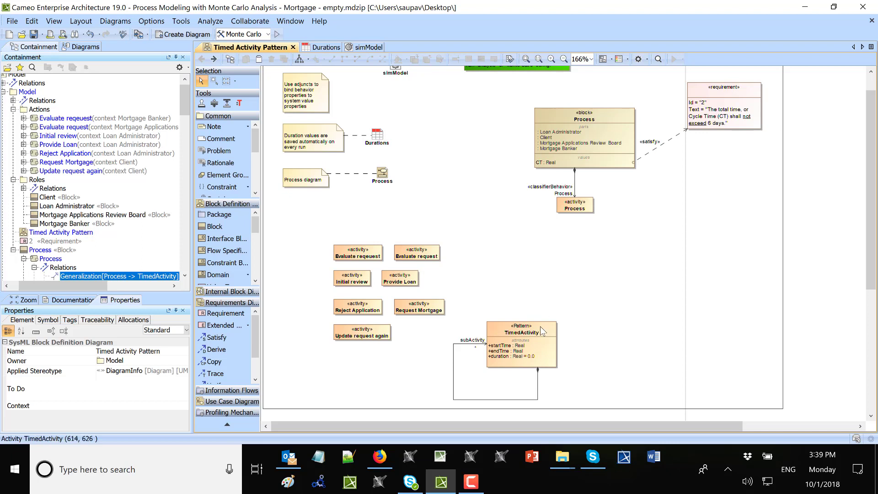
{"action": "left_click_drag", "start_coordinate": [540, 326], "coordinate": [552, 346]}
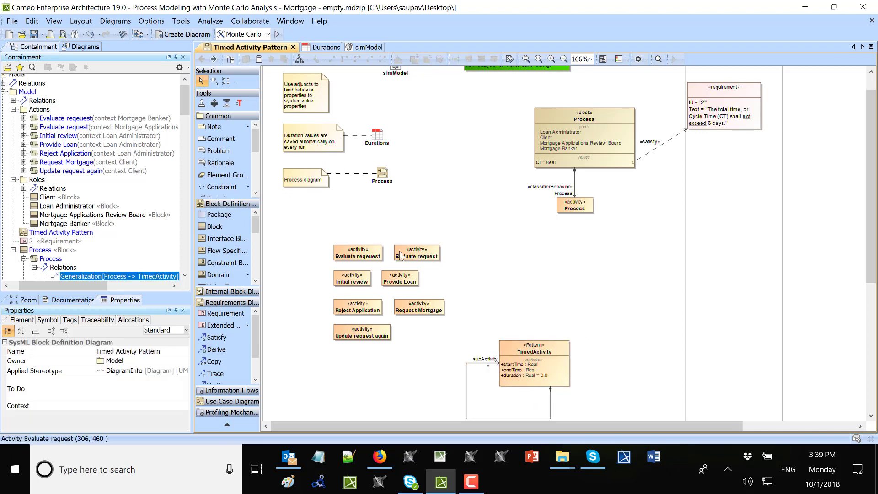
{"action": "left_click", "coordinate": [565, 204]}
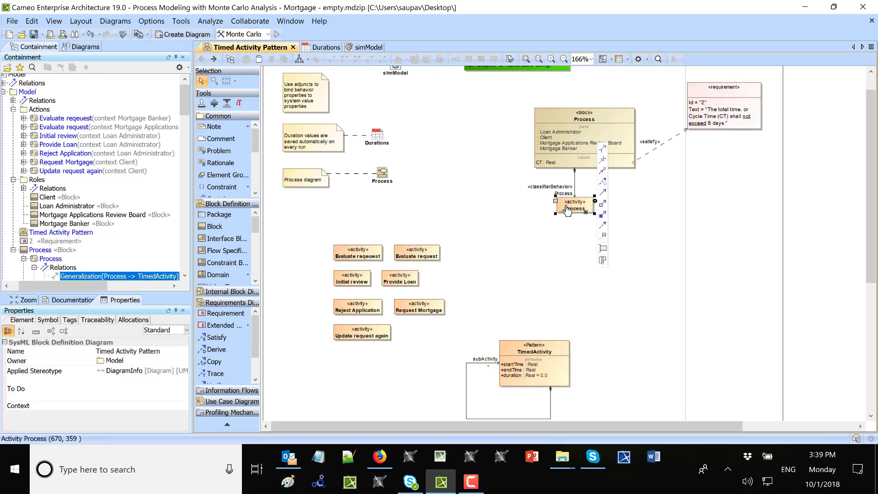
{"action": "left_click", "coordinate": [603, 215]}
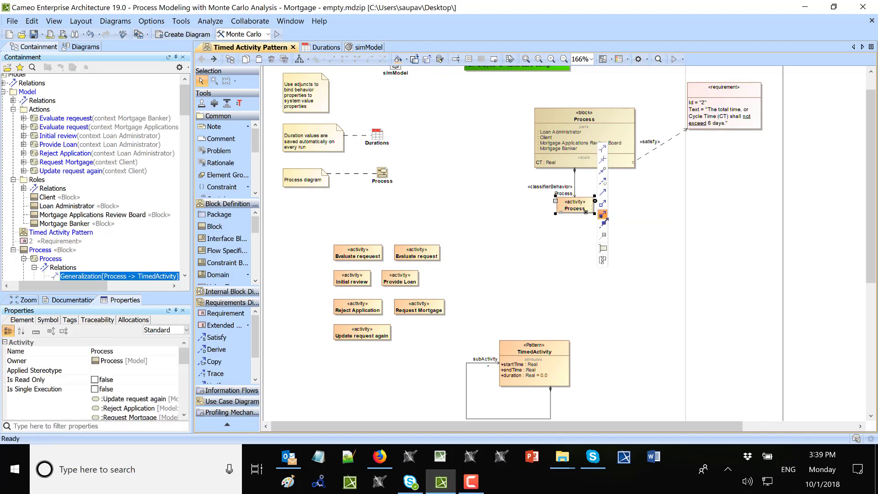
{"action": "left_click", "coordinate": [358, 253]}
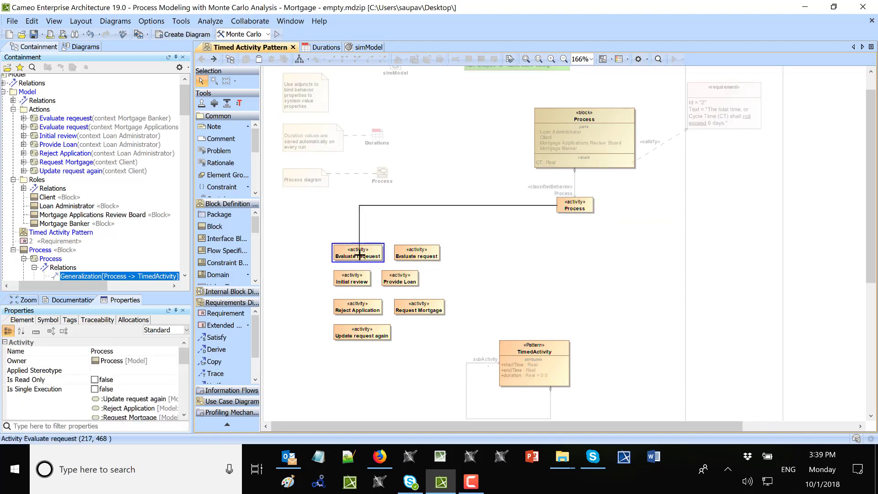
{"action": "left_click", "coordinate": [574, 205]}
{"action": "left_click", "coordinate": [603, 215]}
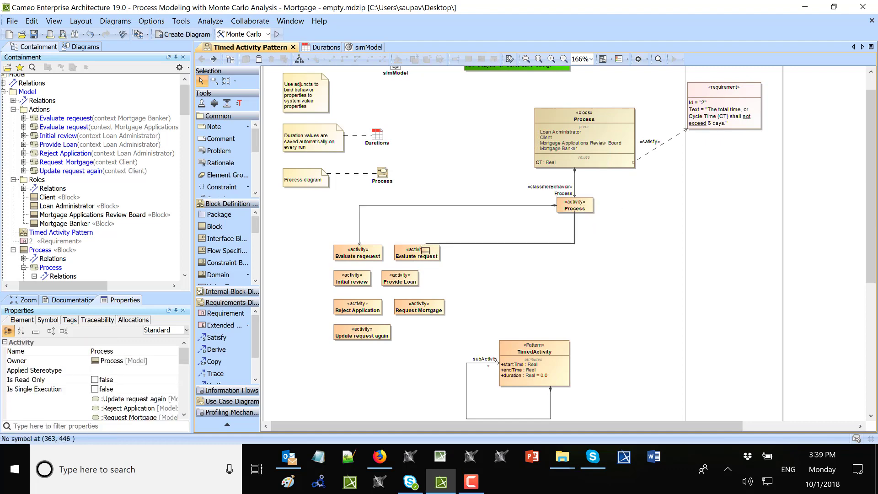
{"action": "left_click", "coordinate": [417, 252]}
{"action": "left_click", "coordinate": [574, 206]}
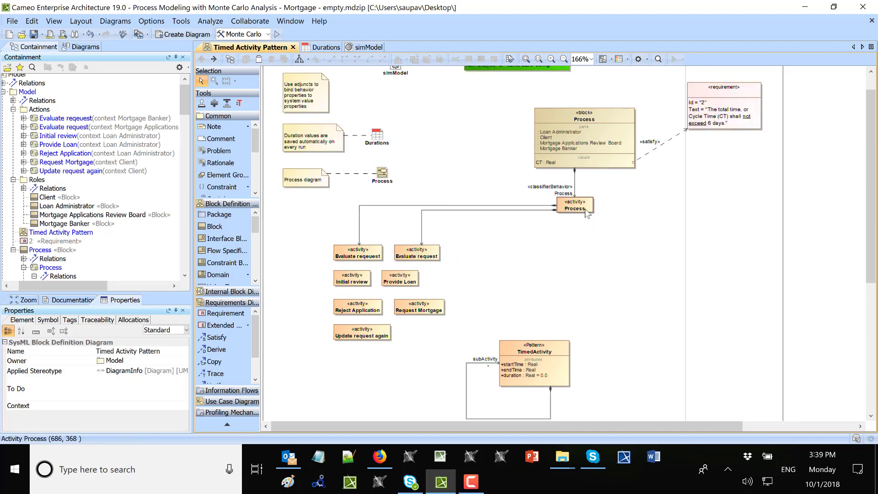
{"action": "left_click", "coordinate": [603, 215]}
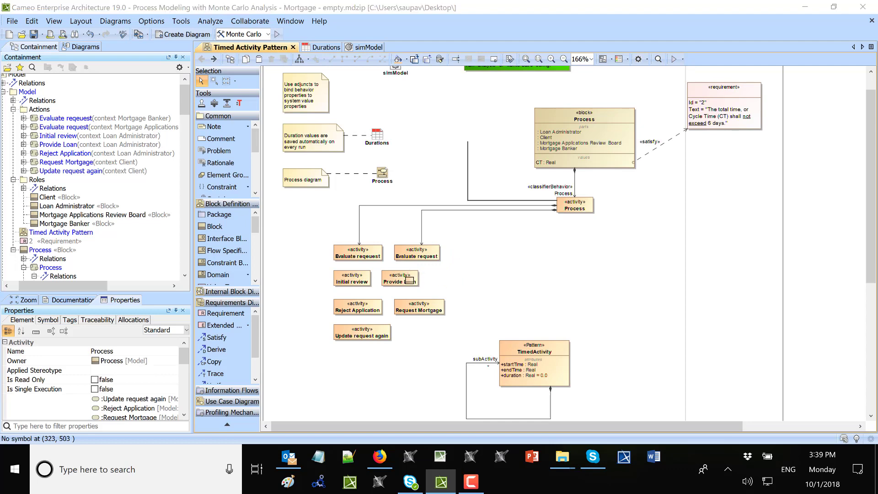
{"action": "left_click", "coordinate": [403, 279]}
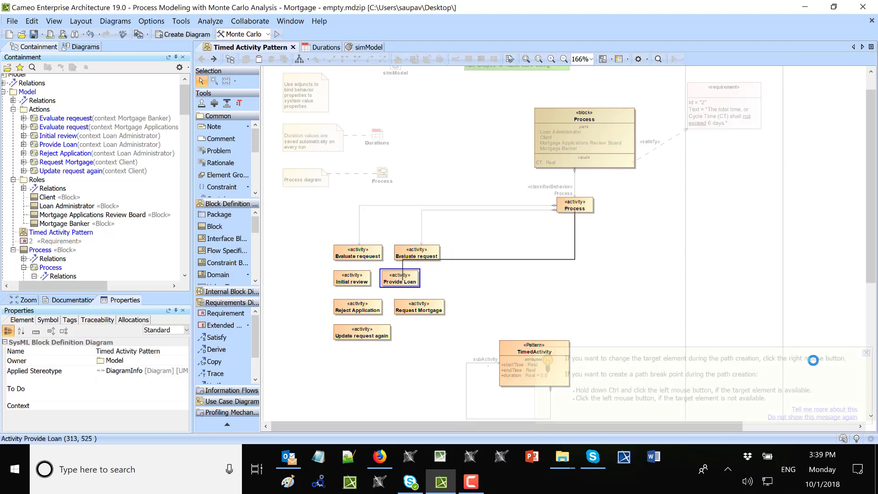
Compose Process with Initial review, Request Mortgage, Update request again and Reject Application
{"action": "left_click", "coordinate": [865, 353]}
{"action": "left_click", "coordinate": [590, 206]}
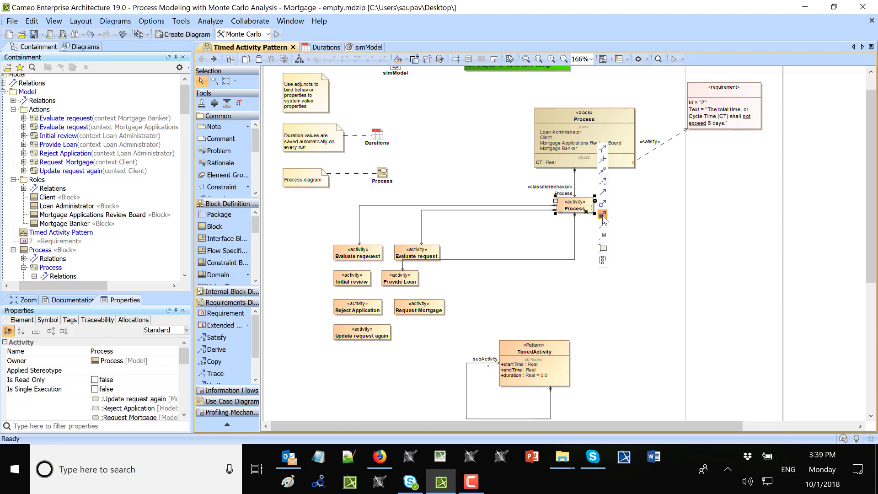
{"action": "left_click", "coordinate": [603, 214]}
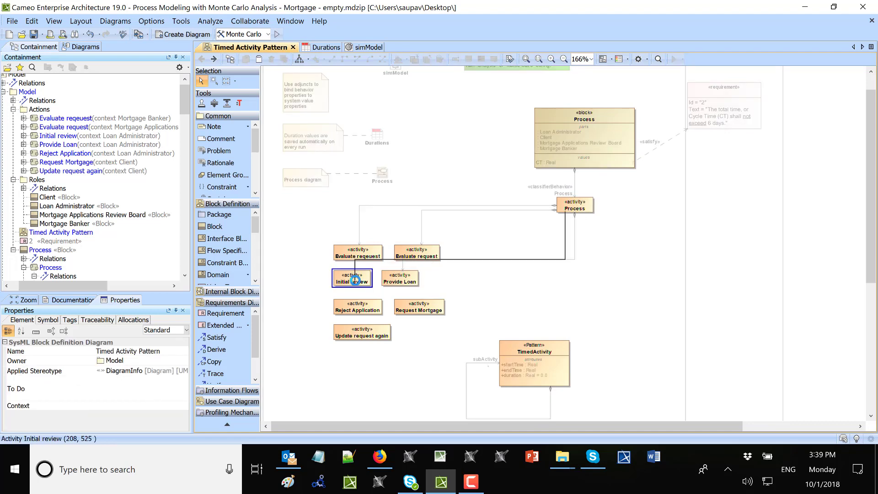
{"action": "left_click", "coordinate": [355, 280]}
{"action": "left_click", "coordinate": [588, 209]}
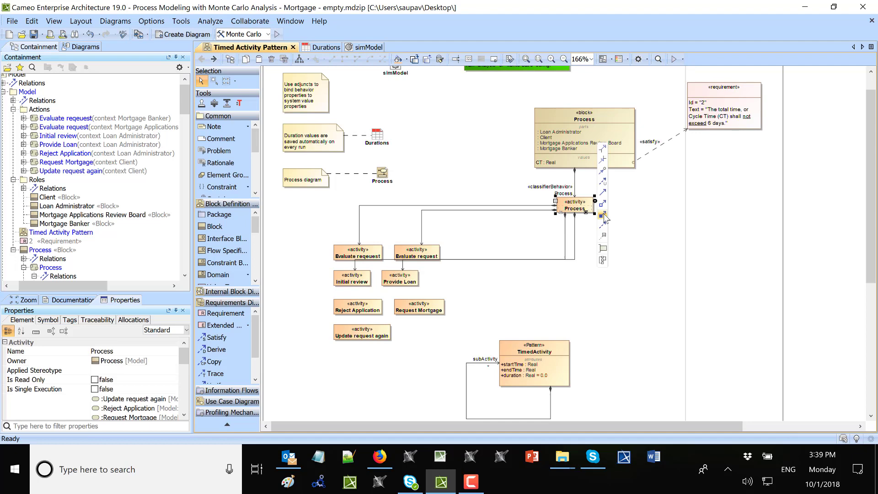
{"action": "left_click", "coordinate": [603, 216]}
{"action": "left_click", "coordinate": [427, 307]}
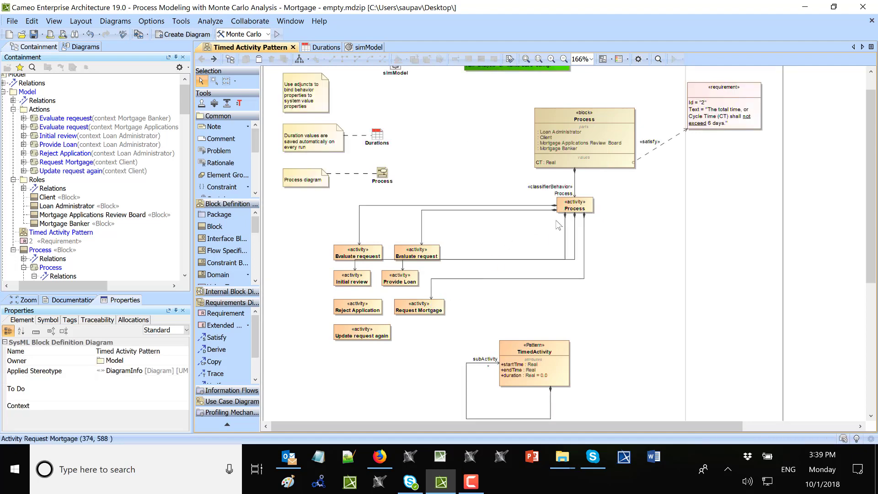
{"action": "left_click", "coordinate": [575, 206]}
{"action": "left_click", "coordinate": [603, 218]}
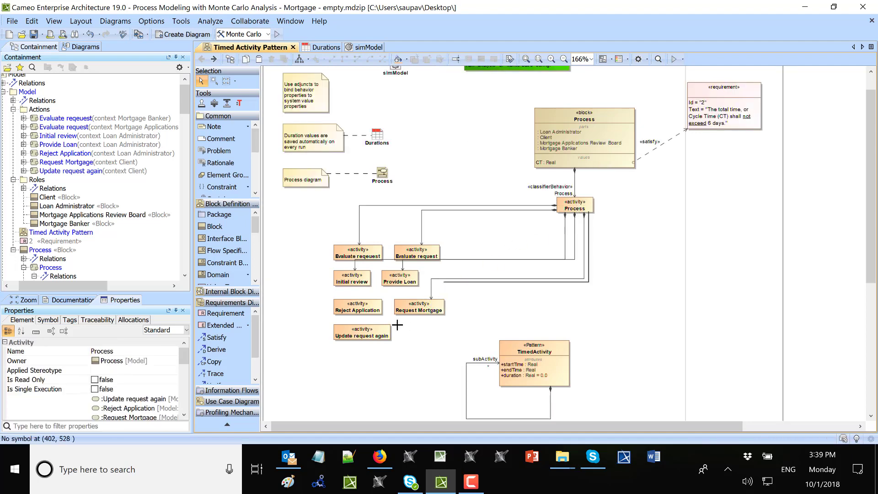
{"action": "left_click", "coordinate": [380, 333]}
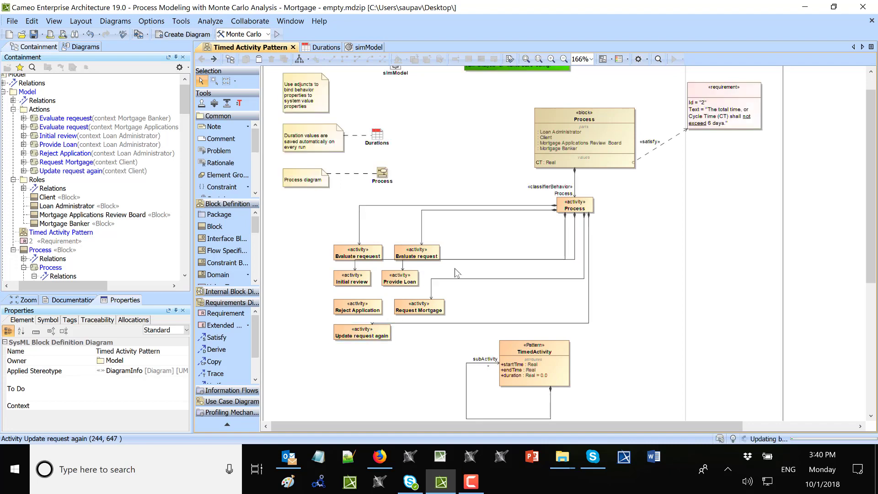
{"action": "left_click", "coordinate": [574, 206]}
{"action": "left_click", "coordinate": [602, 215]}
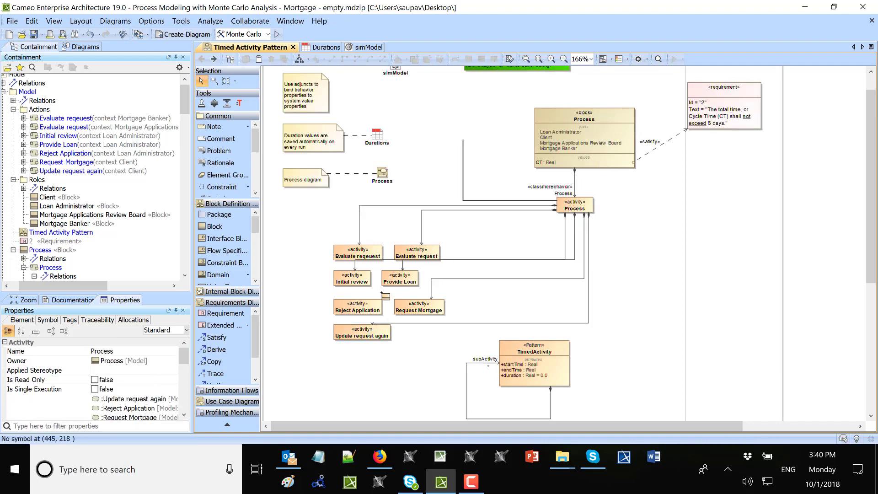
{"action": "left_click", "coordinate": [371, 304]}
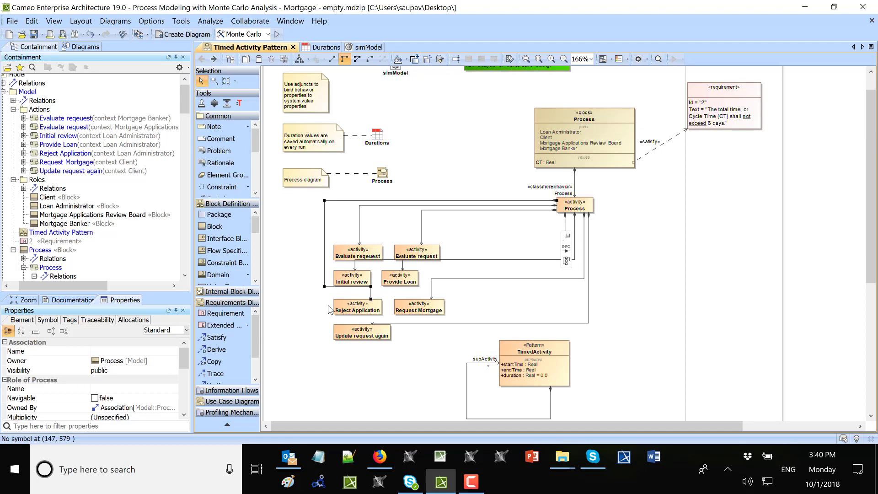
Select the Process activity's seven part properties in the Containment tree
{"action": "scroll", "coordinate": [79, 229], "scroll_direction": "down", "scroll_amount": 2}
{"action": "left_click", "coordinate": [79, 232]}
{"action": "scroll", "coordinate": [80, 232], "scroll_direction": "down", "scroll_amount": 20}
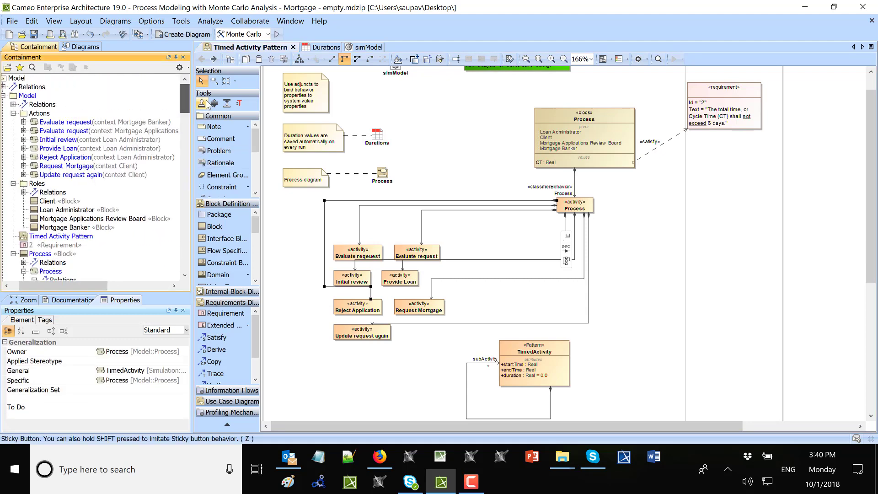
{"action": "scroll", "coordinate": [28, 229], "scroll_direction": "down", "scroll_amount": 1}
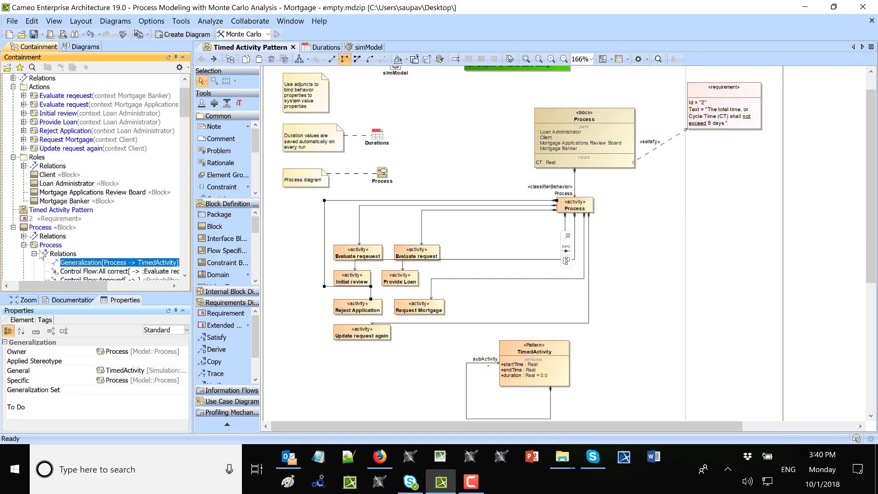
{"action": "left_click", "coordinate": [35, 253]}
{"action": "scroll", "coordinate": [77, 252], "scroll_direction": "down", "scroll_amount": 3}
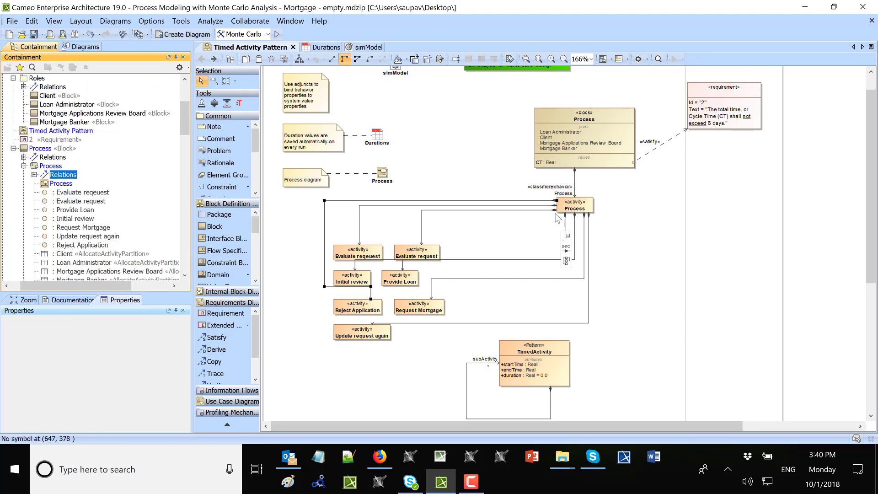
{"action": "left_click", "coordinate": [78, 194]}
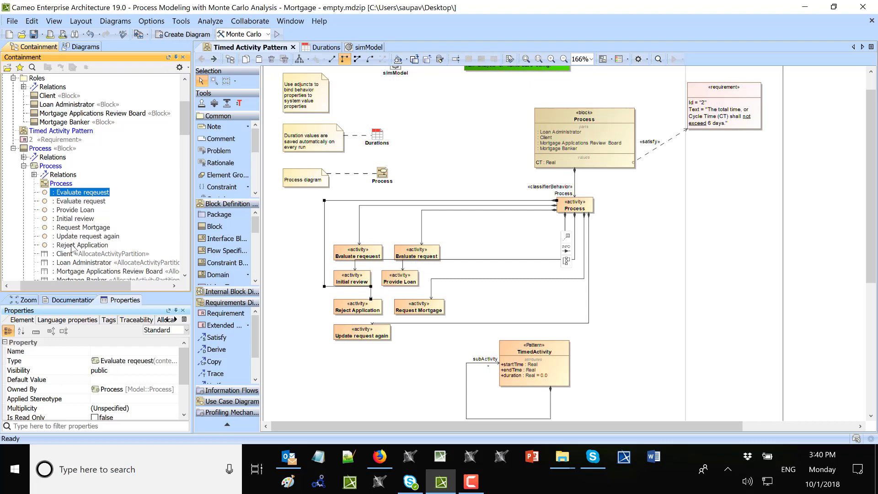
{"action": "left_click", "coordinate": [72, 247], "text": "shift"}
Convert the seven selected part properties into Adjunct Properties via Refactor > Convert To
{"action": "right_click", "coordinate": [72, 247]}
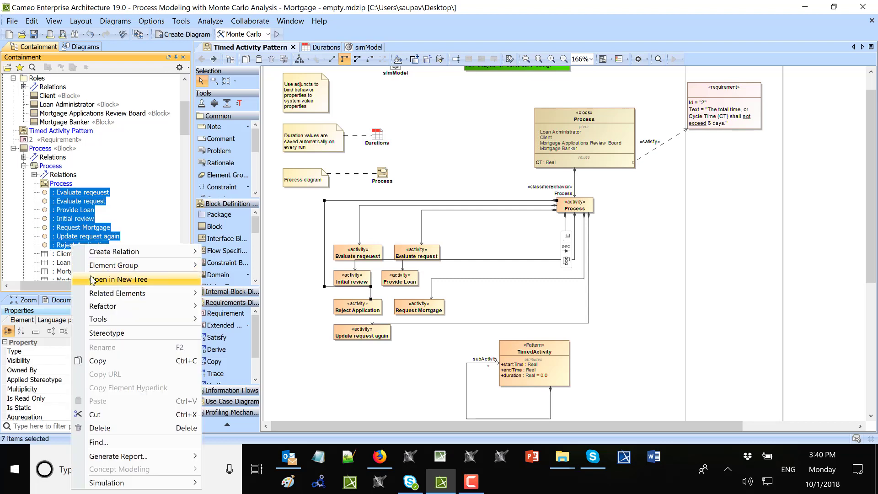
{"action": "mouse_move", "coordinate": [185, 310]}
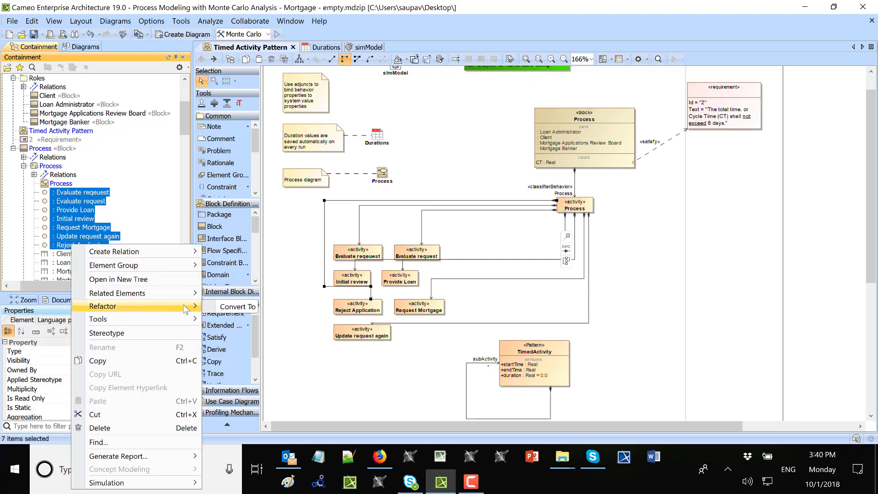
{"action": "mouse_move", "coordinate": [242, 306]}
{"action": "left_click", "coordinate": [302, 321]}
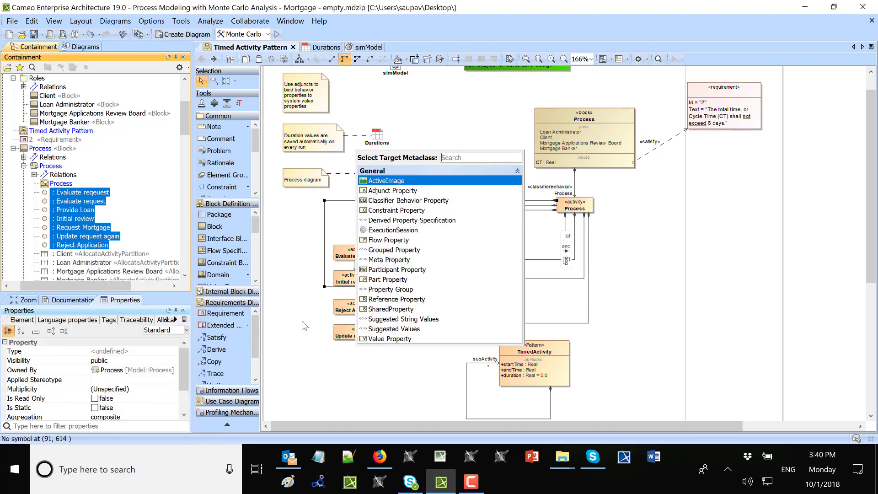
{"action": "left_click", "coordinate": [391, 190]}
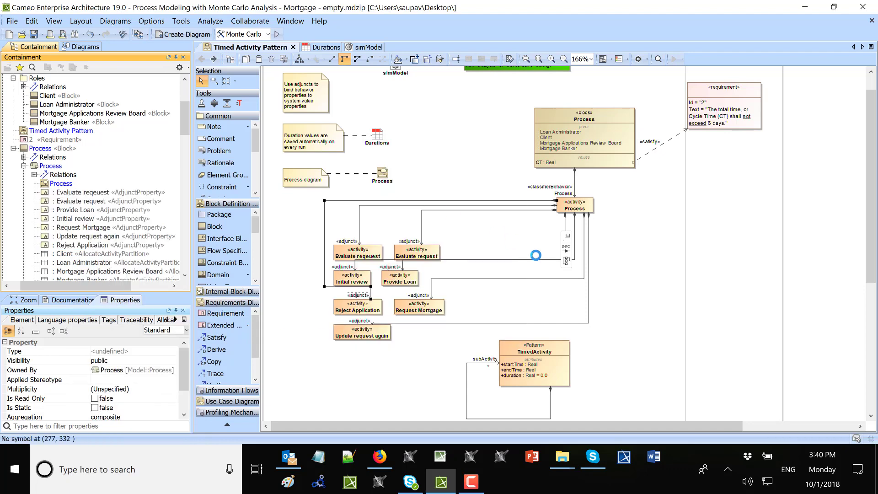
{"action": "left_click", "coordinate": [662, 270]}
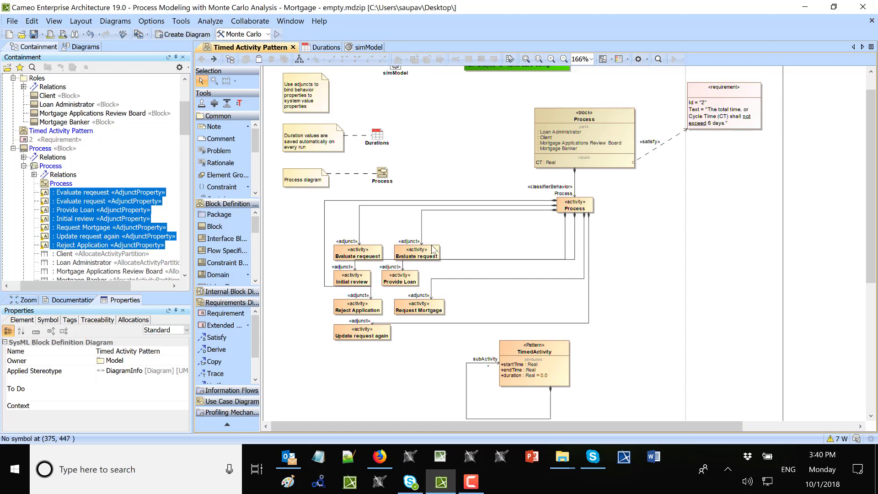
Set multiplicity 0..* on the Evaluate reqeuest, Evaluate request and Initial review adjunct ends
{"action": "right_click", "coordinate": [363, 248]}
{"action": "left_click", "coordinate": [412, 421]}
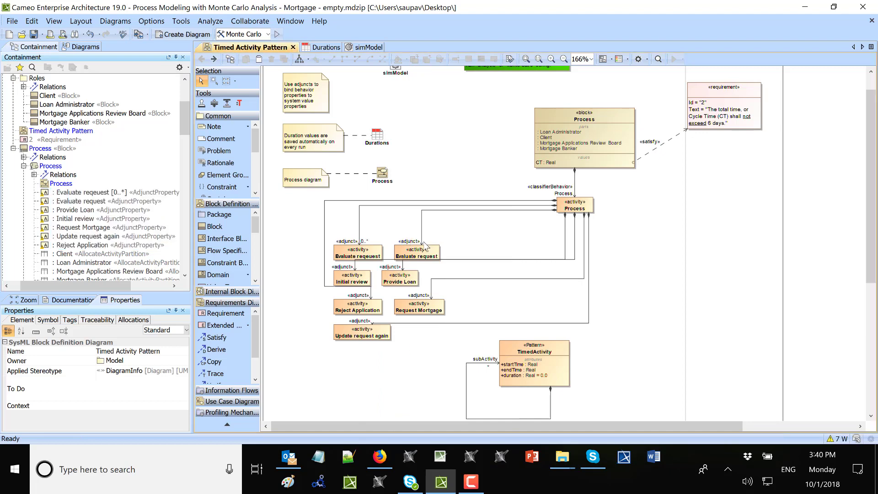
{"action": "right_click", "coordinate": [421, 241]}
{"action": "left_click", "coordinate": [458, 421]}
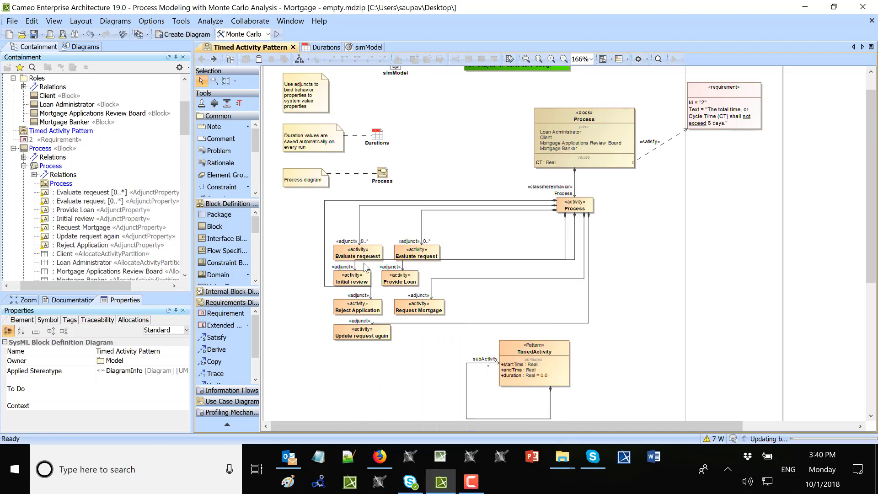
{"action": "right_click", "coordinate": [356, 267]}
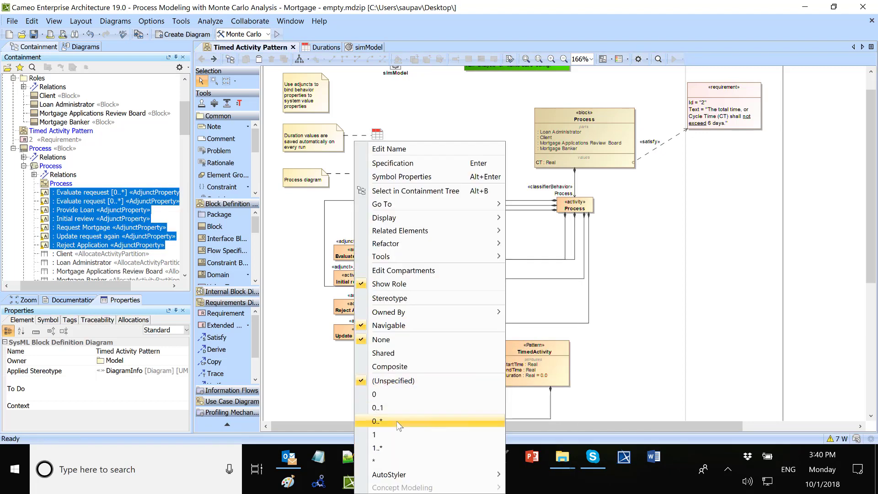
{"action": "left_click", "coordinate": [399, 421]}
Set multiplicity 0..* on the Provide Loan, Reject Application, Request Mortgage and Update request again ends
{"action": "right_click", "coordinate": [405, 273]}
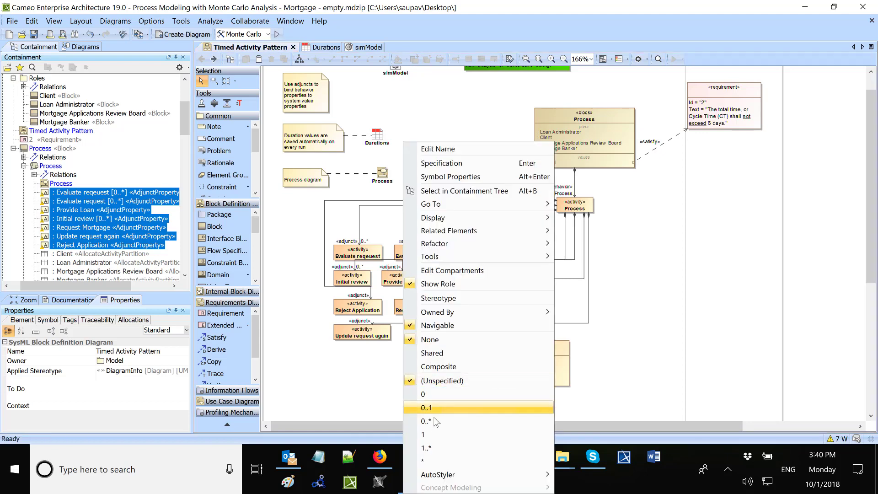
{"action": "left_click", "coordinate": [457, 421]}
{"action": "right_click", "coordinate": [372, 297]}
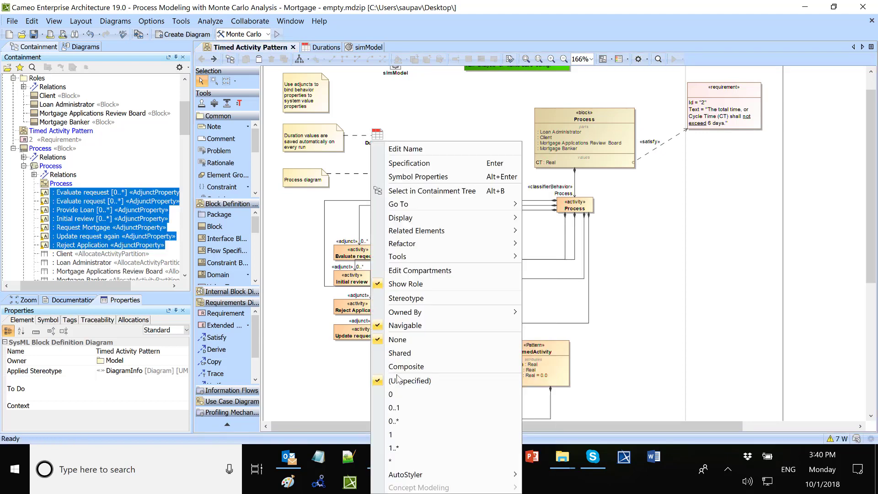
{"action": "left_click", "coordinate": [403, 419]}
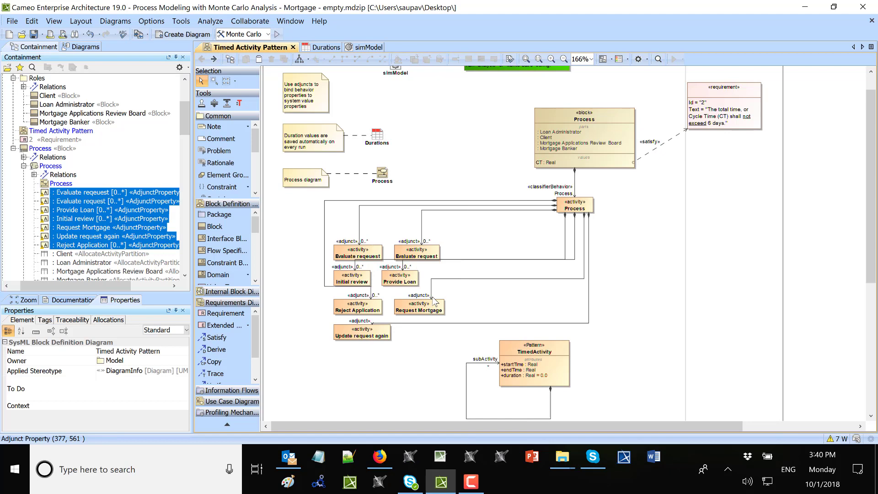
{"action": "right_click", "coordinate": [433, 302]}
{"action": "left_click", "coordinate": [466, 420]}
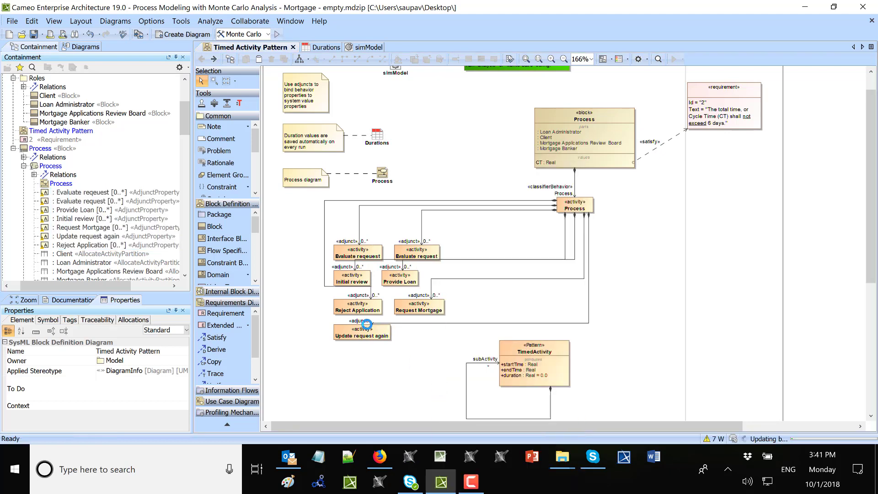
{"action": "right_click", "coordinate": [374, 326]}
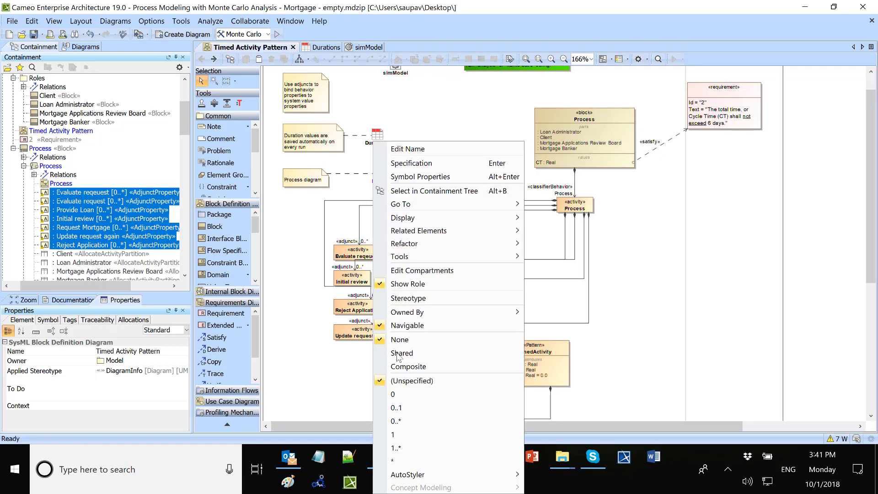
{"action": "left_click", "coordinate": [414, 420]}
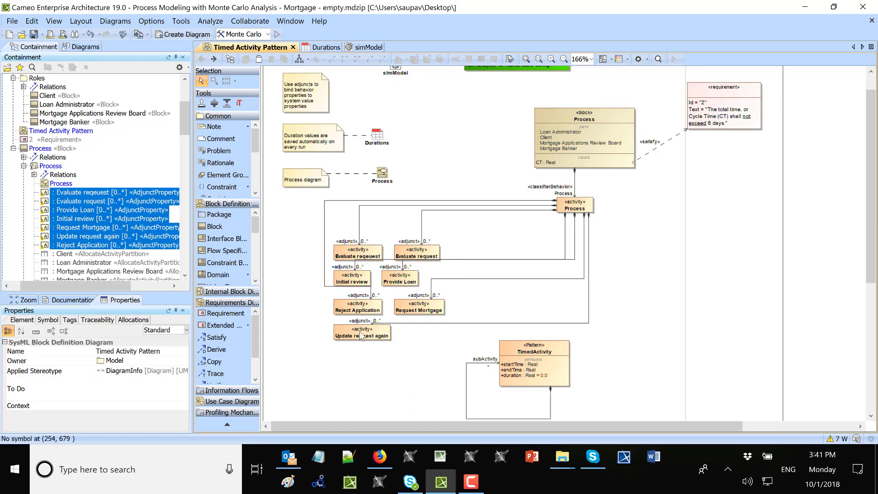
{"action": "right_click", "coordinate": [71, 197]}
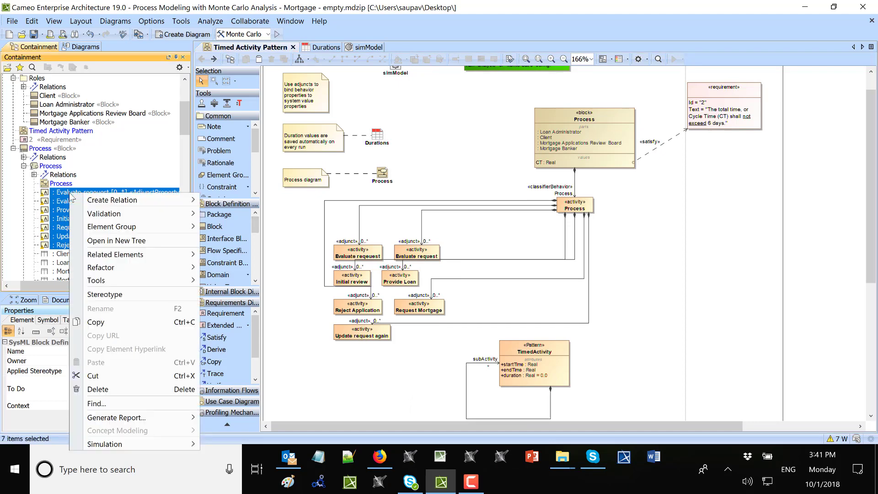
{"action": "mouse_move", "coordinate": [119, 256]}
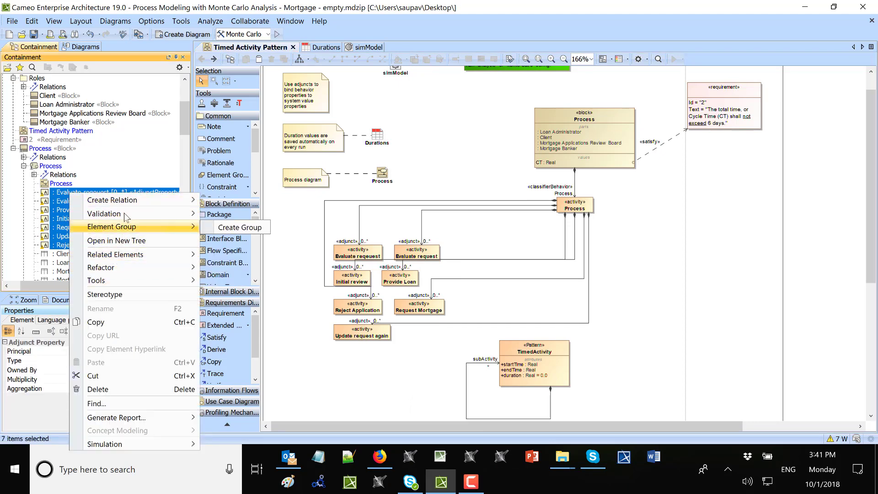
{"action": "mouse_move", "coordinate": [125, 213]}
{"action": "mouse_move", "coordinate": [242, 214]}
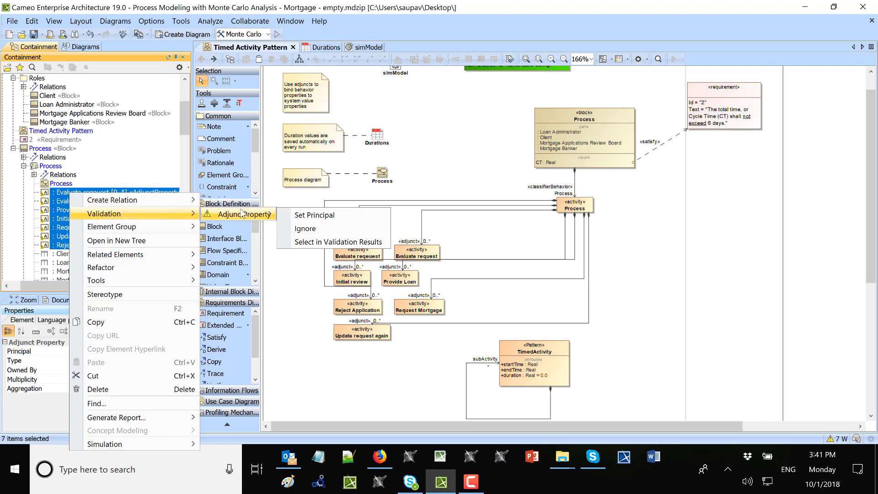
{"action": "left_click", "coordinate": [321, 218]}
{"action": "left_click", "coordinate": [300, 204]}
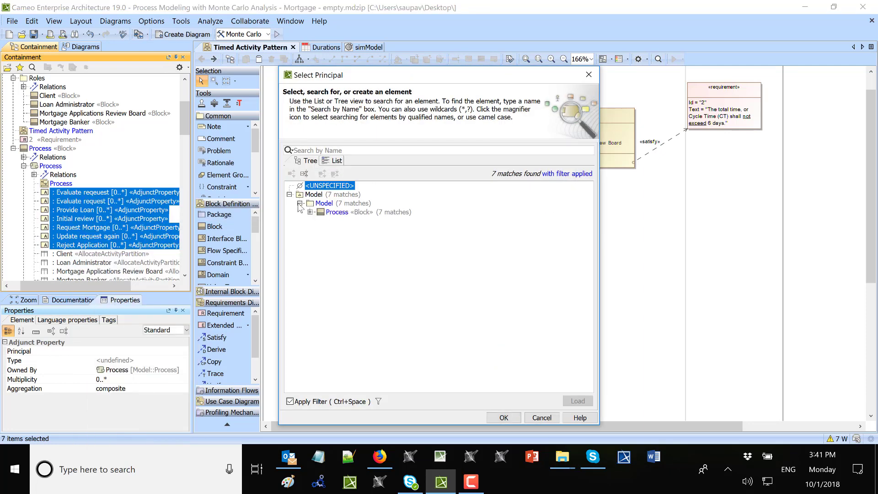
{"action": "left_click", "coordinate": [310, 212]}
{"action": "left_click", "coordinate": [320, 221]}
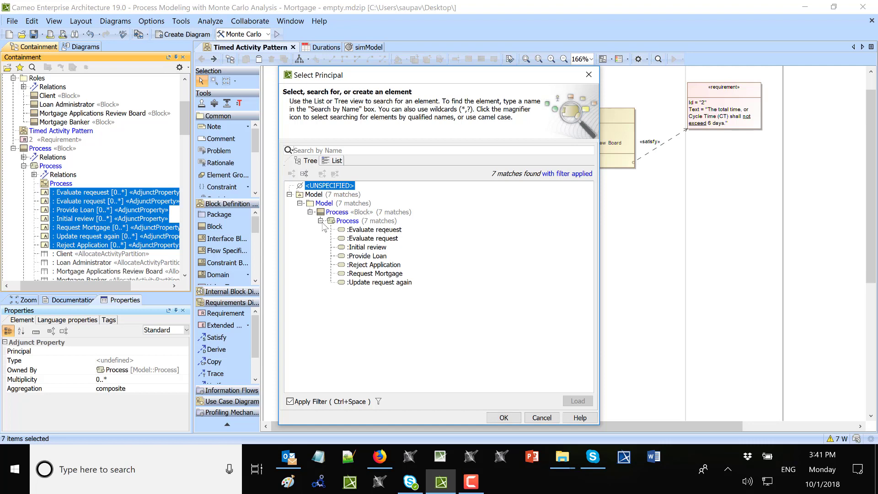
{"action": "left_click", "coordinate": [552, 421]}
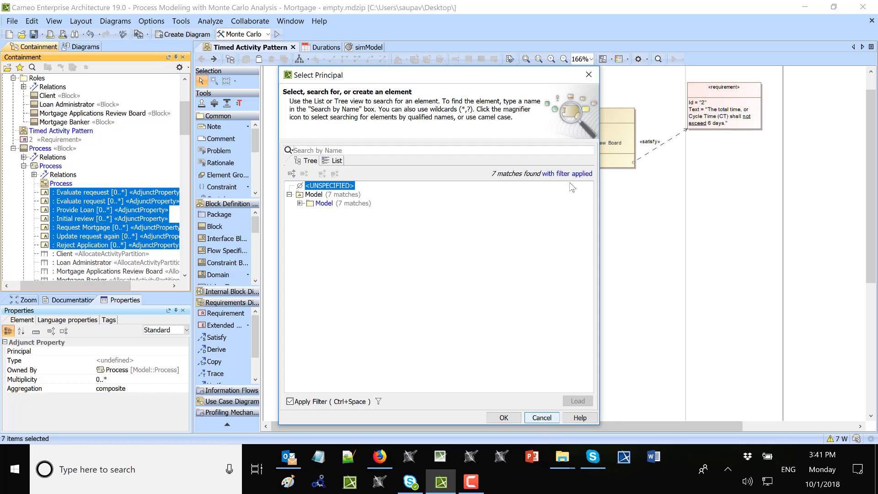
{"action": "left_click", "coordinate": [588, 75]}
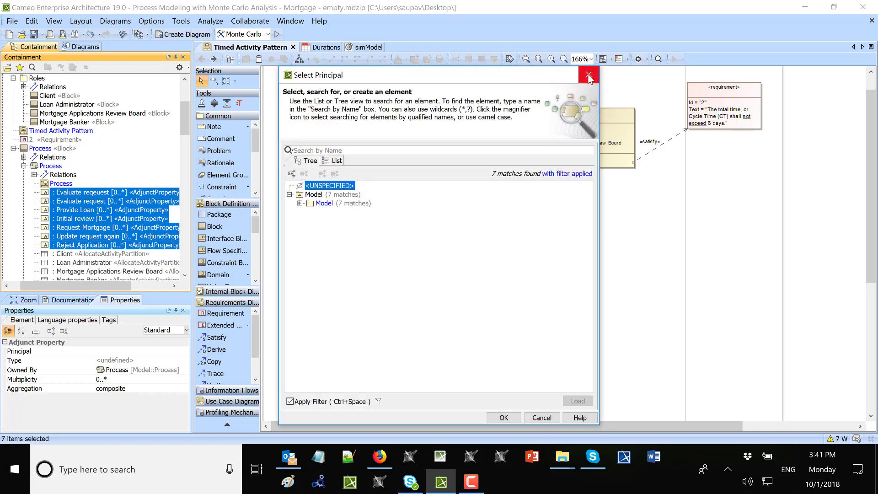
{"action": "left_click", "coordinate": [588, 75]}
{"action": "left_click", "coordinate": [588, 75]}
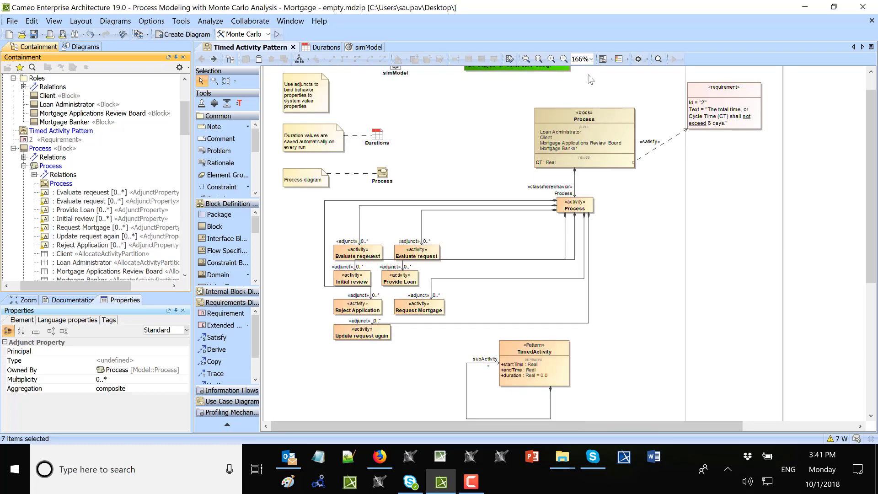
Set the first Evaluate requeest property's principal to the Evaluate reqeuest item under Process
{"action": "left_click", "coordinate": [76, 192]}
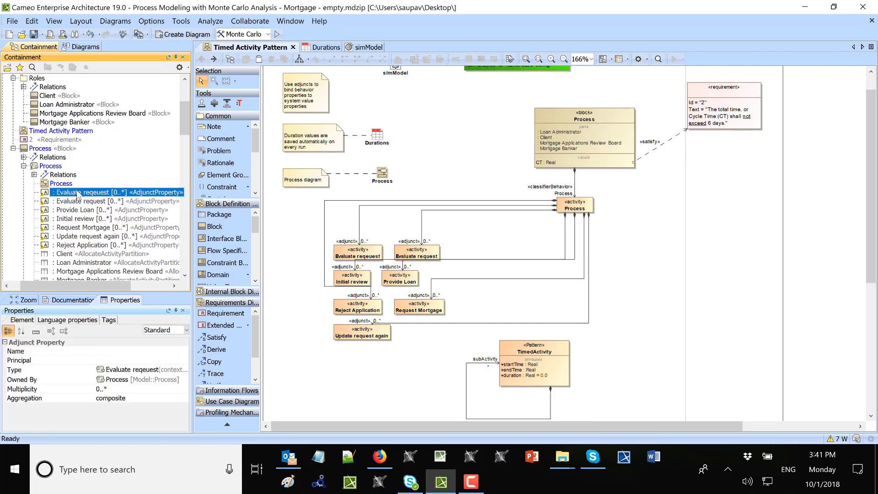
{"action": "right_click", "coordinate": [76, 192]}
{"action": "mouse_move", "coordinate": [144, 239]}
{"action": "mouse_move", "coordinate": [274, 252]}
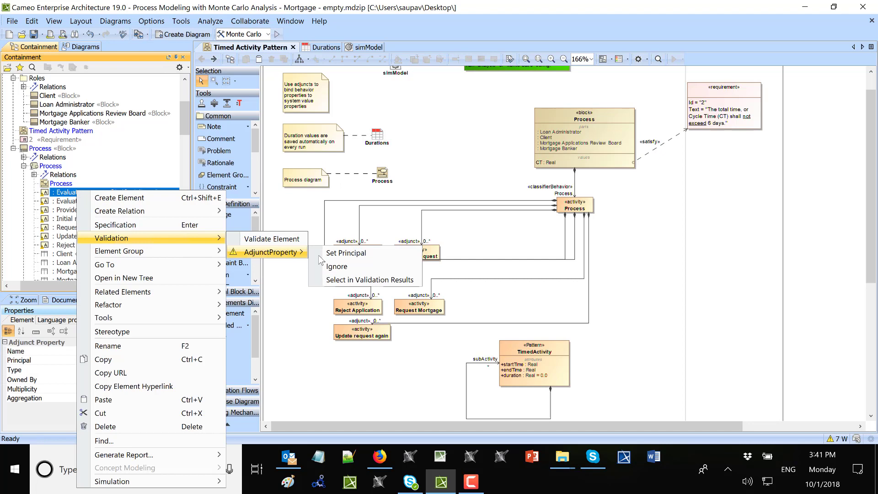
{"action": "left_click", "coordinate": [346, 250]}
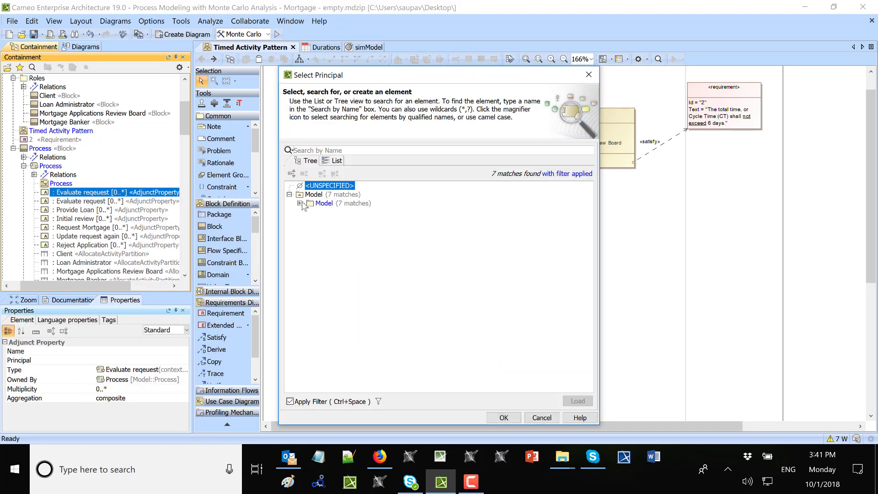
{"action": "left_click", "coordinate": [300, 203]}
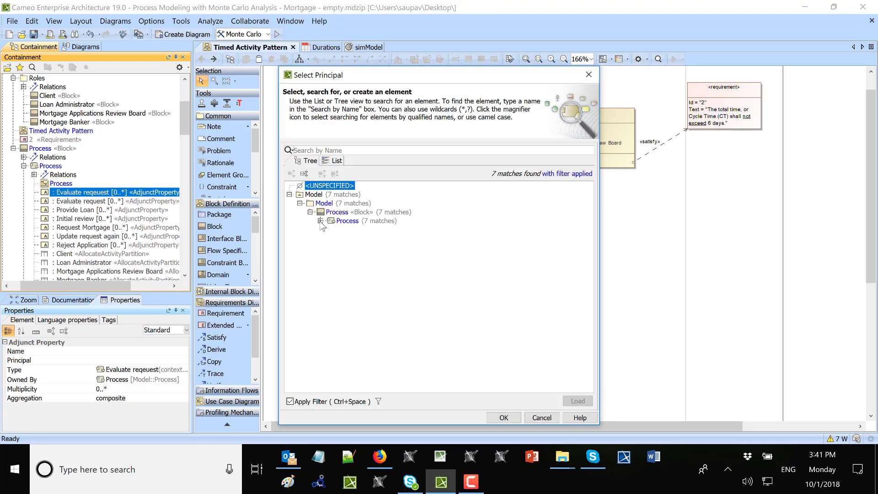
{"action": "left_click", "coordinate": [321, 221]}
{"action": "left_click", "coordinate": [373, 230]}
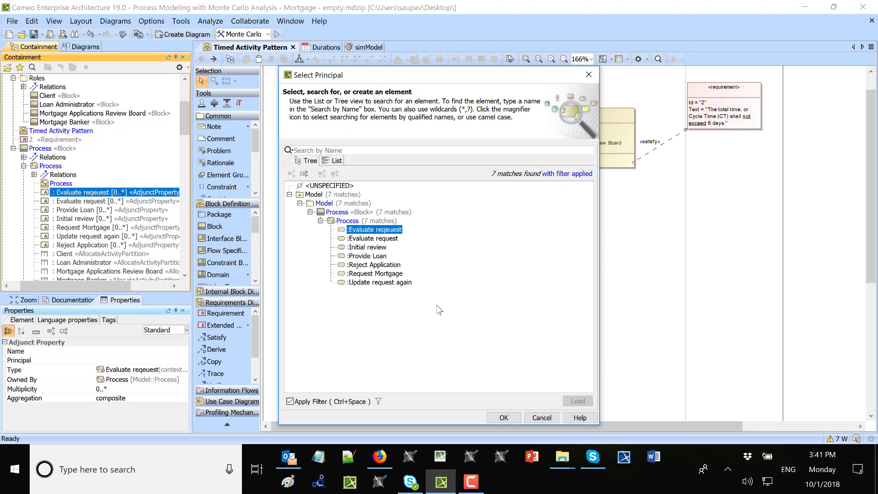
{"action": "left_click", "coordinate": [503, 418]}
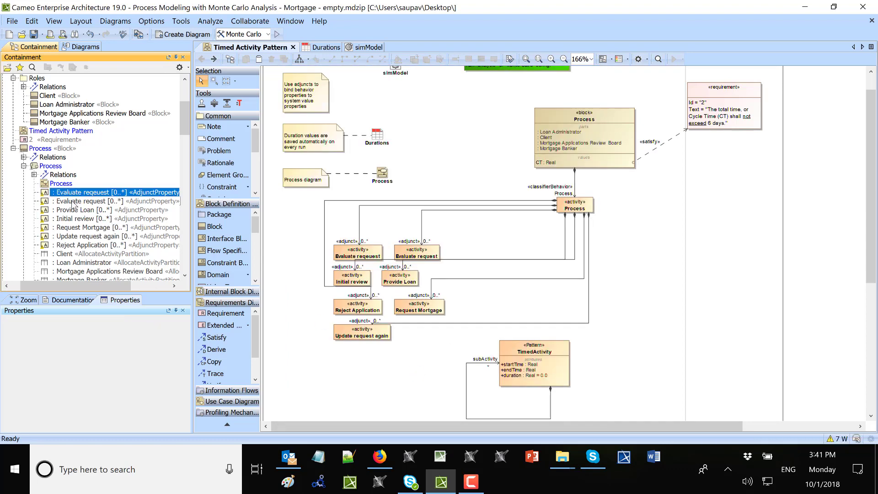
Set the second Evaluate request property's principal to the Evaluate request item under Process
{"action": "left_click", "coordinate": [73, 201]}
{"action": "right_click", "coordinate": [71, 200]}
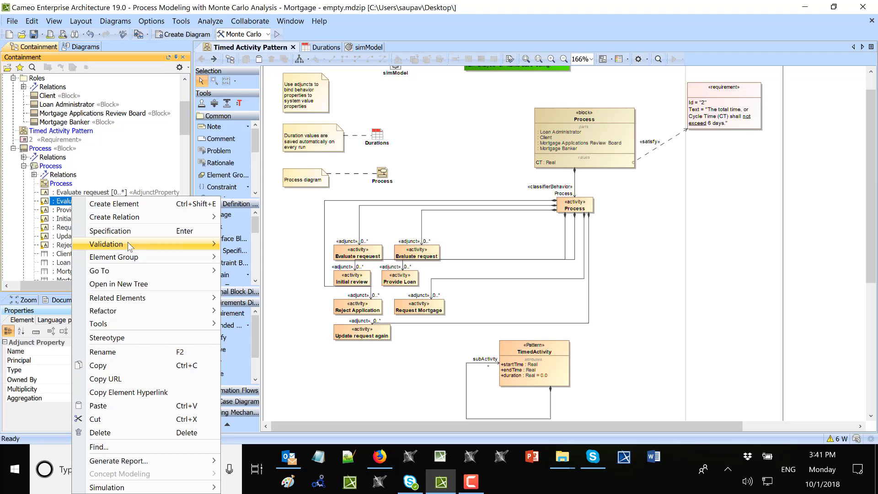
{"action": "mouse_move", "coordinate": [142, 243]}
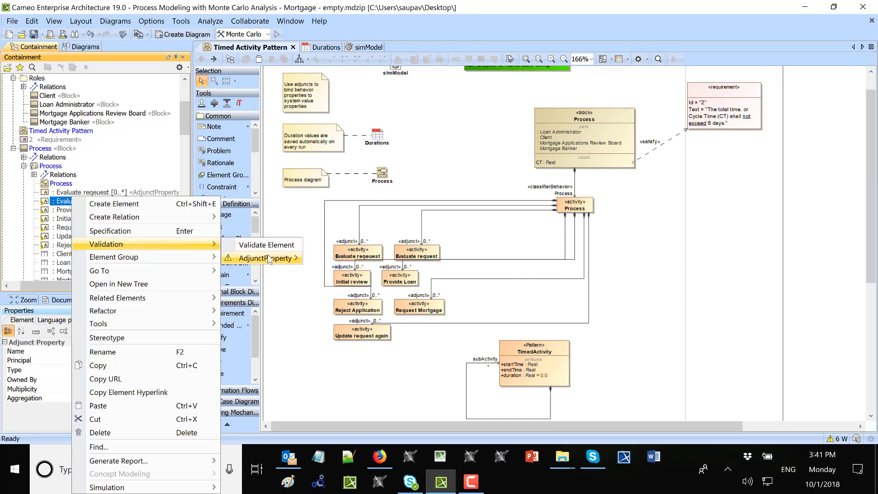
{"action": "mouse_move", "coordinate": [269, 259]}
{"action": "left_click", "coordinate": [350, 259]}
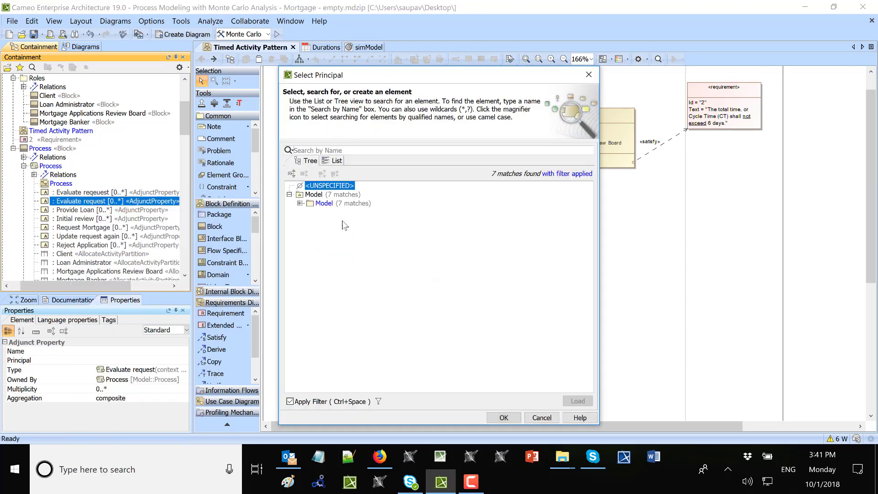
{"action": "left_click", "coordinate": [300, 203]}
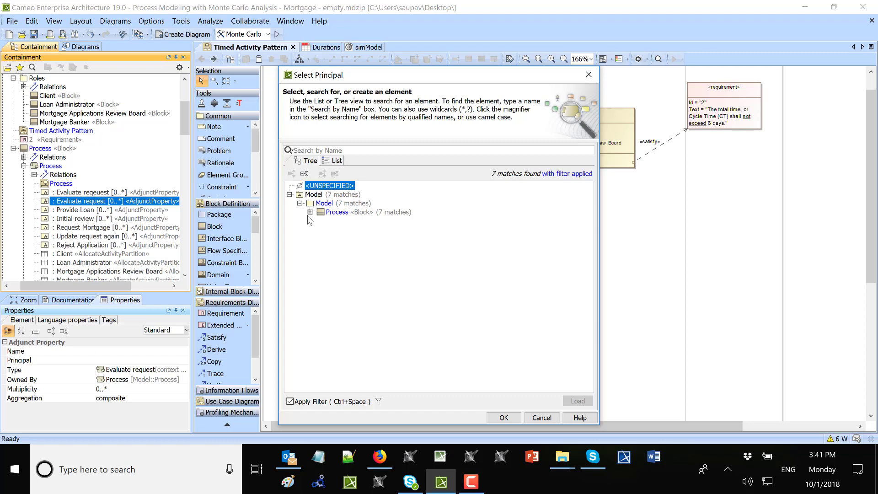
{"action": "left_click", "coordinate": [320, 221]}
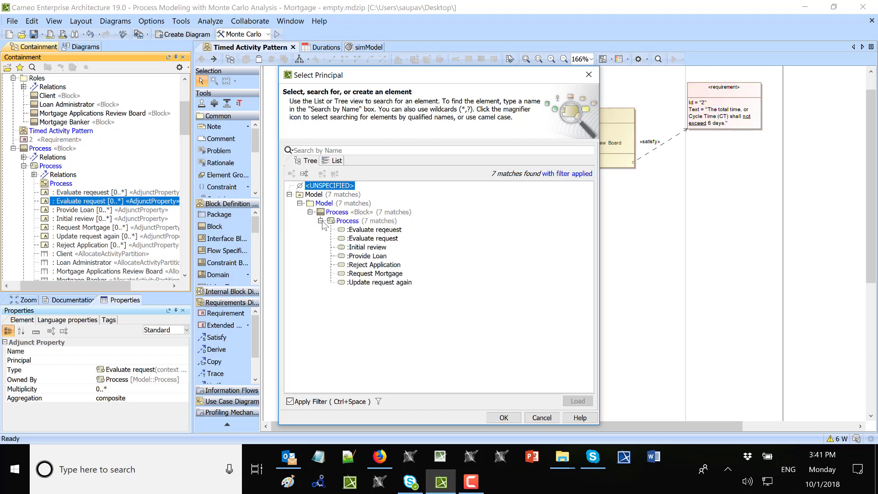
{"action": "left_click", "coordinate": [389, 239]}
{"action": "left_click", "coordinate": [504, 417]}
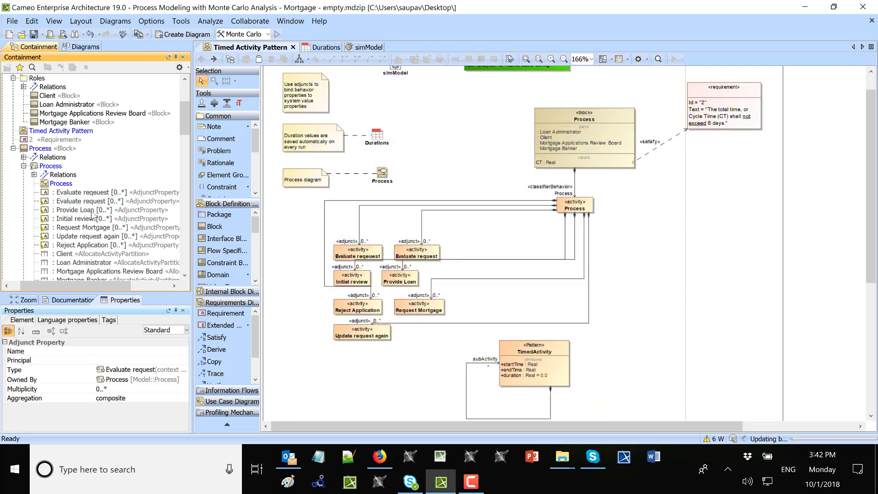
Set Provide Loan as the principal of the Provide Loan adjunct property
{"action": "left_click", "coordinate": [85, 210]}
{"action": "right_click", "coordinate": [84, 212]}
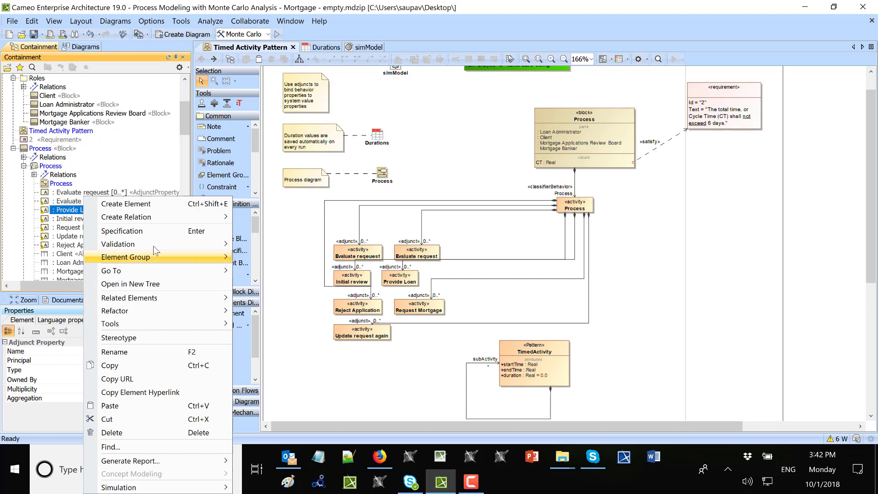
{"action": "mouse_move", "coordinate": [205, 244]}
{"action": "mouse_move", "coordinate": [280, 258]}
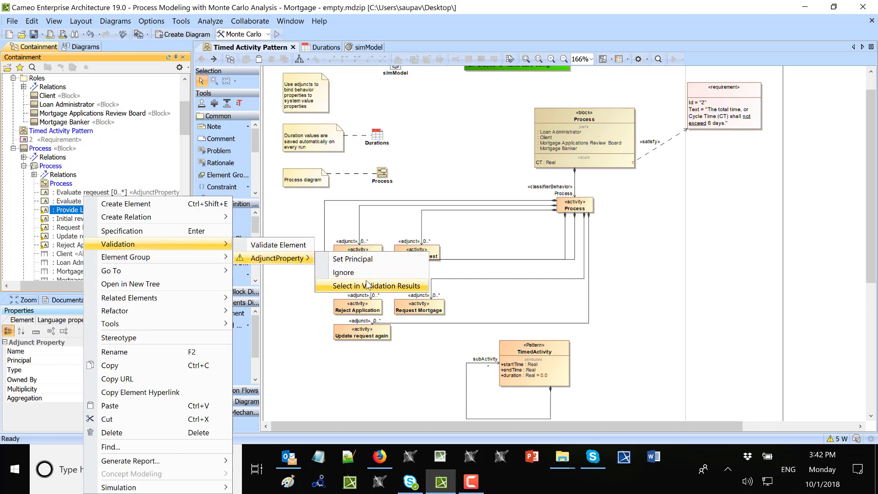
{"action": "left_click", "coordinate": [363, 259]}
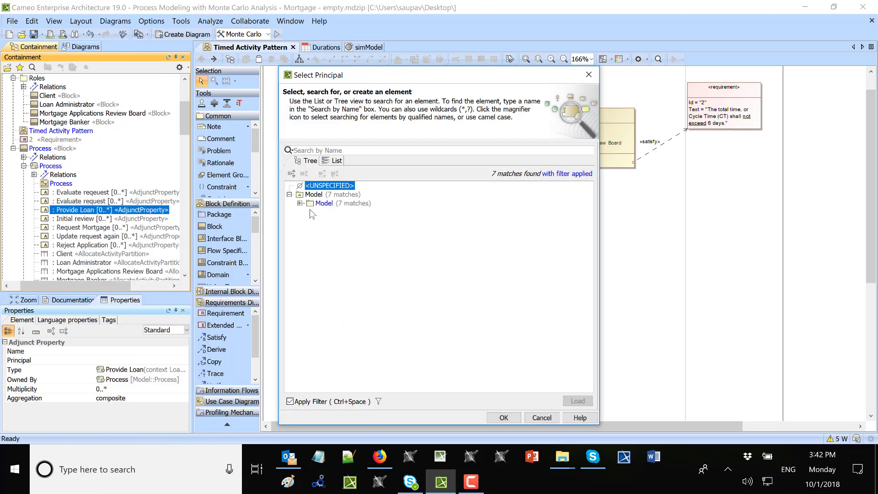
{"action": "left_click", "coordinate": [300, 203]}
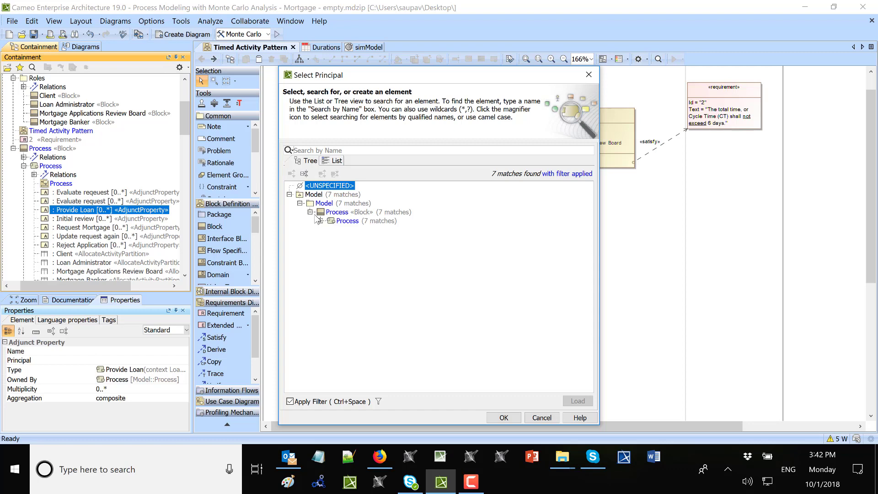
{"action": "left_click", "coordinate": [320, 220]}
{"action": "left_click", "coordinate": [367, 255]}
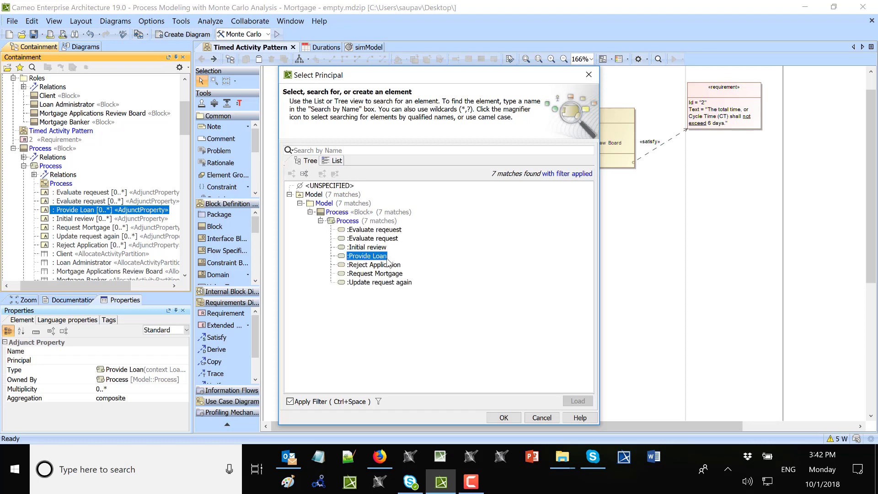
{"action": "left_click", "coordinate": [503, 417]}
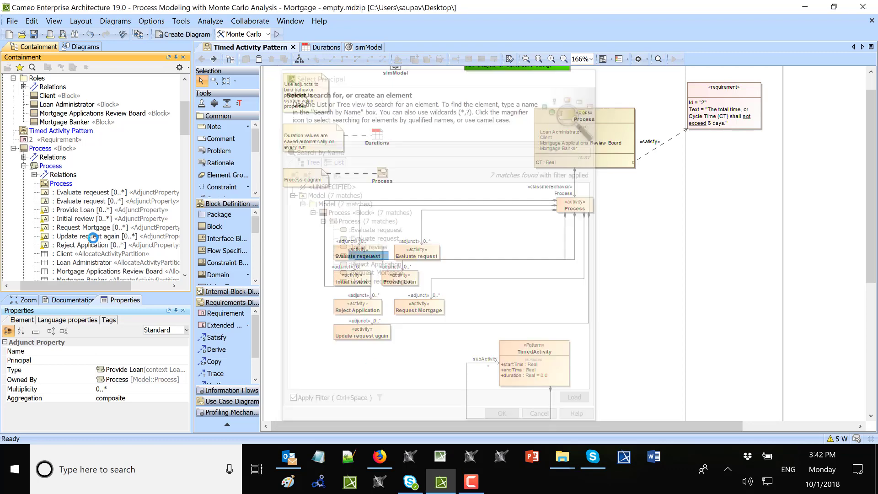
Set Initial review as the principal of the Initial review adjunct property
{"action": "right_click", "coordinate": [75, 219]}
{"action": "mouse_move", "coordinate": [190, 246]}
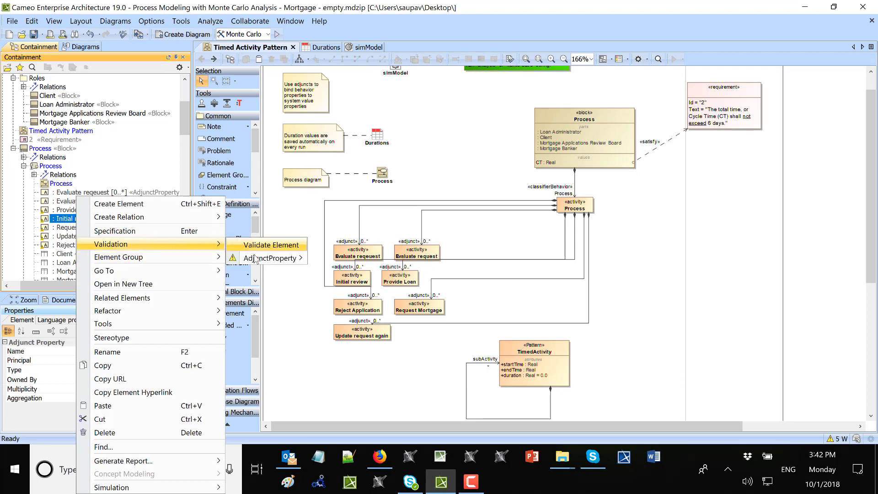
{"action": "mouse_move", "coordinate": [283, 259]}
{"action": "left_click", "coordinate": [360, 261]}
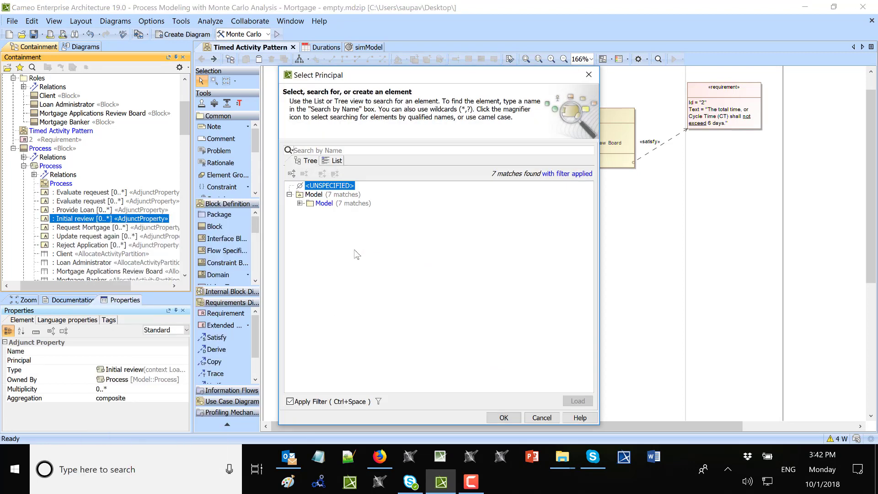
{"action": "left_click", "coordinate": [300, 203]}
{"action": "left_click", "coordinate": [311, 211]}
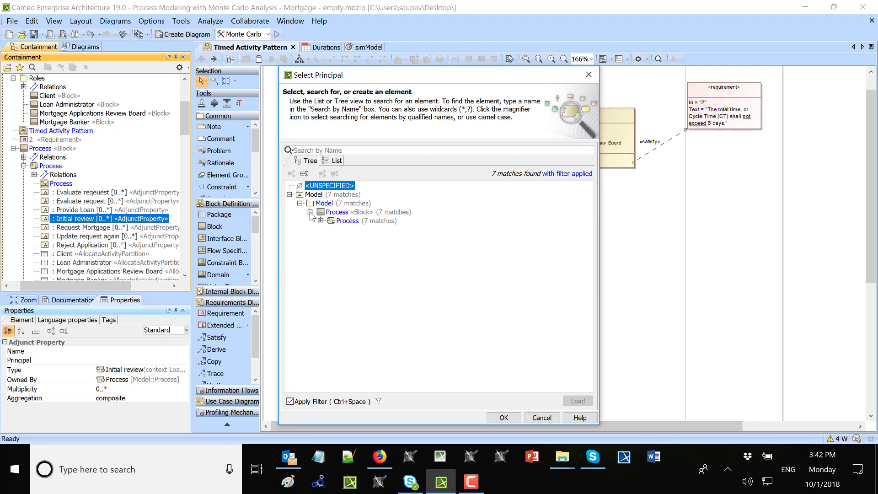
{"action": "left_click", "coordinate": [321, 220]}
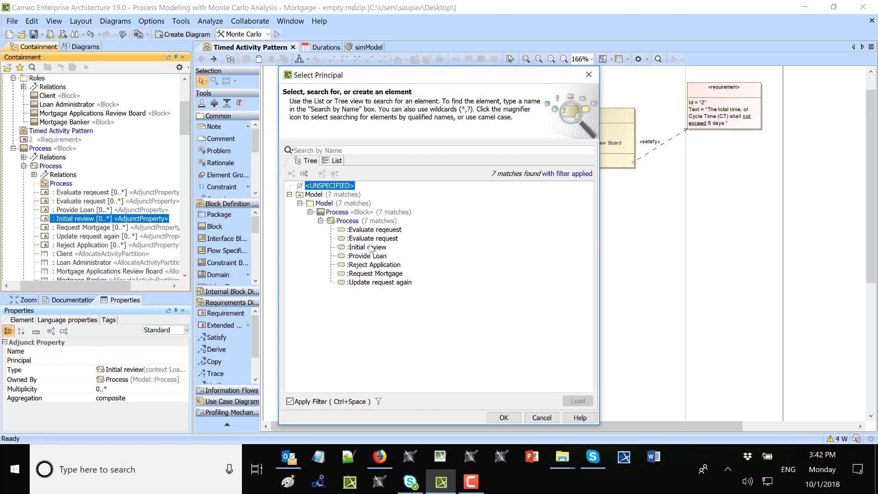
{"action": "left_click", "coordinate": [371, 247]}
{"action": "left_click", "coordinate": [504, 417]}
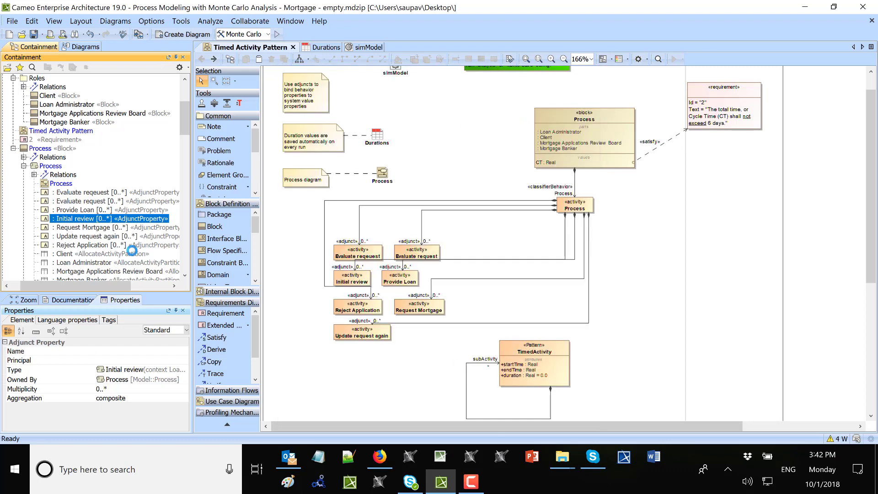
Set Request Mortgage as the principal of the Request Mortgage adjunct, using the flat list
{"action": "left_click", "coordinate": [92, 228]}
{"action": "right_click", "coordinate": [89, 229]}
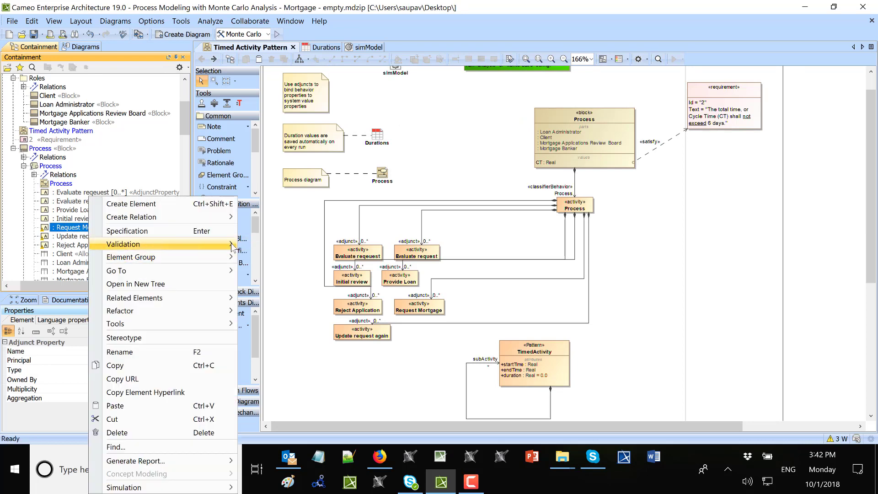
{"action": "mouse_move", "coordinate": [206, 244]}
{"action": "mouse_move", "coordinate": [283, 258]}
{"action": "left_click", "coordinate": [368, 260]}
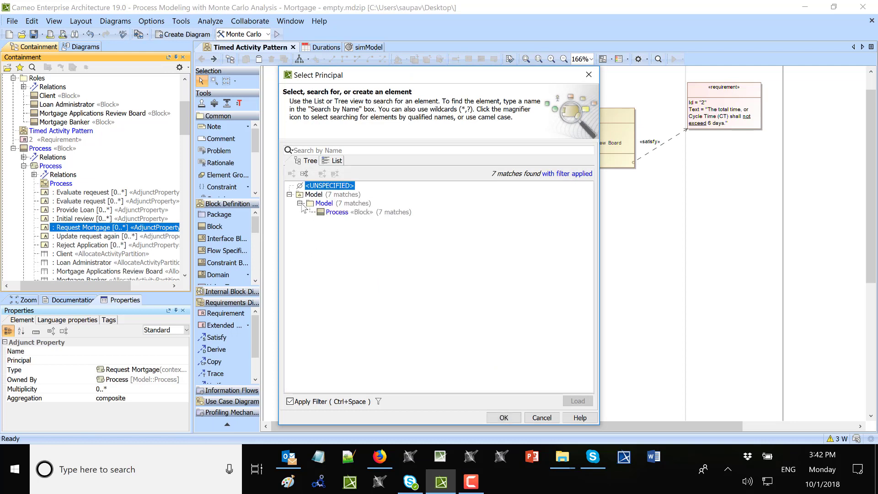
{"action": "left_click", "coordinate": [329, 161]}
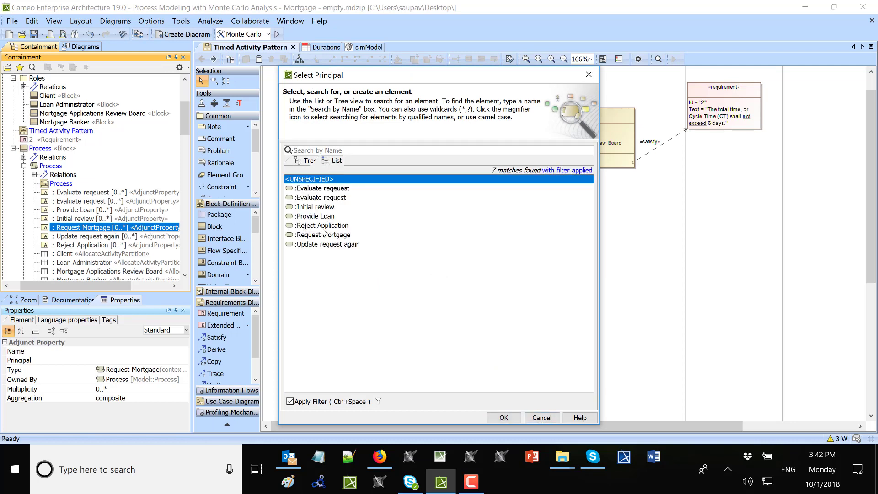
{"action": "left_click", "coordinate": [322, 226]}
{"action": "left_click", "coordinate": [318, 236]}
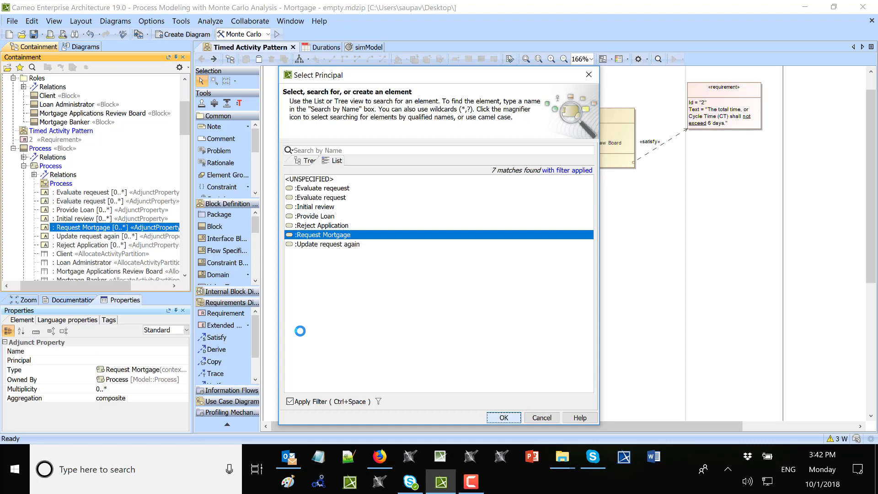
{"action": "left_click", "coordinate": [79, 236]}
Set Update request again as the principal of the Update request again adjunct
{"action": "right_click", "coordinate": [79, 236]}
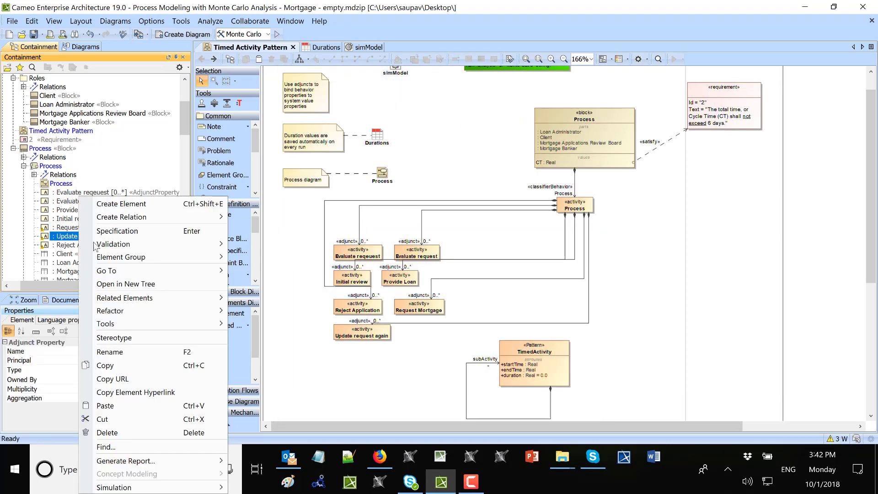
{"action": "mouse_move", "coordinate": [105, 244]}
{"action": "mouse_move", "coordinate": [275, 257]}
{"action": "left_click", "coordinate": [348, 257]}
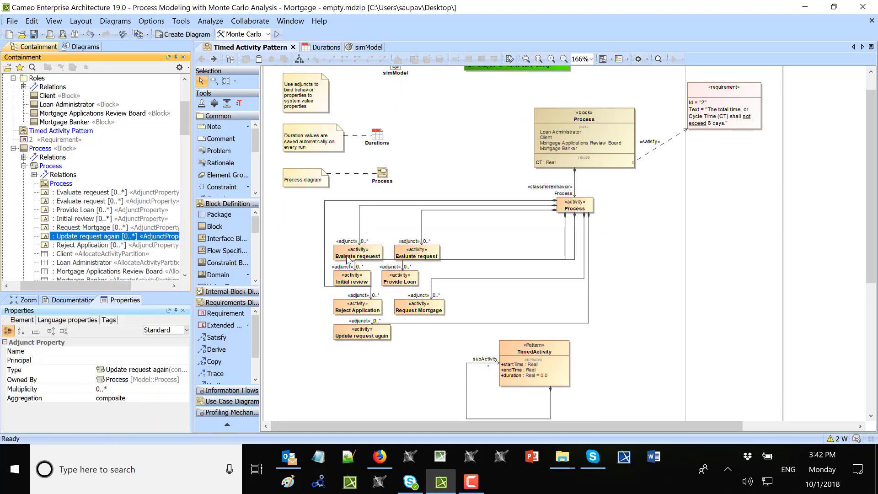
{"action": "left_click", "coordinate": [318, 246]}
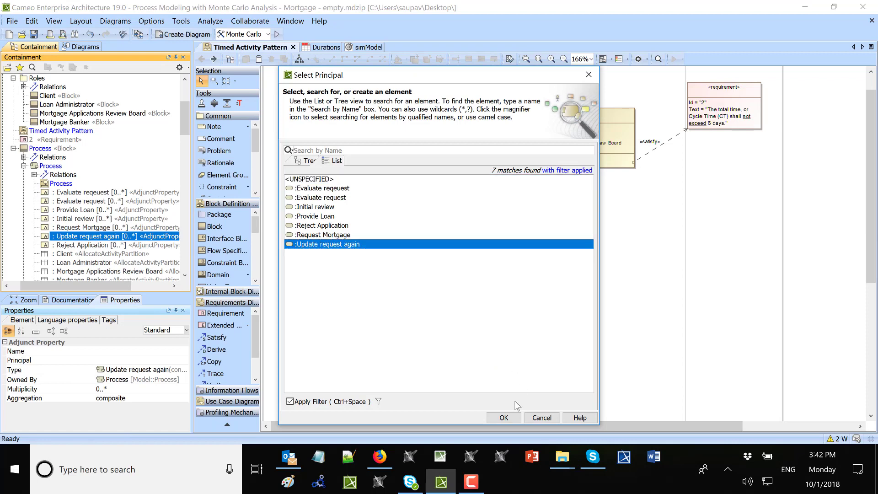
{"action": "left_click", "coordinate": [504, 417]}
Set Reject Application as the principal of the Reject Application adjunct
{"action": "left_click", "coordinate": [93, 246]}
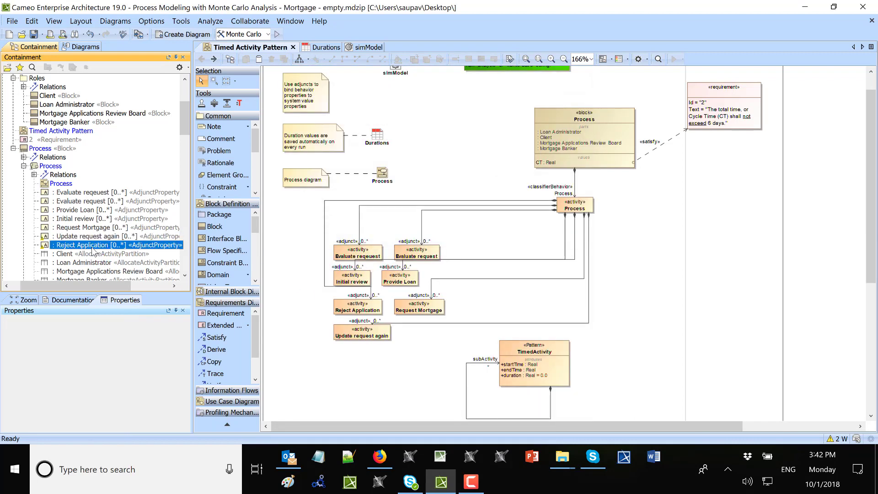
{"action": "right_click", "coordinate": [93, 249]}
{"action": "mouse_move", "coordinate": [183, 244]}
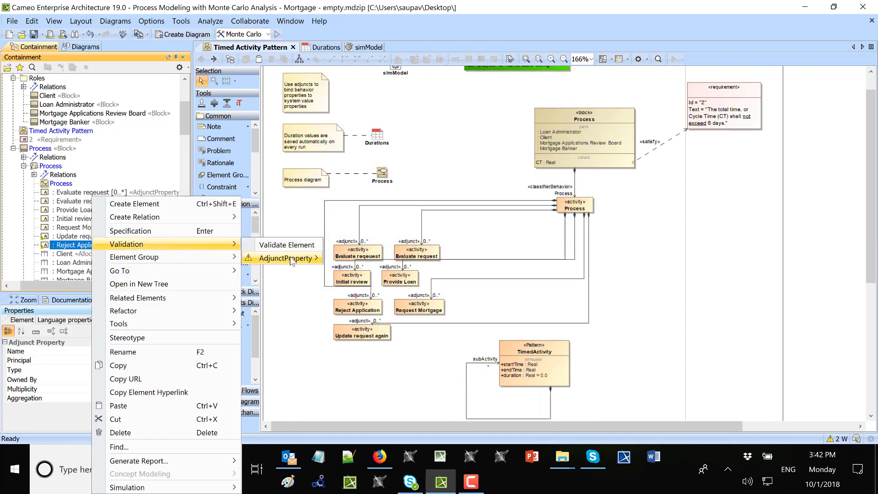
{"action": "mouse_move", "coordinate": [290, 258]}
{"action": "left_click", "coordinate": [350, 263]}
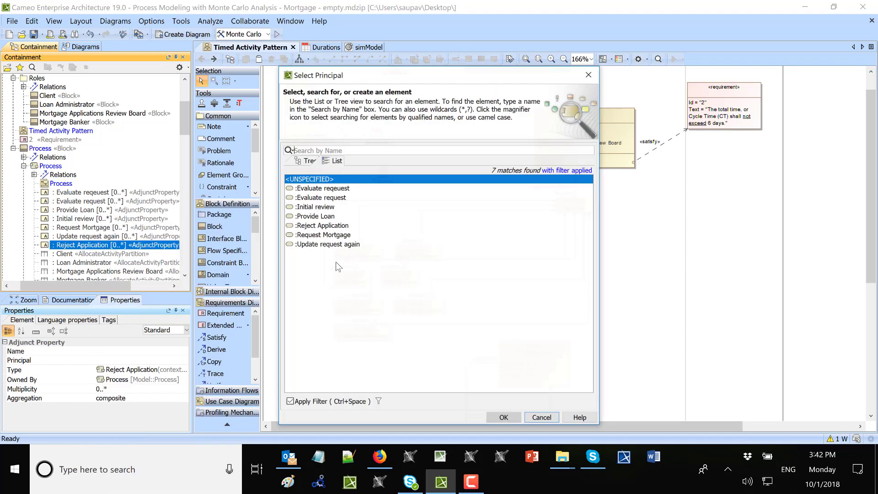
{"action": "left_click", "coordinate": [315, 226]}
{"action": "left_click", "coordinate": [504, 418]}
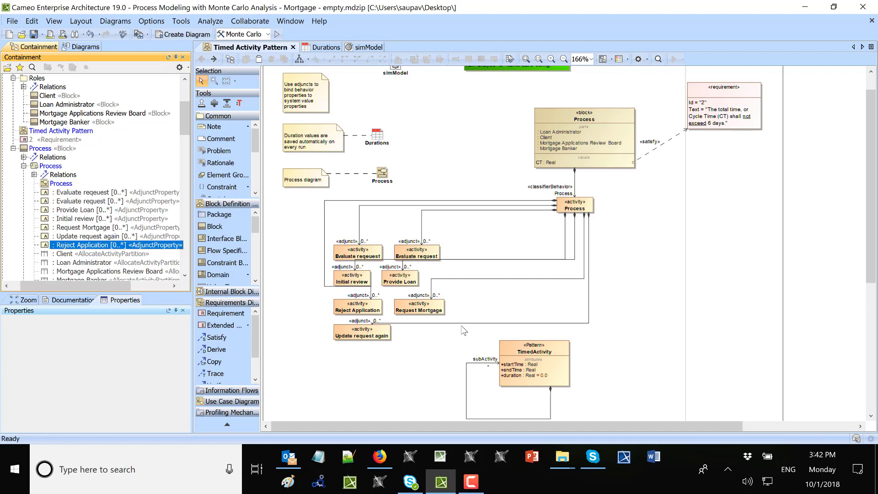
Make the Evaluate request, Evaluate requeest, Provide Loan and Initial review adjuncts subset subActivity
{"action": "left_click", "coordinate": [450, 270]}
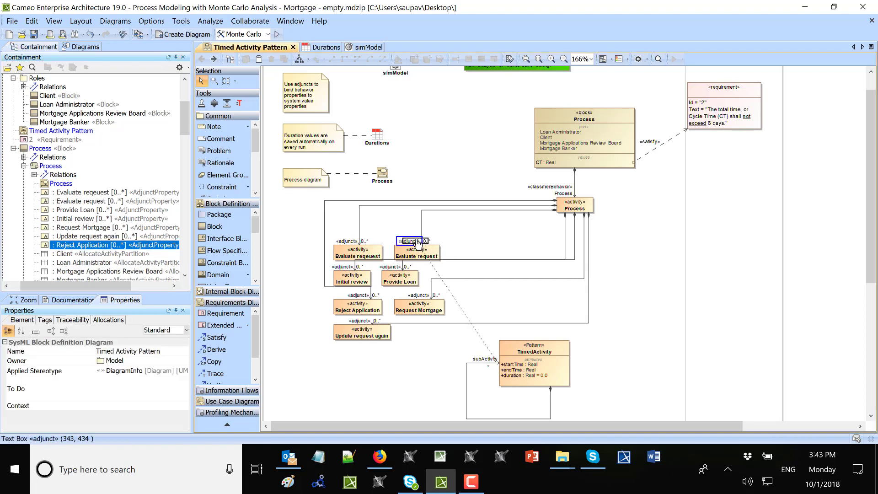
{"action": "left_click_drag", "start_coordinate": [418, 242], "coordinate": [411, 243]}
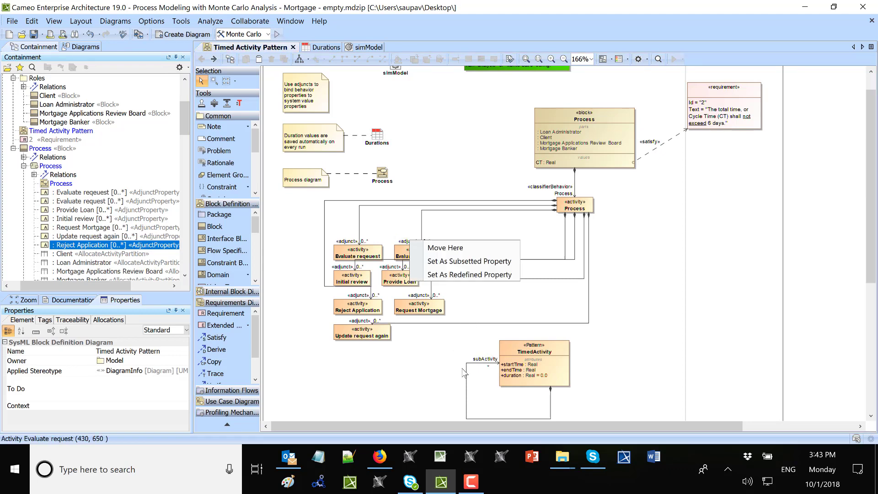
{"action": "left_click", "coordinate": [461, 261]}
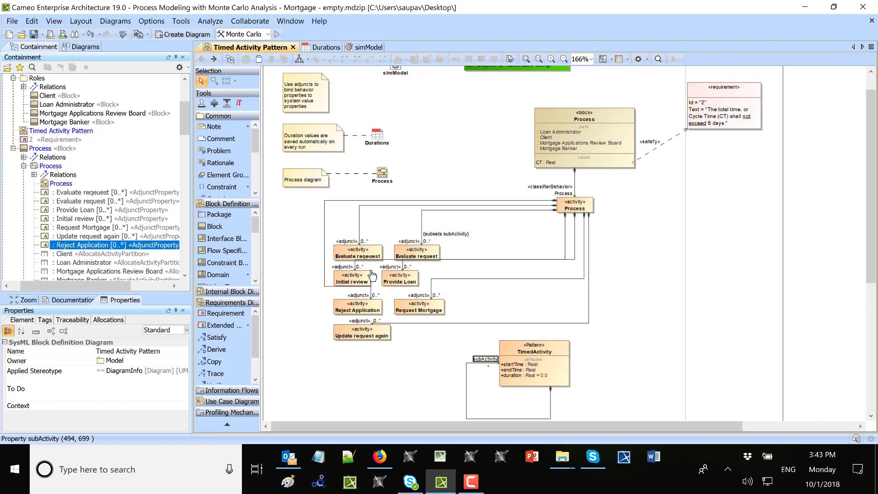
{"action": "left_click", "coordinate": [350, 242]}
{"action": "left_click_drag", "start_coordinate": [350, 244], "coordinate": [352, 247]}
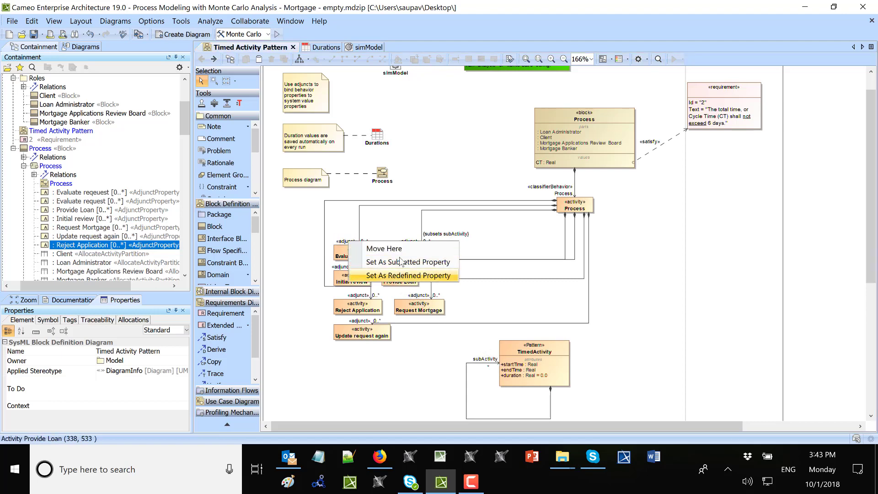
{"action": "left_click", "coordinate": [434, 263]}
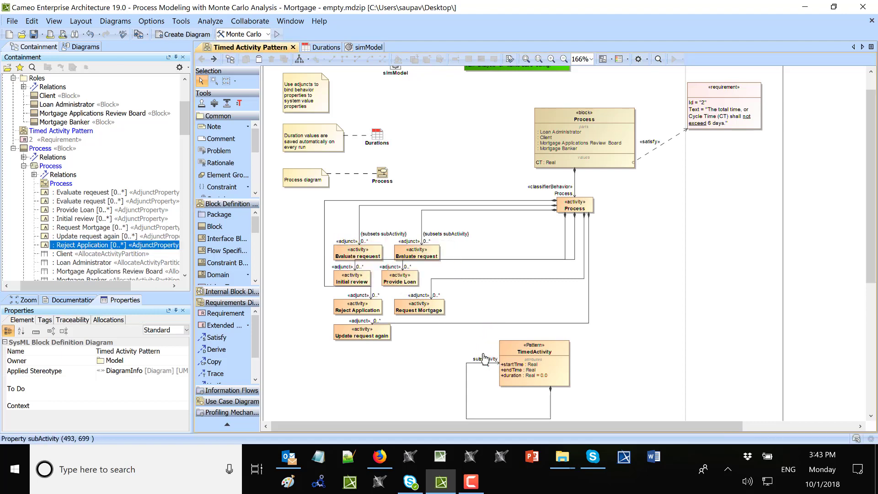
{"action": "left_click", "coordinate": [391, 266]}
{"action": "left_click_drag", "start_coordinate": [398, 273], "coordinate": [396, 270]}
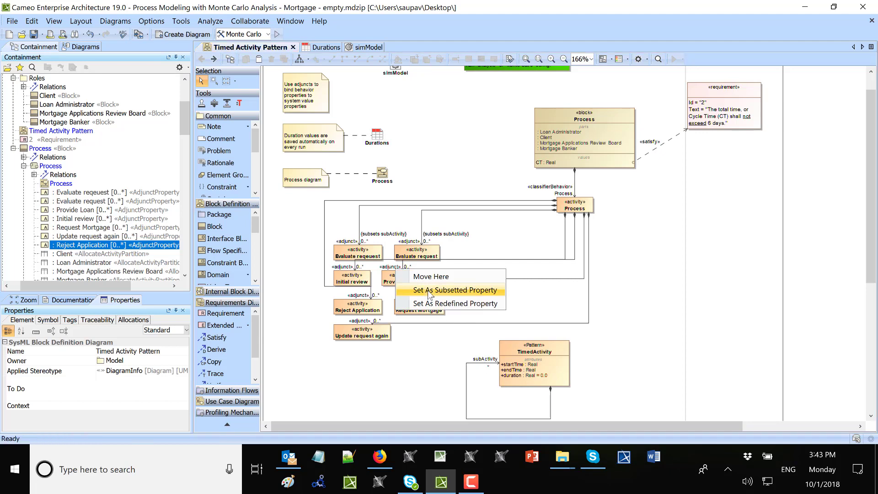
{"action": "left_click", "coordinate": [453, 290]}
{"action": "left_click", "coordinate": [359, 295]}
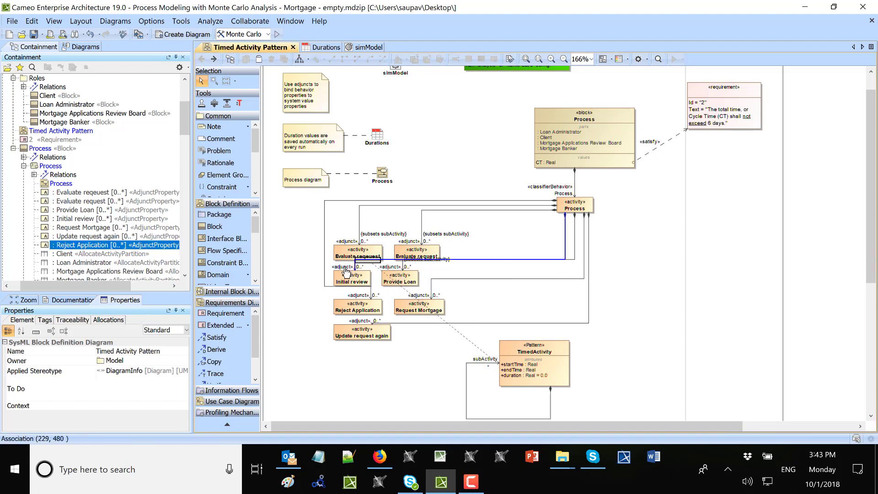
{"action": "left_click_drag", "start_coordinate": [360, 295], "coordinate": [343, 270]}
{"action": "left_click", "coordinate": [384, 289]}
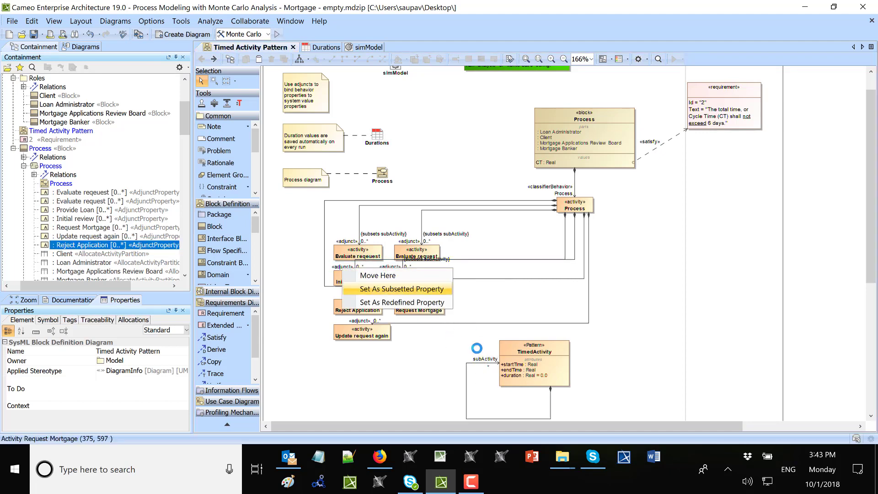
Make the Request Mortgage, Reject Application and Update request again adjuncts subset subActivity
{"action": "left_click_drag", "start_coordinate": [418, 295], "coordinate": [414, 295]}
{"action": "left_click", "coordinate": [465, 315]}
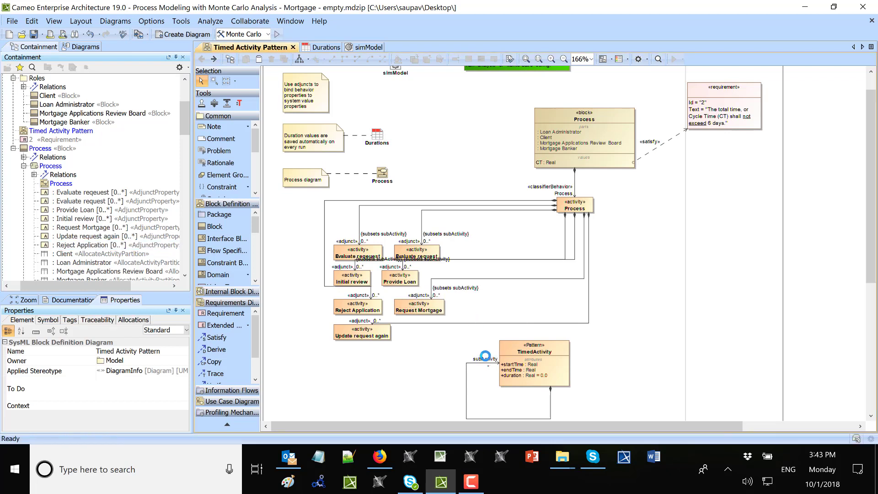
{"action": "left_click", "coordinate": [357, 296]}
{"action": "left_click_drag", "start_coordinate": [357, 296], "coordinate": [362, 294]}
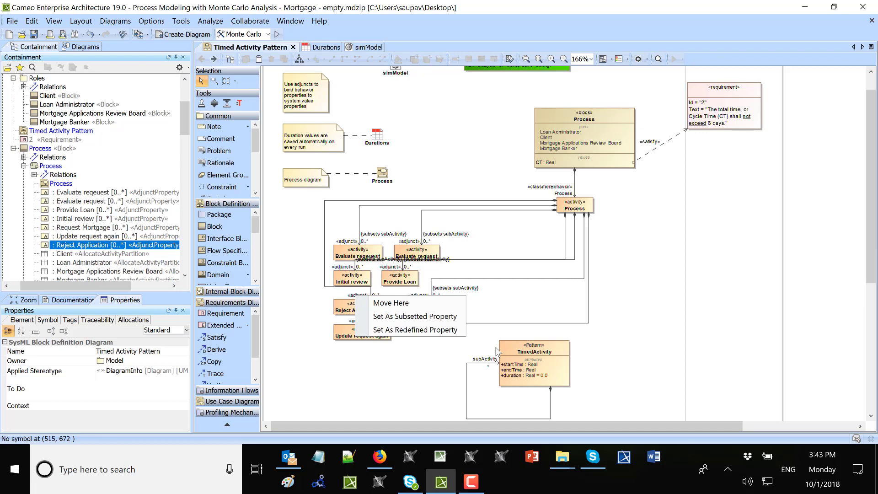
{"action": "left_click", "coordinate": [412, 316]}
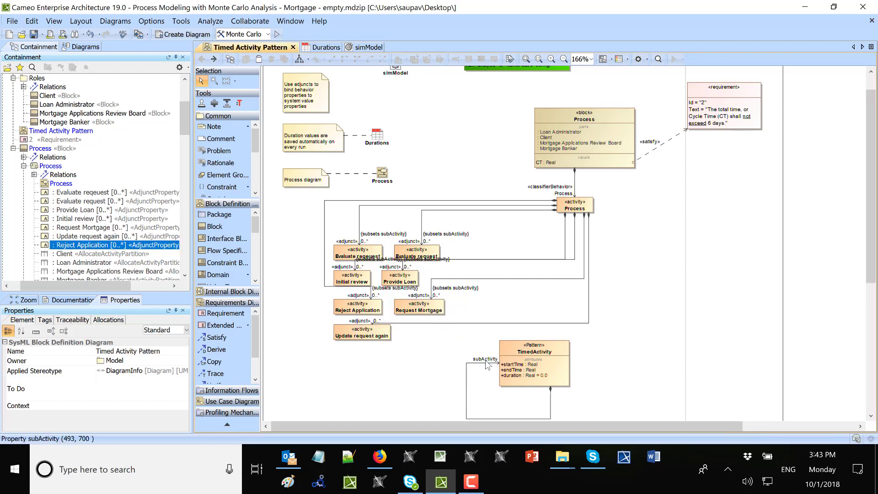
{"action": "left_click", "coordinate": [361, 321]}
{"action": "left_click_drag", "start_coordinate": [361, 320], "coordinate": [364, 319]}
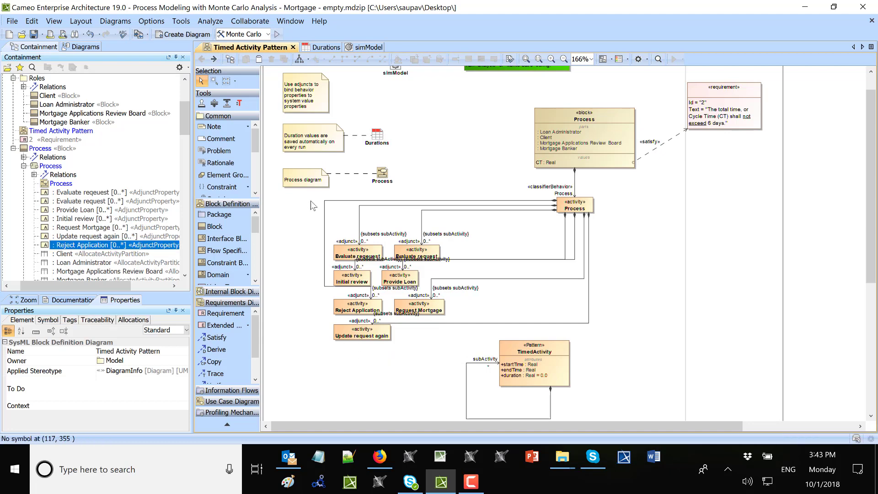
Apply Quick Diagram Layout to the selected activity hierarchy, accepting the selection-only warning
{"action": "left_click_drag", "start_coordinate": [640, 341], "coordinate": [684, 337]}
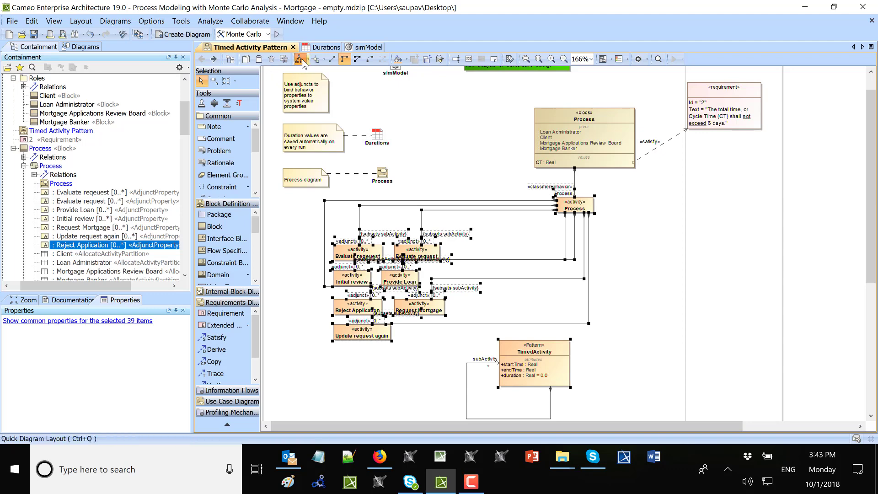
{"action": "left_click", "coordinate": [300, 59]}
{"action": "left_click", "coordinate": [572, 274]}
{"action": "left_click", "coordinate": [405, 267]}
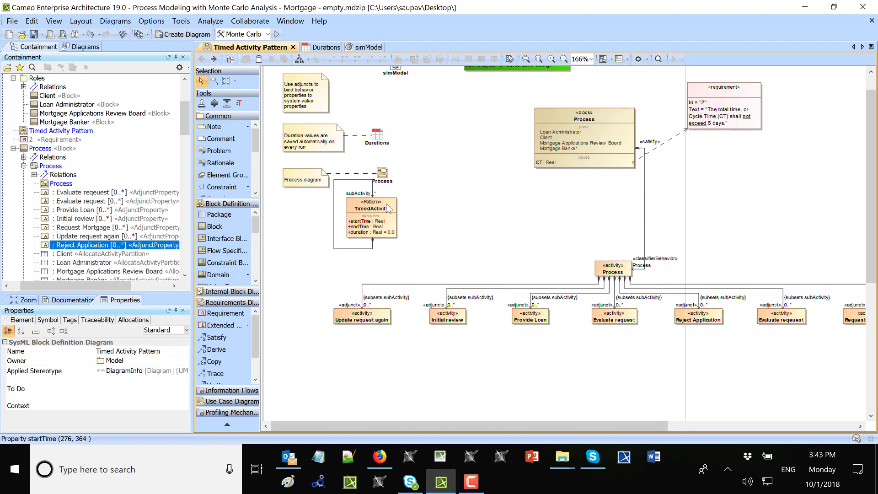
Move TimedActivity beside the Process diagram and straighten the classifierBehavior line vertically
{"action": "left_click_drag", "start_coordinate": [388, 208], "coordinate": [480, 214]}
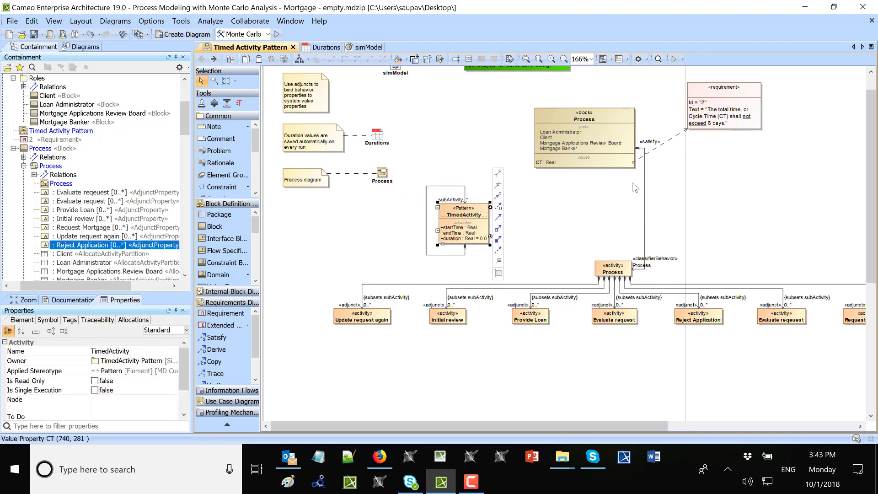
{"action": "left_click_drag", "start_coordinate": [646, 196], "coordinate": [610, 193]}
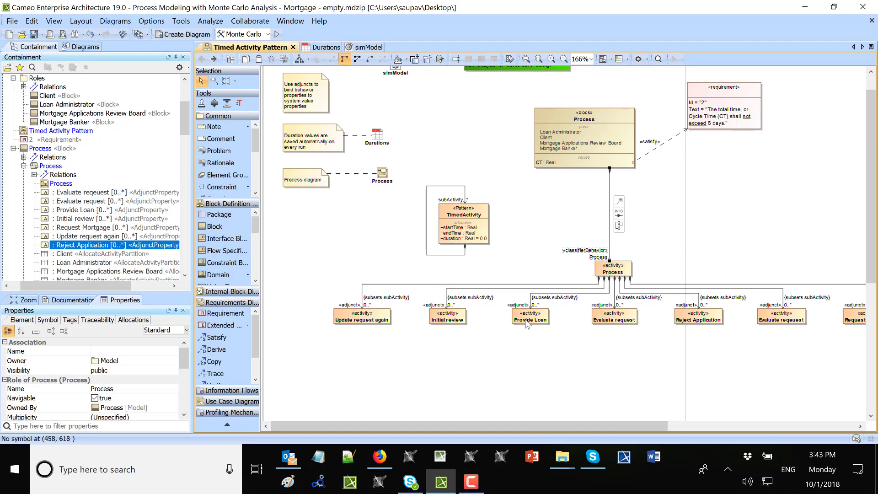
{"action": "left_click_drag", "start_coordinate": [526, 427], "coordinate": [546, 446]}
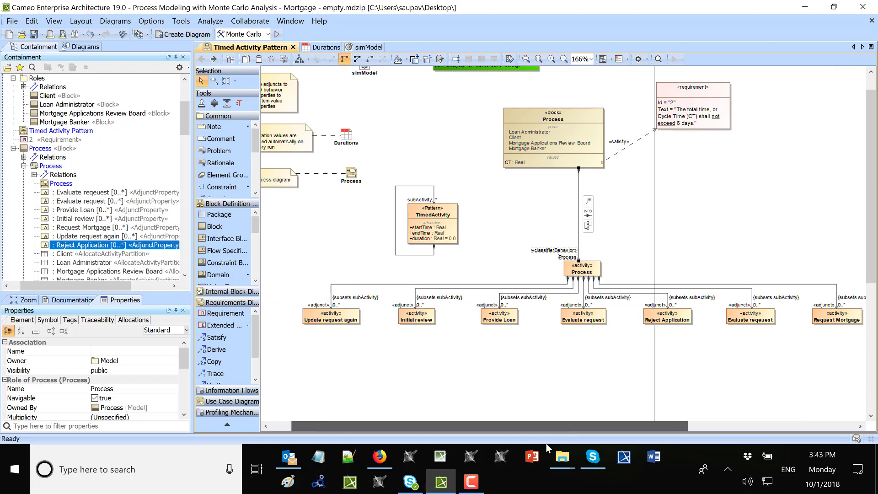
{"action": "left_click_drag", "start_coordinate": [546, 444], "coordinate": [546, 444]}
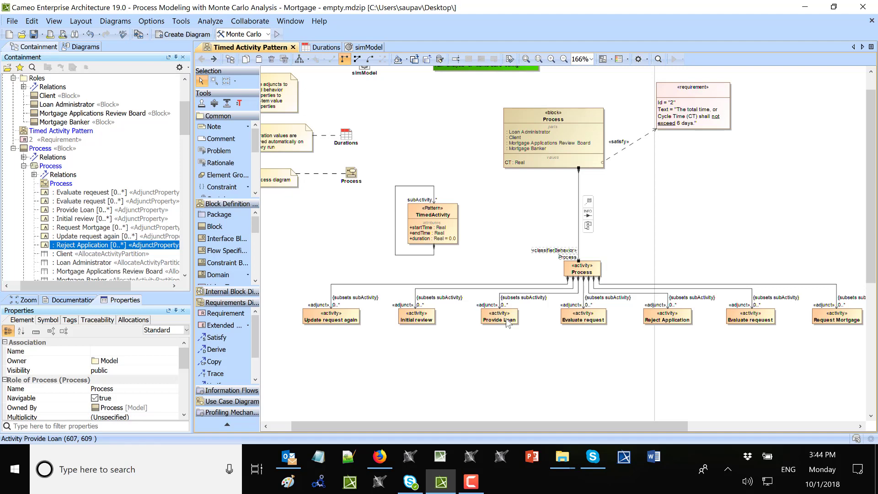
Add value property R of type Real to the Process block
{"action": "right_click", "coordinate": [527, 115]}
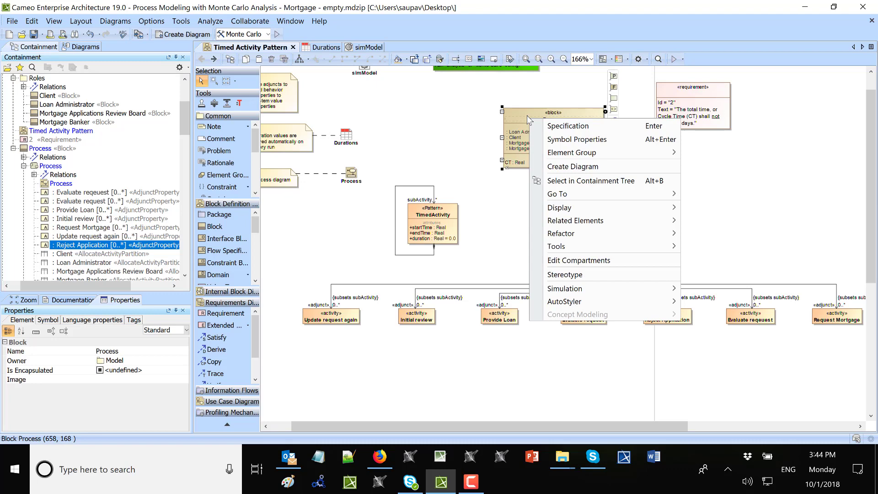
{"action": "key", "text": "Escape"}
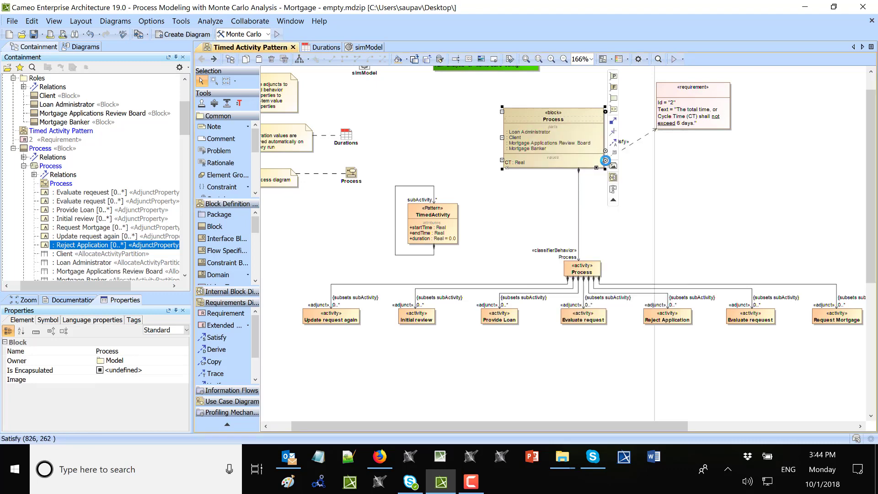
{"action": "left_click", "coordinate": [605, 160]}
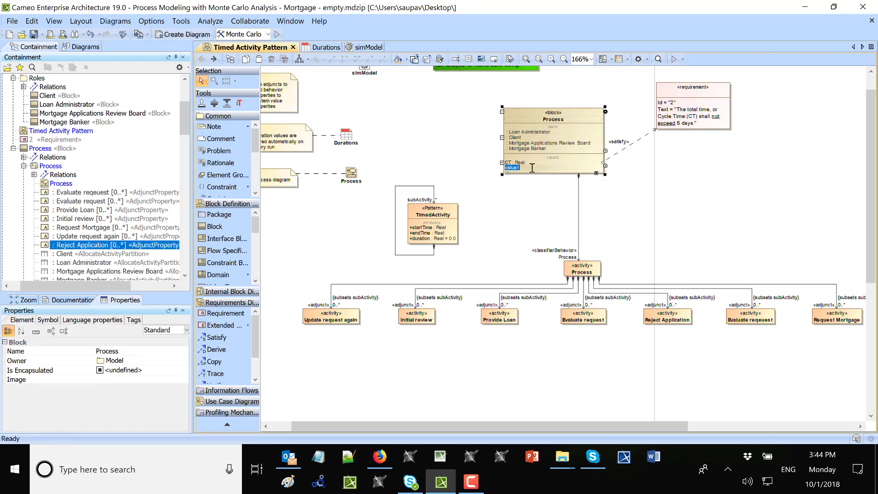
{"action": "type", "text": "R: Rel"}
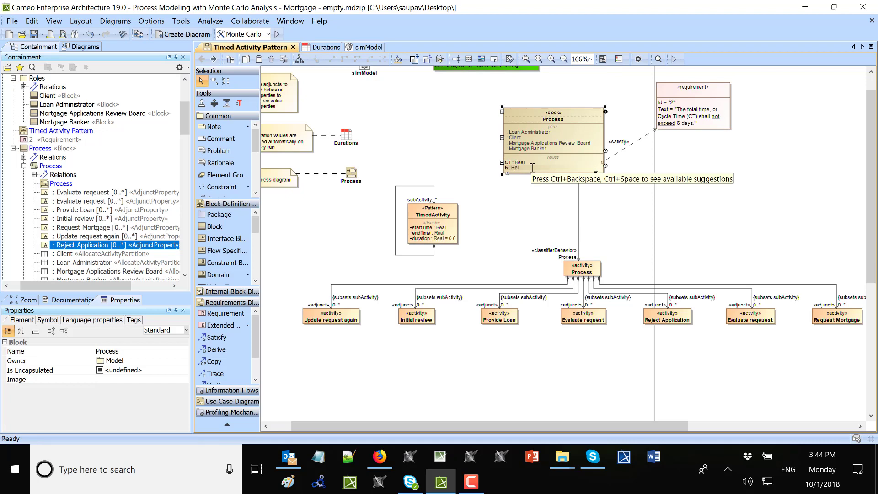
{"action": "key", "text": "ctrl+space"}
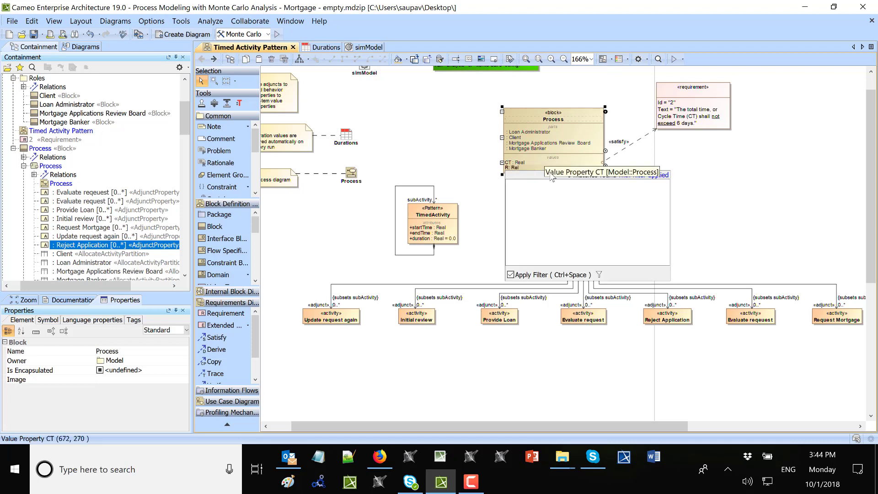
{"action": "type", "text": "l"}
{"action": "double_click", "coordinate": [519, 190]}
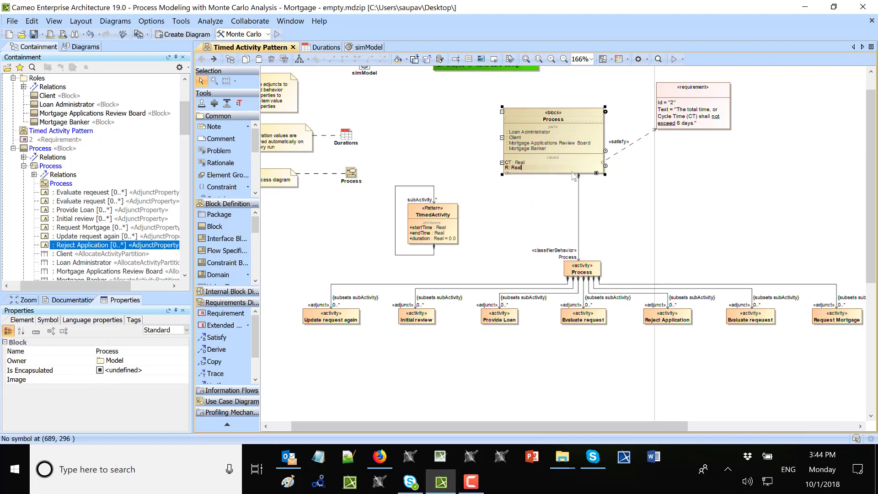
Add value property TT of type Real to the Process block
{"action": "left_click", "coordinate": [602, 163]}
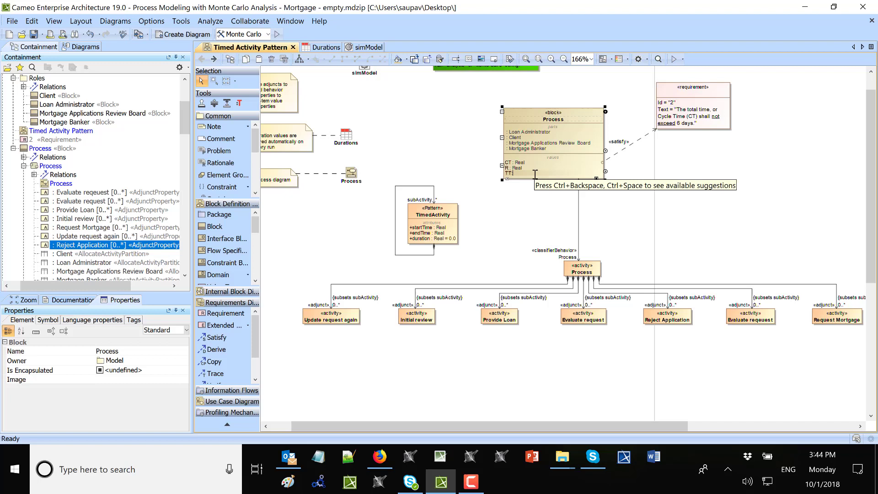
{"action": "type", "text": "TT: real"}
{"action": "key", "text": "ctrl+space"}
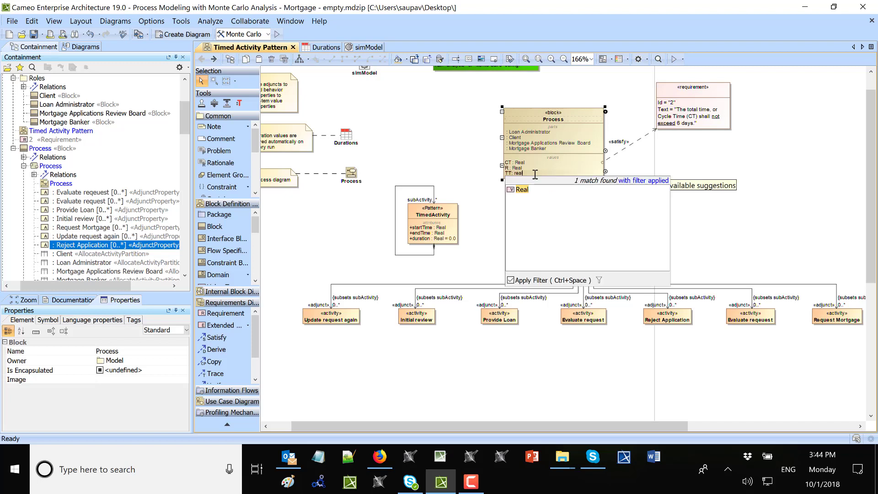
{"action": "key", "text": "Return"}
{"action": "left_click", "coordinate": [504, 209]}
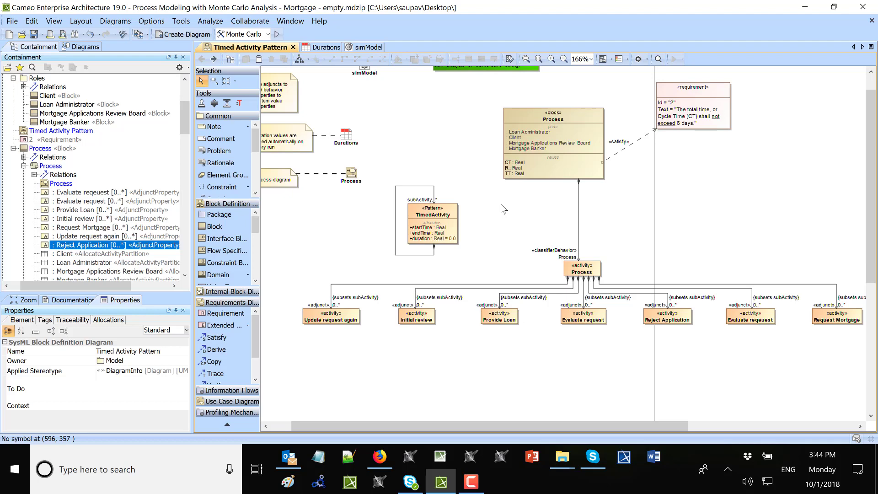
{"action": "mouse_move", "coordinate": [397, 427]}
{"action": "left_mouse_down"}
{"action": "mouse_move", "coordinate": [423, 430]}
{"action": "mouse_move", "coordinate": [402, 432]}
{"action": "left_mouse_up"}
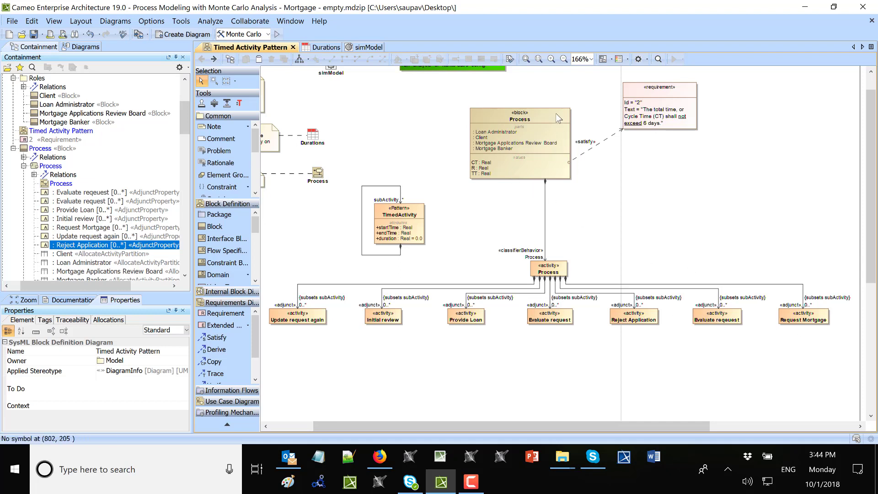
Add value property A1 of type Real to the Process block
{"action": "left_click", "coordinate": [570, 174]}
{"action": "left_click", "coordinate": [571, 172]}
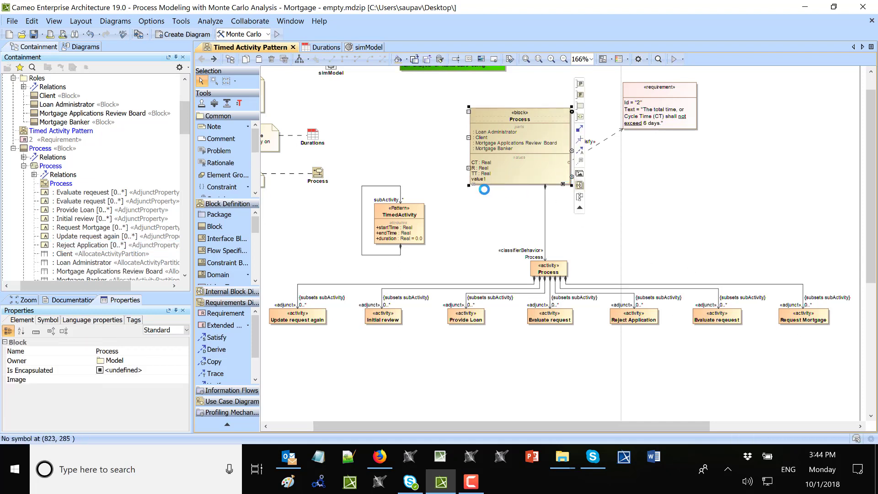
{"action": "type", "text": "A"}
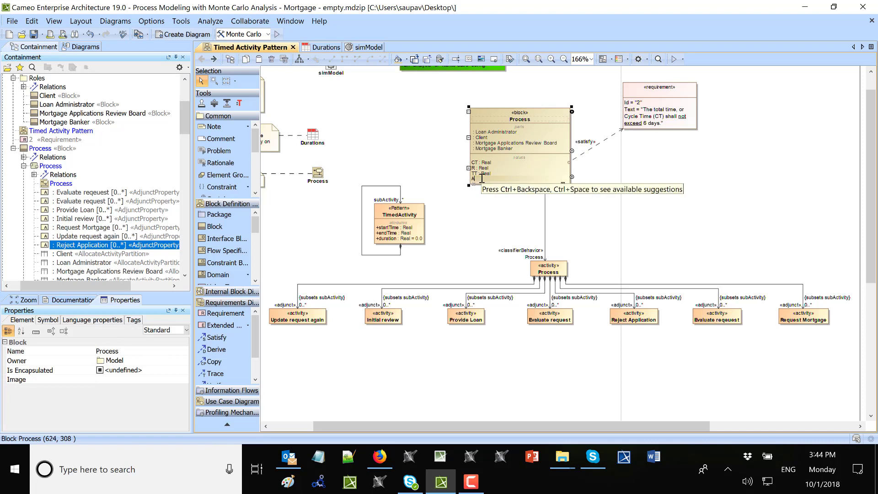
{"action": "type", "text": "1"}
{"action": "key", "text": "Return"}
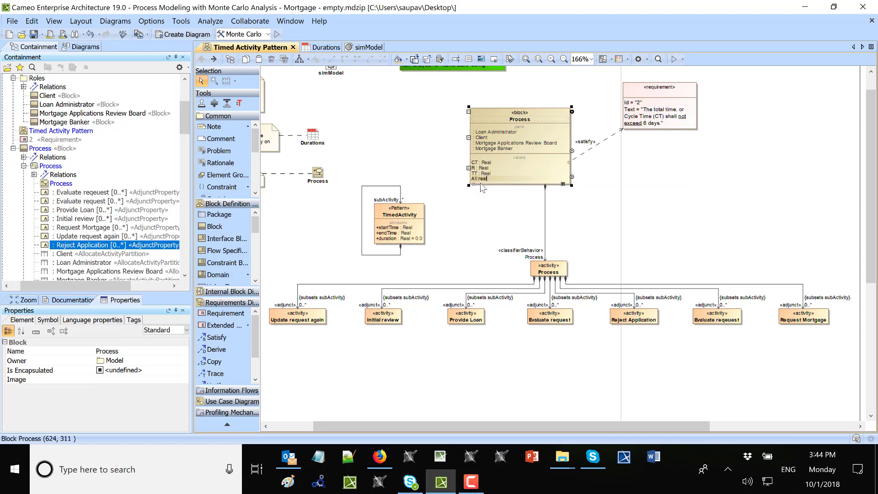
{"action": "key", "text": "ctrl+space"}
{"action": "left_click", "coordinate": [484, 196]}
{"action": "left_click", "coordinate": [483, 179]}
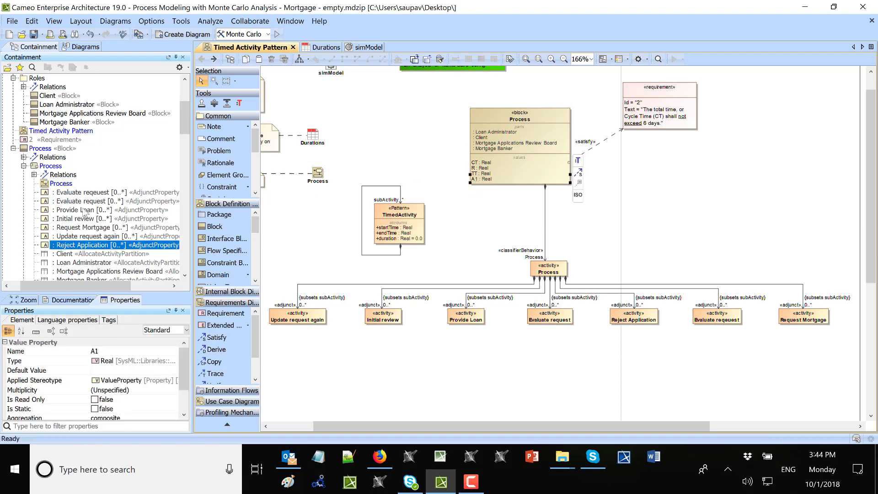
{"action": "scroll", "coordinate": [105, 226], "scroll_direction": "down", "scroll_amount": 2}
{"action": "scroll", "coordinate": [79, 225], "scroll_direction": "down", "scroll_amount": 2}
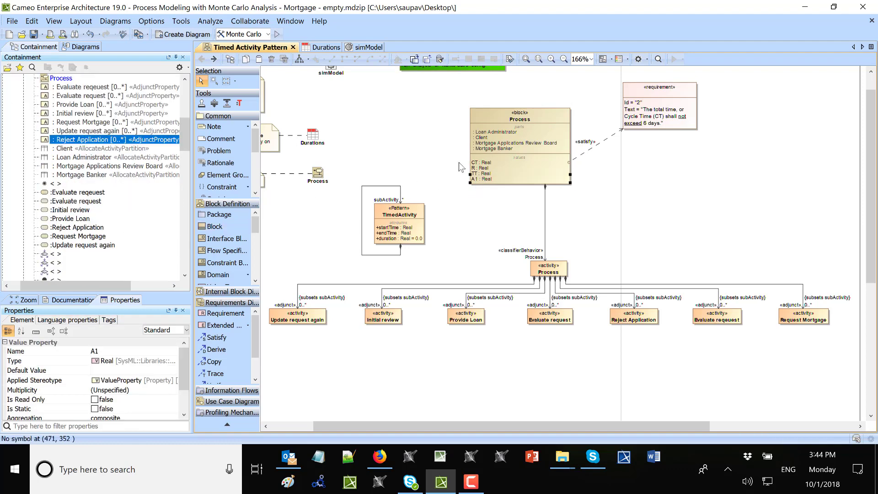
Locate the Process block in the Containment tree and check its A1 value property
{"action": "right_click", "coordinate": [494, 124]}
{"action": "left_click", "coordinate": [545, 186]}
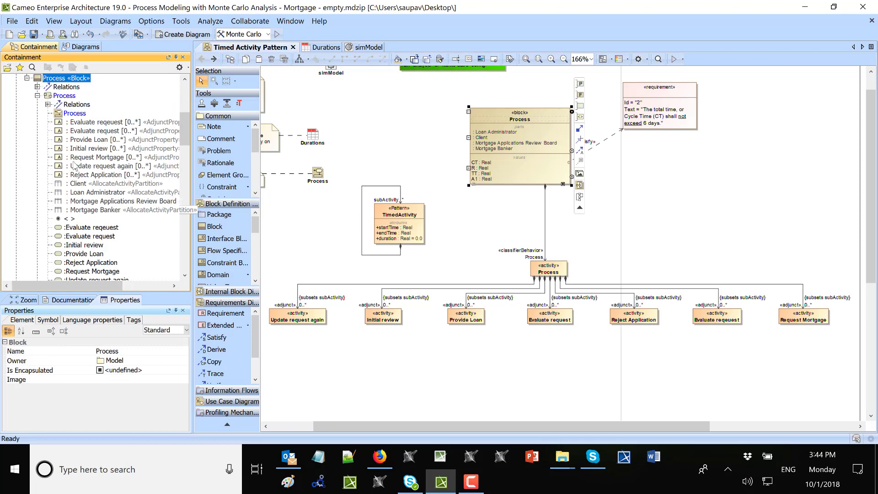
{"action": "scroll", "coordinate": [125, 213], "scroll_direction": "down", "scroll_amount": 3}
{"action": "scroll", "coordinate": [123, 212], "scroll_direction": "down", "scroll_amount": 10}
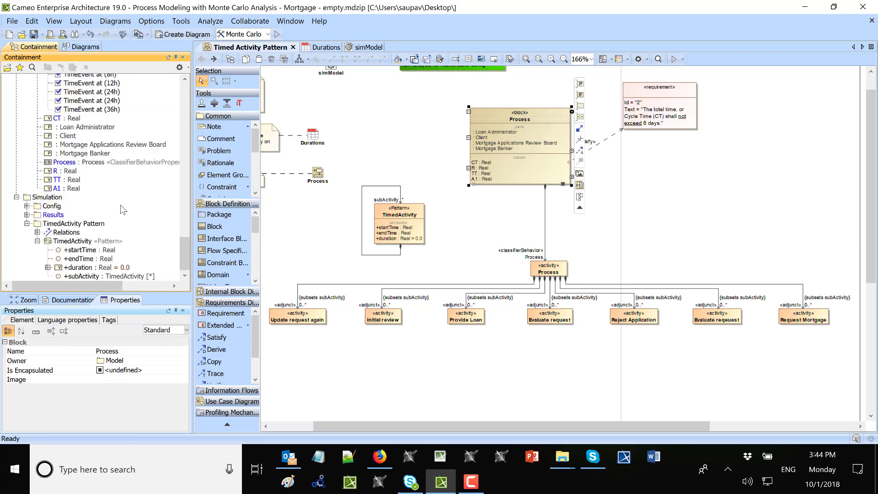
{"action": "left_click", "coordinate": [56, 189]}
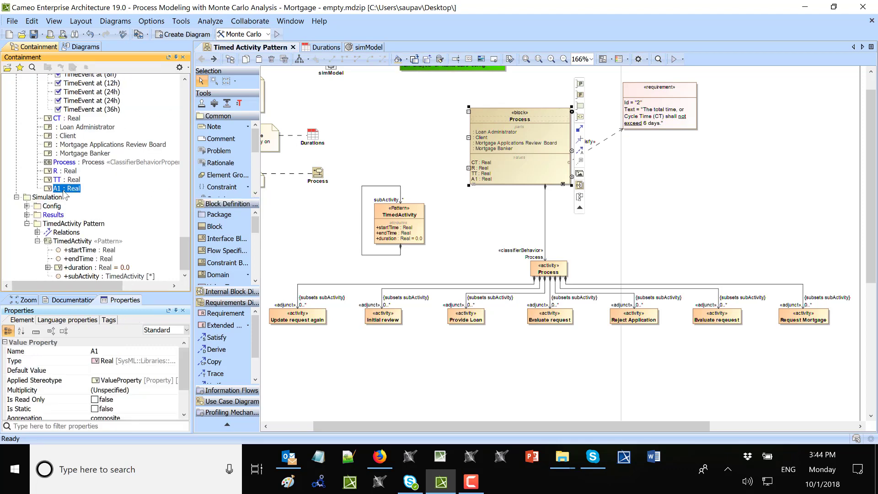
{"action": "left_click_drag", "start_coordinate": [190, 256], "coordinate": [190, 109]}
{"action": "left_click", "coordinate": [38, 217]}
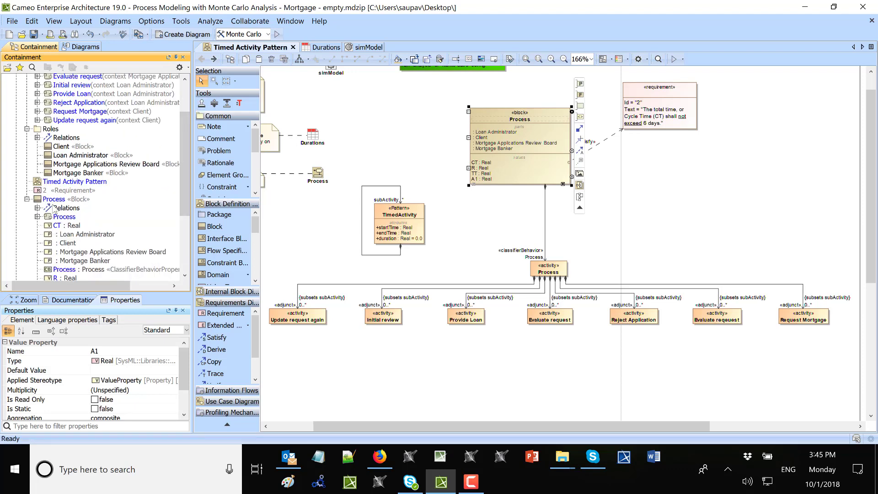
{"action": "left_click", "coordinate": [54, 200]}
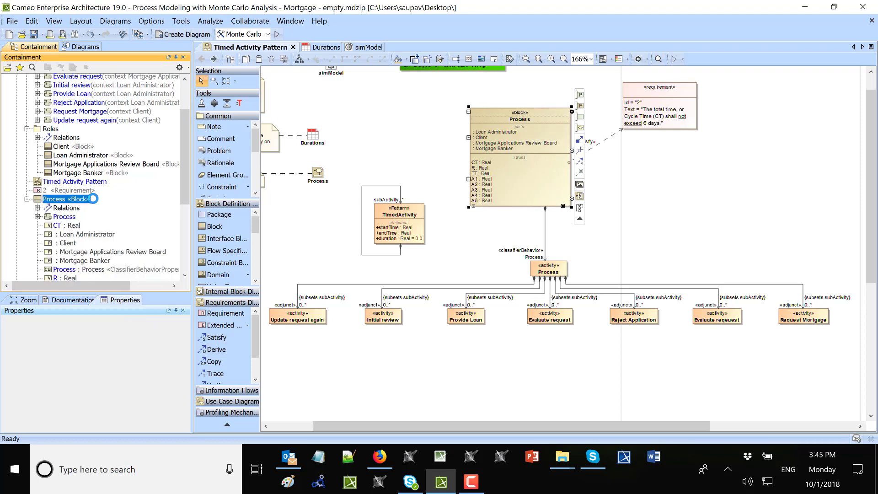
{"action": "left_click", "coordinate": [641, 221]}
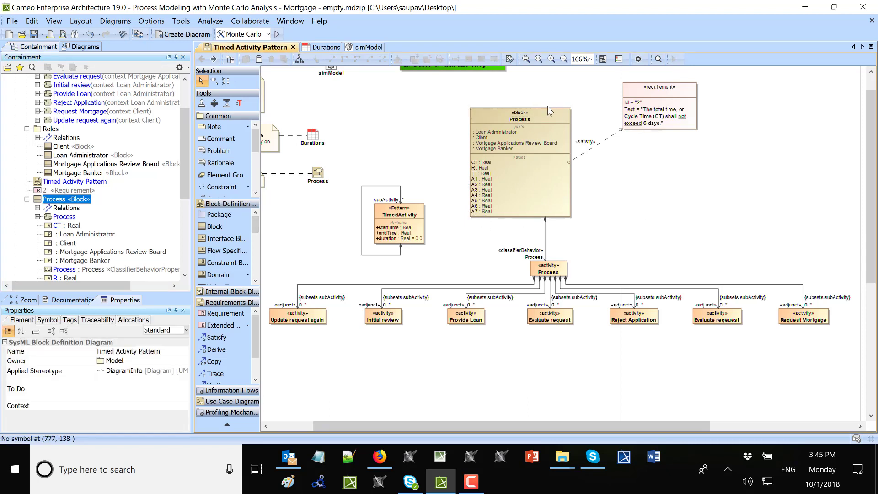
{"action": "left_click", "coordinate": [541, 121]}
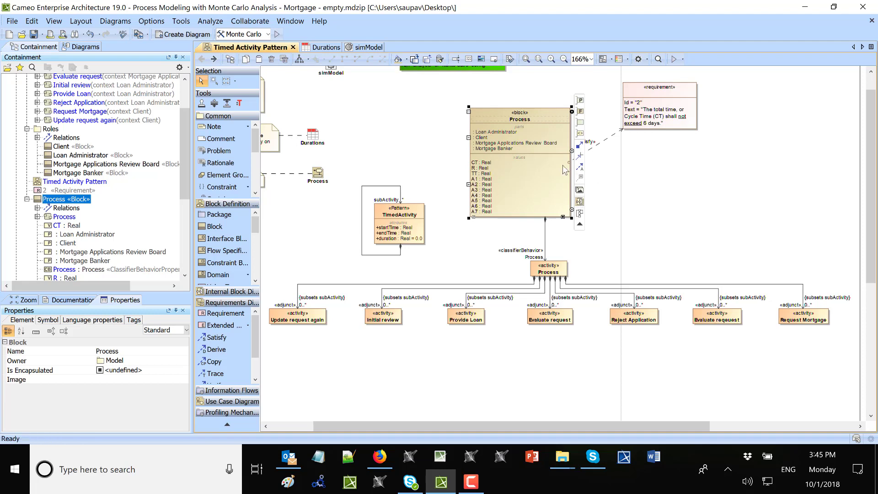
Create a Process parametric diagram displaying value properties A1–A7, CT, R and TT
{"action": "right_click", "coordinate": [543, 121]}
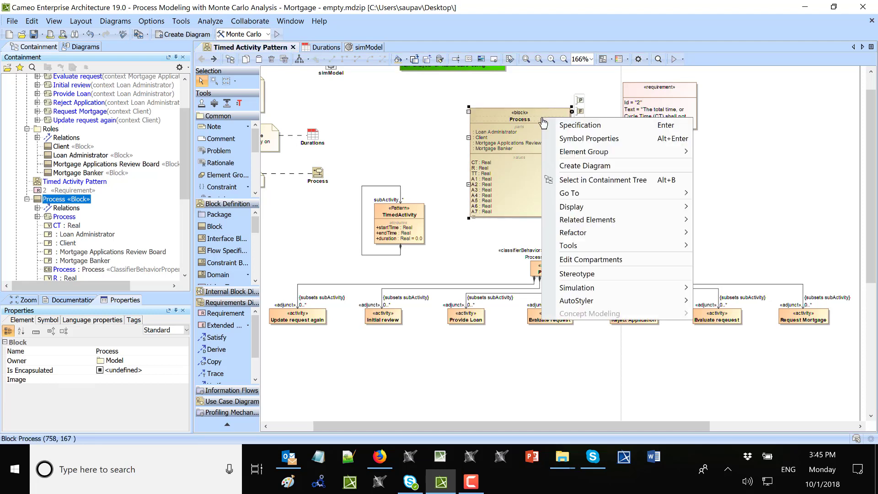
{"action": "left_click", "coordinate": [585, 165]}
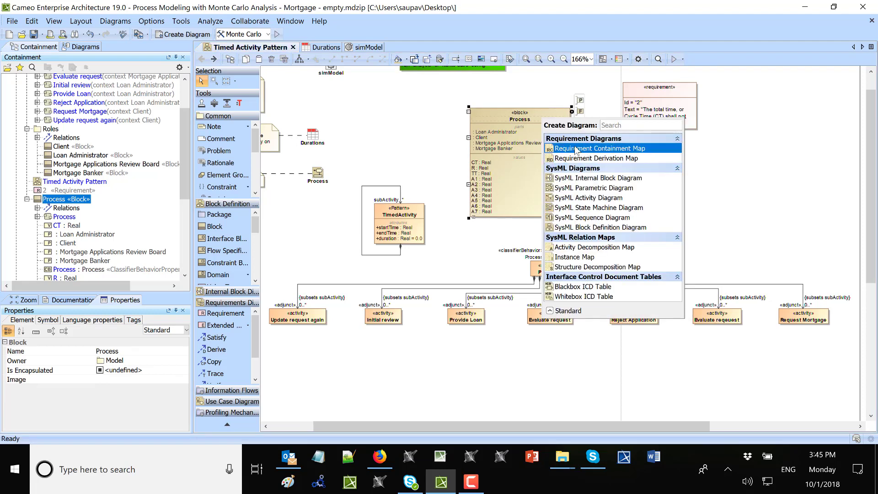
{"action": "left_click", "coordinate": [565, 188]}
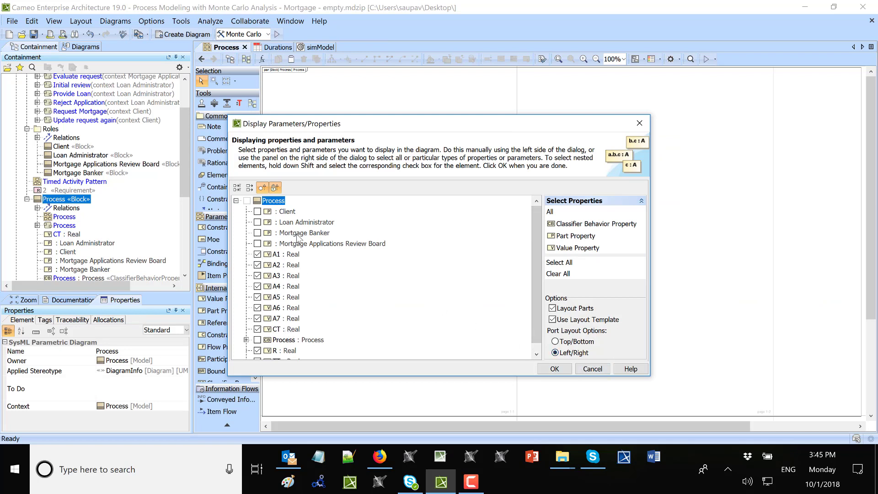
{"action": "scroll", "coordinate": [297, 236], "scroll_direction": "down", "scroll_amount": 1}
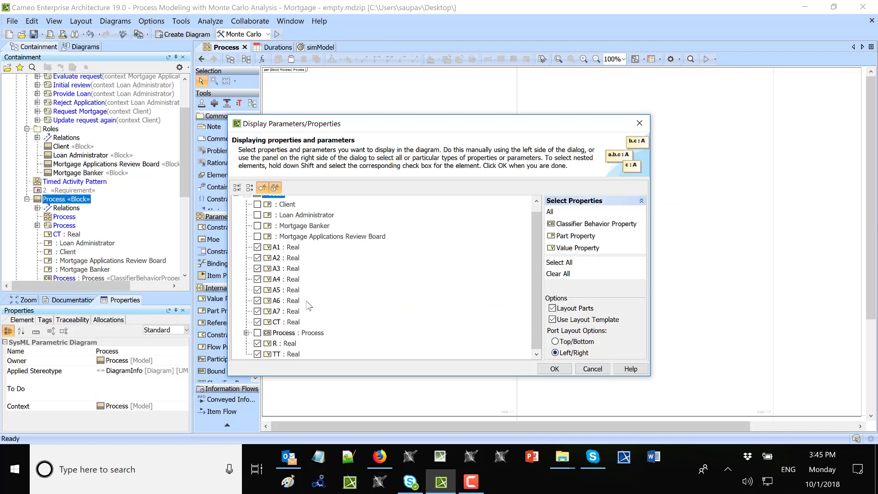
{"action": "left_click", "coordinate": [554, 368]}
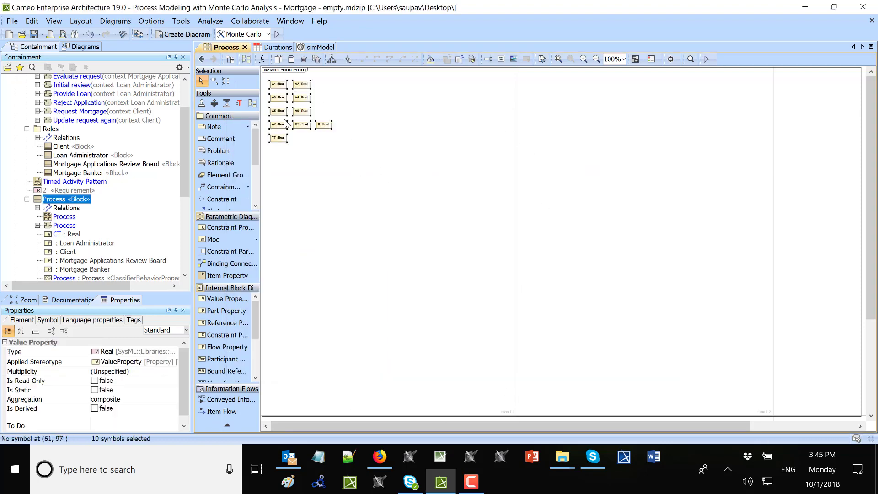
{"action": "scroll", "coordinate": [320, 196], "scroll_direction": "up", "scroll_amount": 4}
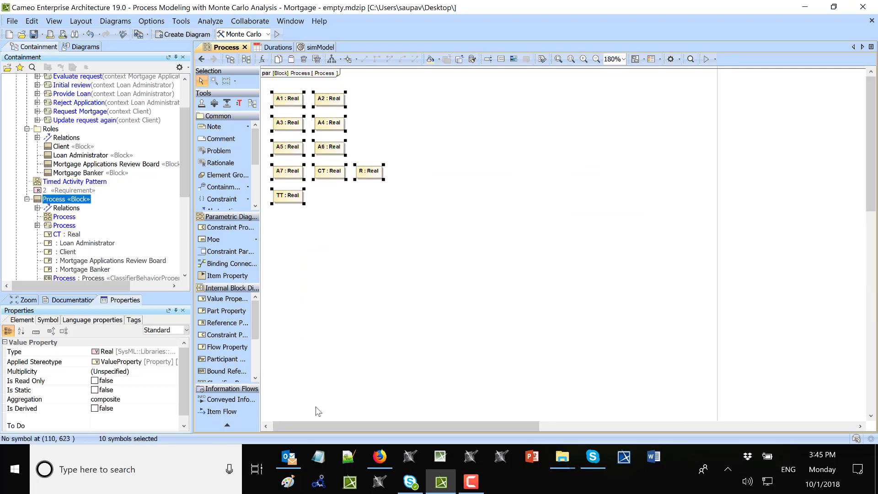
{"action": "left_click_drag", "start_coordinate": [309, 427], "coordinate": [307, 427]}
{"action": "left_click", "coordinate": [283, 230]}
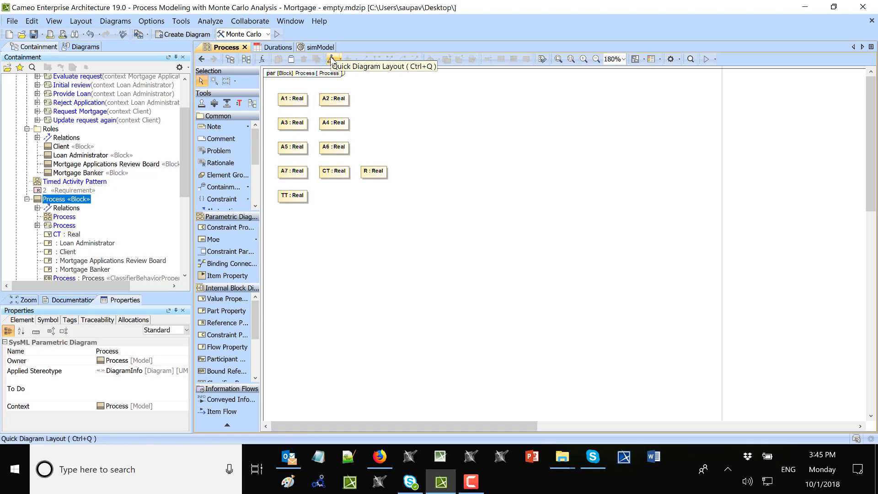
Add a TT=A1+A2+A3+A4+A5+A6+A7 equation block with the wizard, binding A1–A7 and TT
{"action": "left_click", "coordinate": [263, 59]}
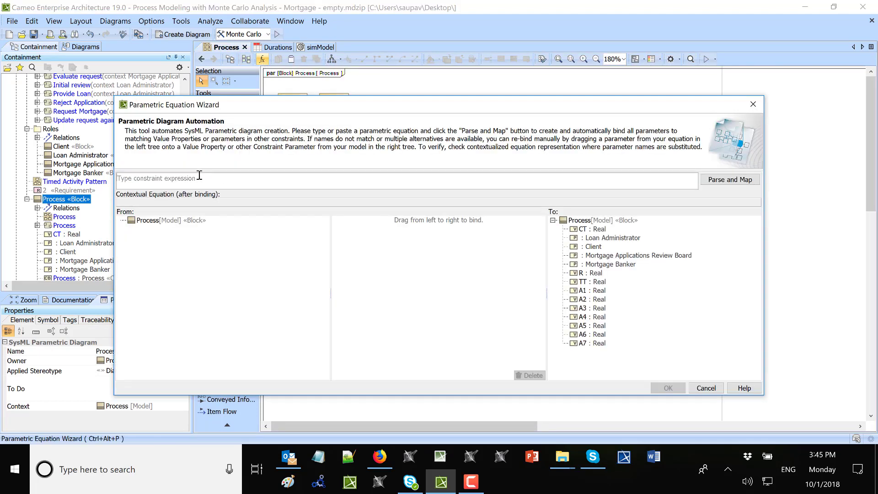
{"action": "left_click", "coordinate": [190, 178]}
{"action": "type", "text": "TT="}
{"action": "left_click", "coordinate": [706, 388]}
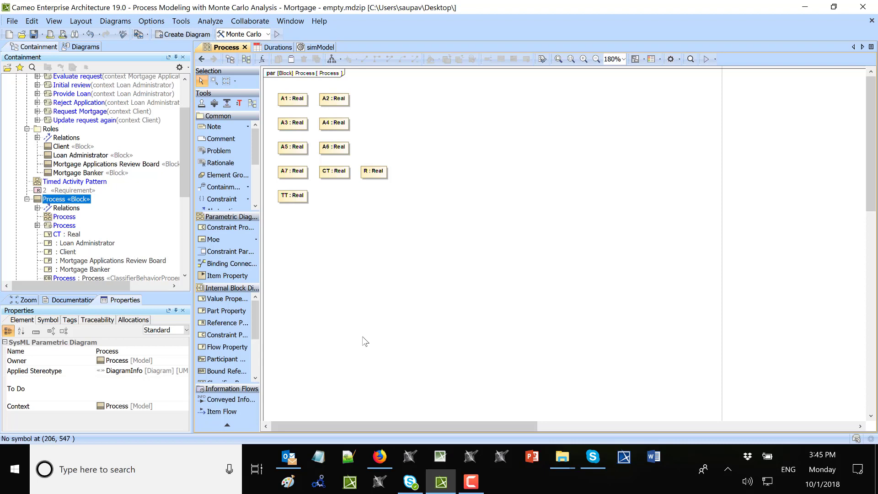
{"action": "left_click", "coordinate": [262, 59]}
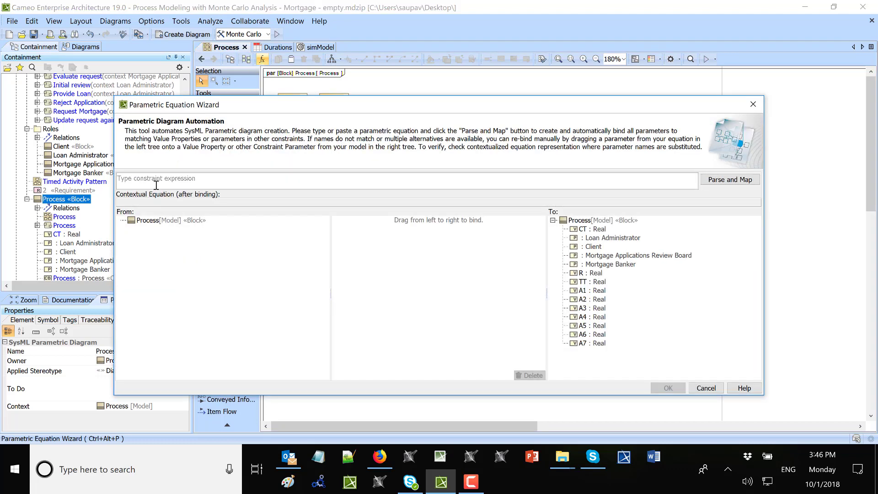
{"action": "type", "text": "TT=A1+A2+A3+A4+A5+A6+A7"}
{"action": "left_click", "coordinate": [738, 181]}
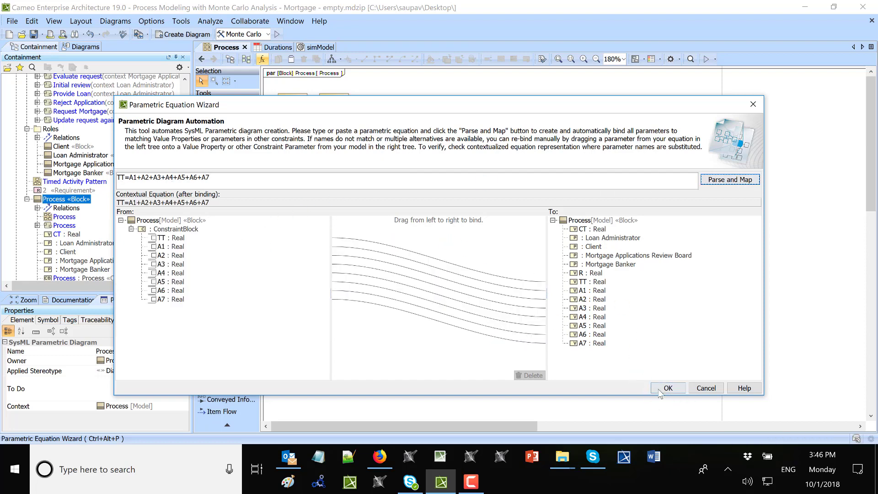
{"action": "left_click", "coordinate": [661, 390]}
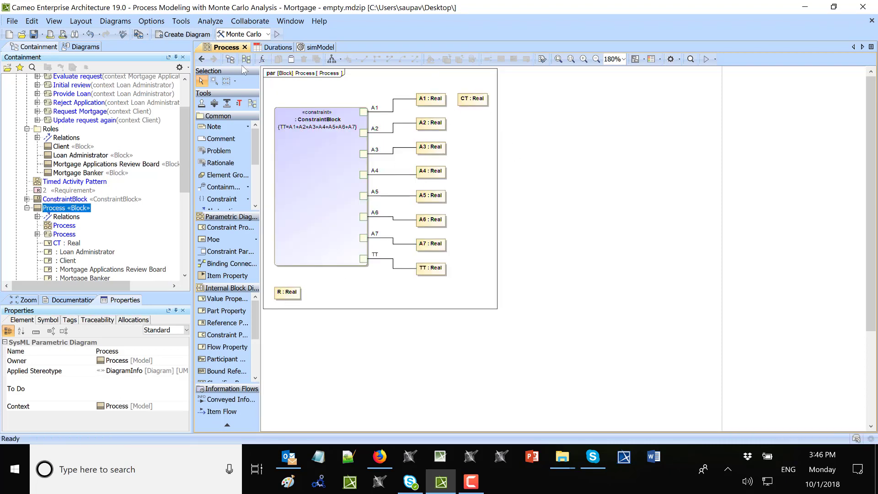
Add ConstraintBlock1 with equation R=TT/CT, bound to the TT, R and CT properties
{"action": "left_click", "coordinate": [262, 59]}
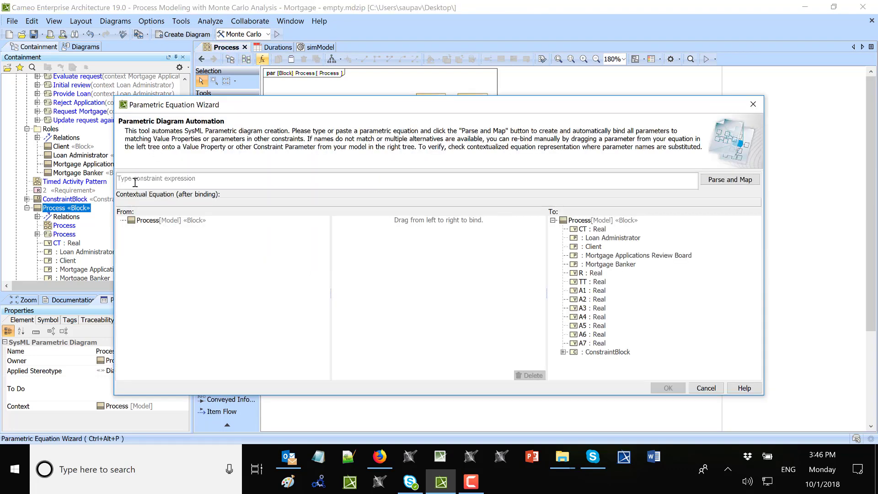
{"action": "type", "text": "R=TT/CT"}
{"action": "left_click", "coordinate": [725, 182]}
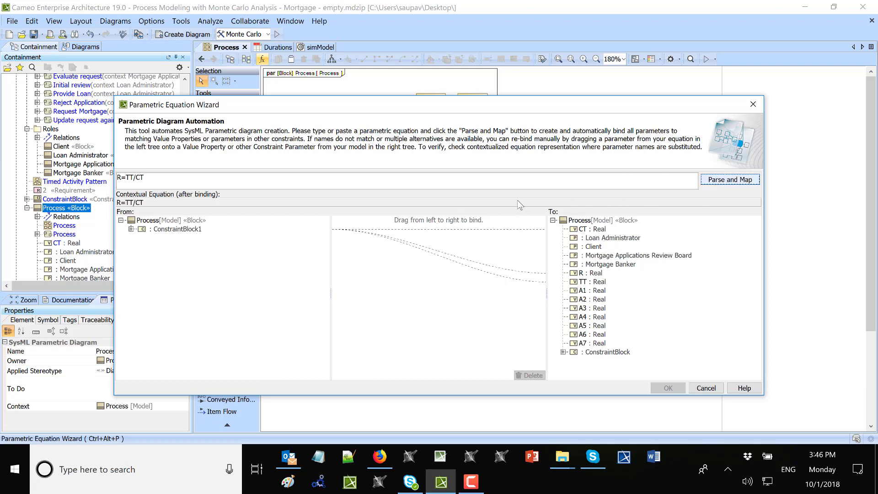
{"action": "left_click", "coordinate": [669, 388]}
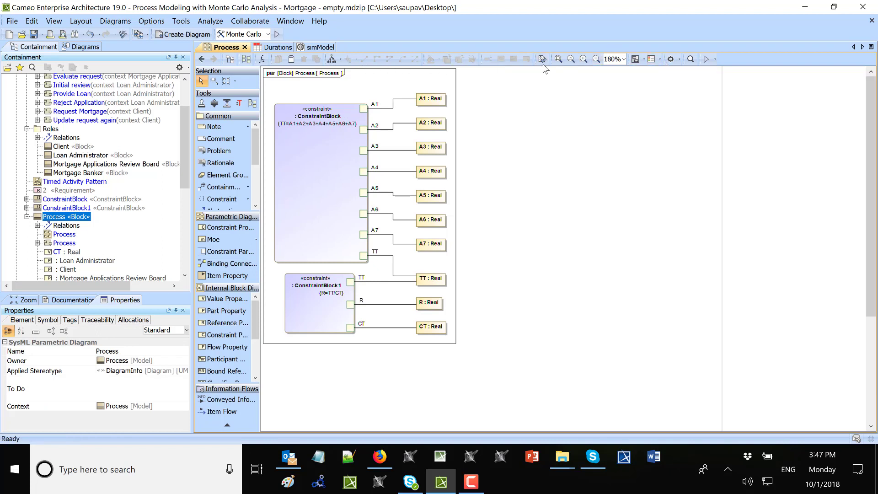
Display the block's part properties (role parts) on the parametric diagram
{"action": "left_click", "coordinate": [635, 59]}
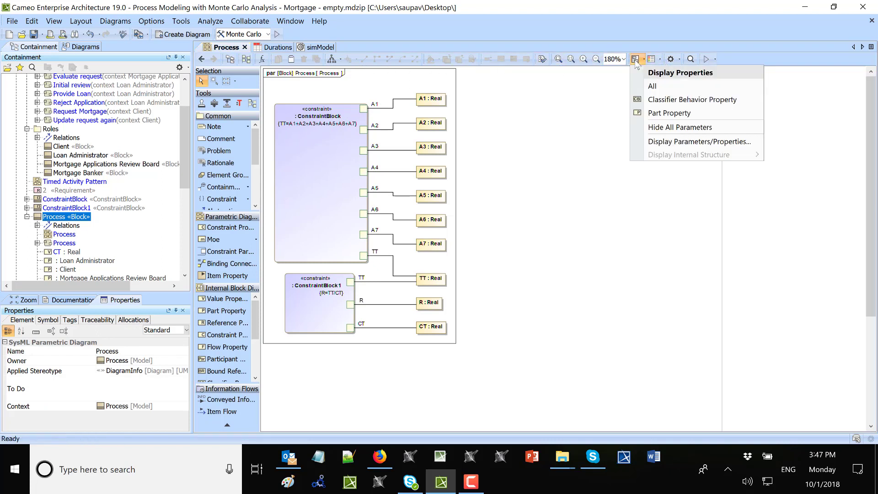
{"action": "left_click", "coordinate": [662, 115]}
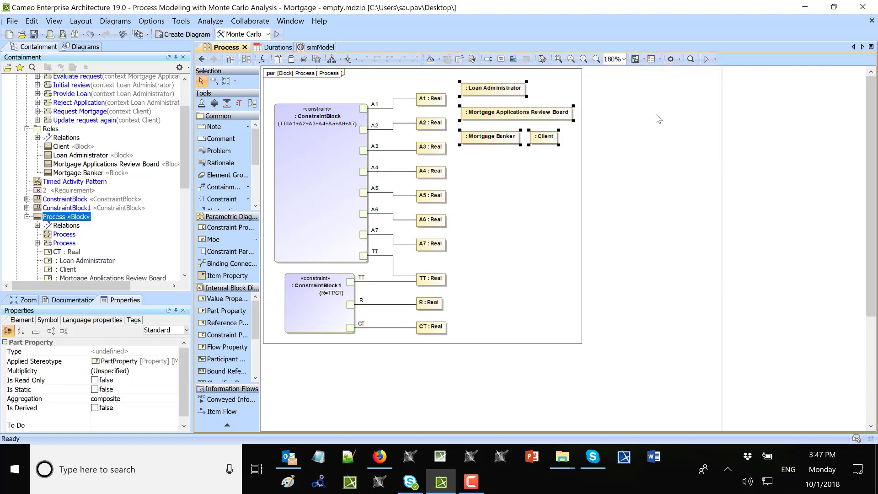
{"action": "left_click", "coordinate": [544, 89]}
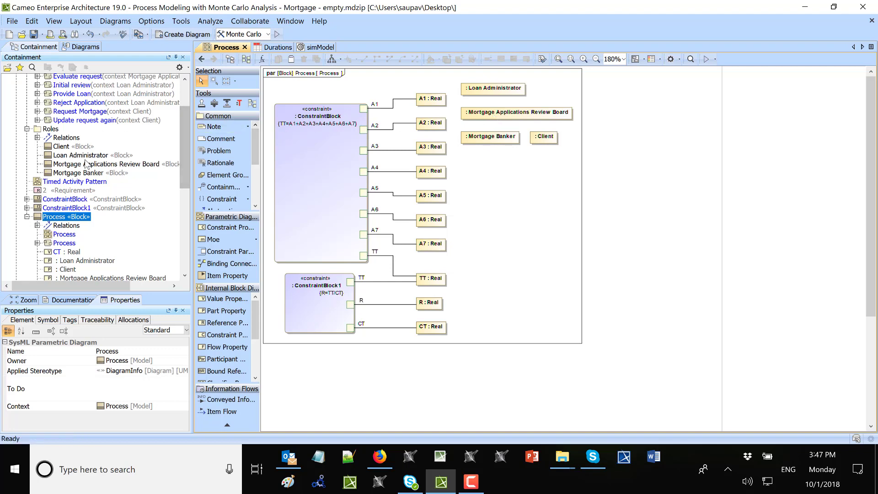
{"action": "scroll", "coordinate": [86, 165], "scroll_direction": "down", "scroll_amount": 1}
{"action": "scroll", "coordinate": [86, 164], "scroll_direction": "down", "scroll_amount": 1}
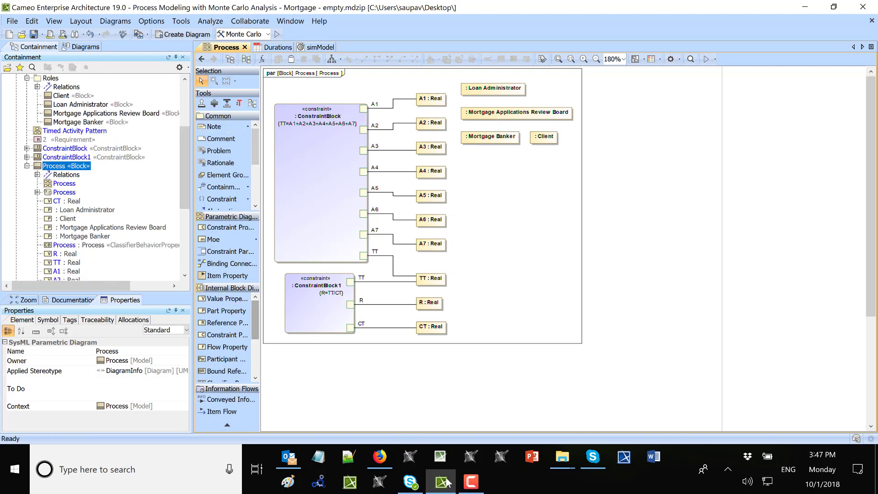
{"action": "left_click", "coordinate": [471, 481]}
{"action": "left_click", "coordinate": [777, 275]}
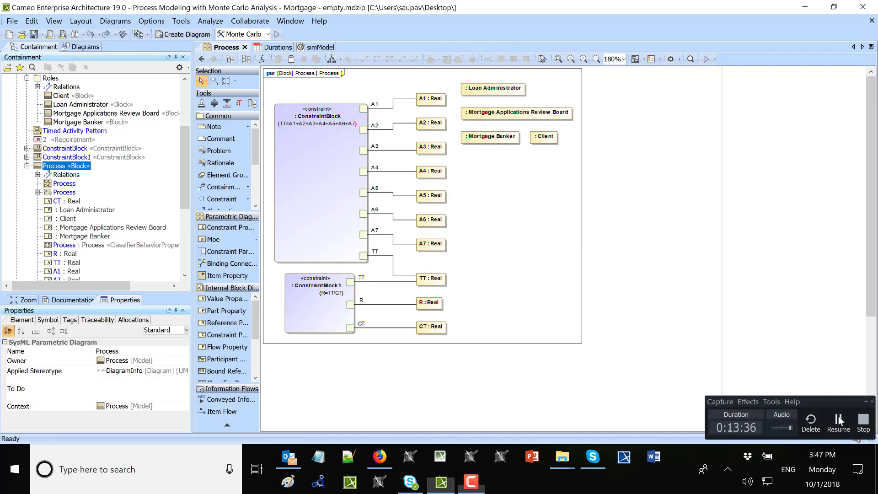
Show Process's classifier behavior, its adjunct activities and their duration value properties
{"action": "left_click", "coordinate": [636, 63]}
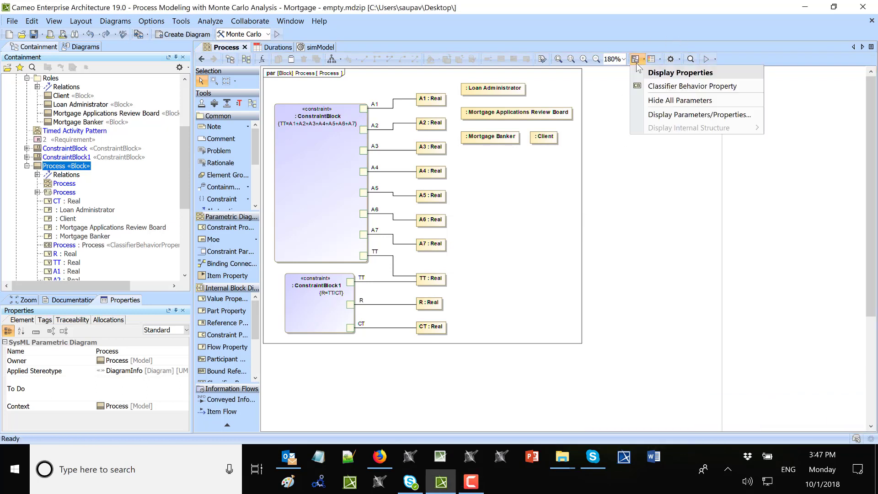
{"action": "left_click", "coordinate": [663, 87]}
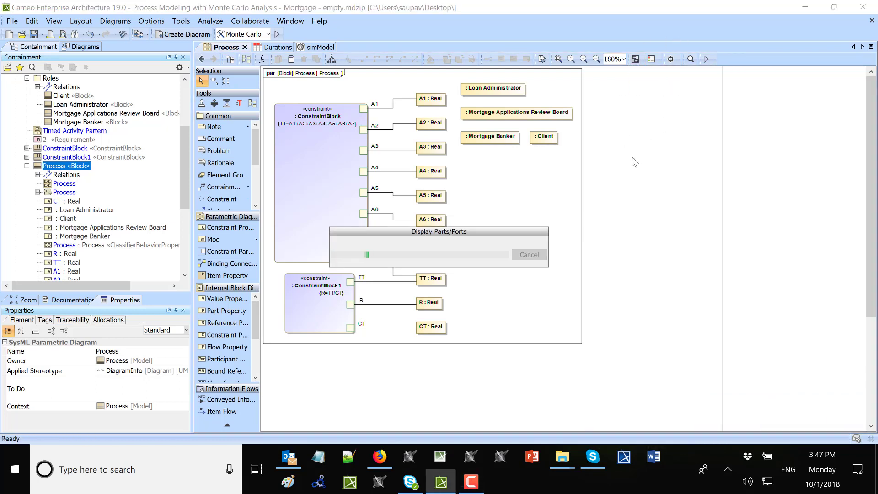
{"action": "left_click", "coordinate": [642, 61]}
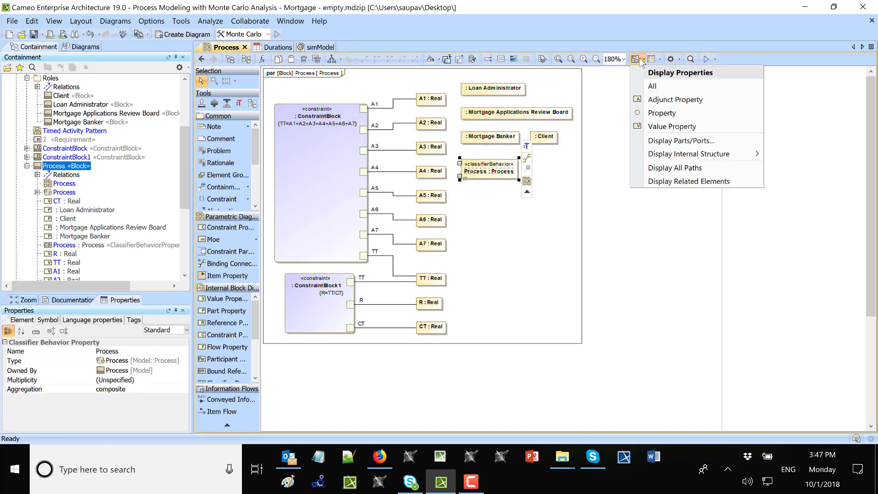
{"action": "left_click", "coordinate": [668, 100]}
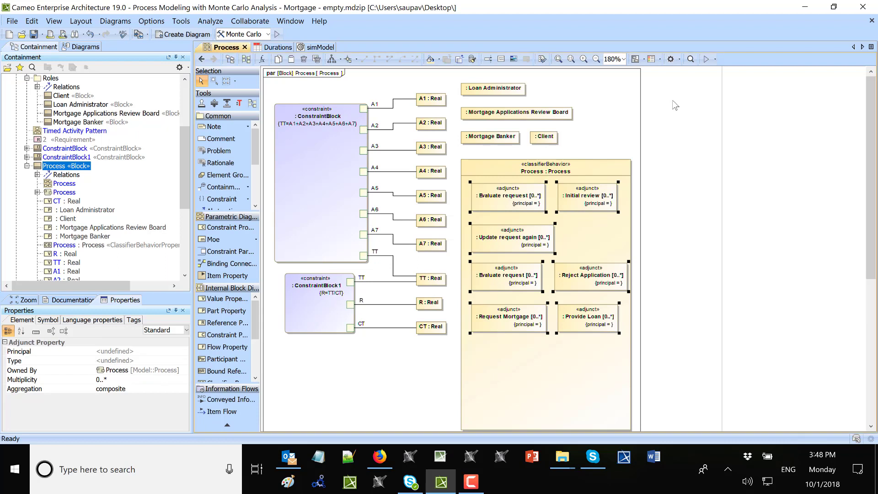
{"action": "left_click", "coordinate": [643, 59]}
{"action": "left_click", "coordinate": [680, 114]}
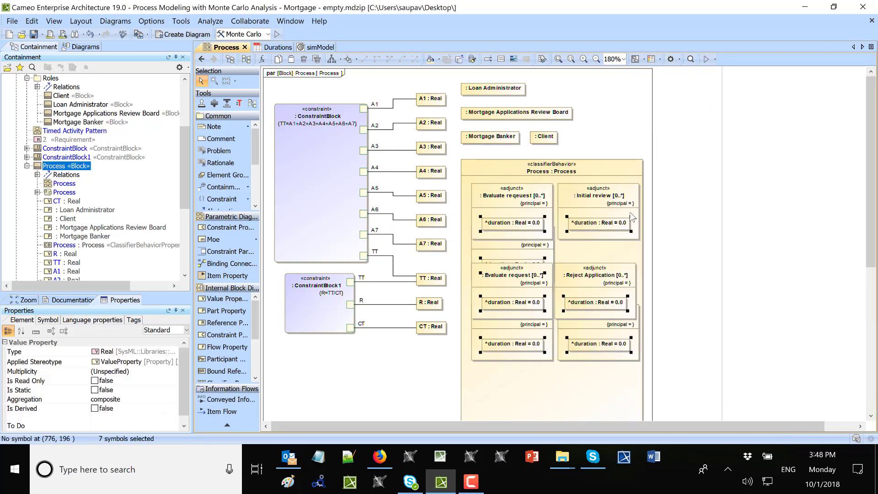
Rearrange the Reject Application, Evaluate request and Update request again parts inside Process
{"action": "scroll", "coordinate": [643, 209], "scroll_direction": "down", "scroll_amount": 3}
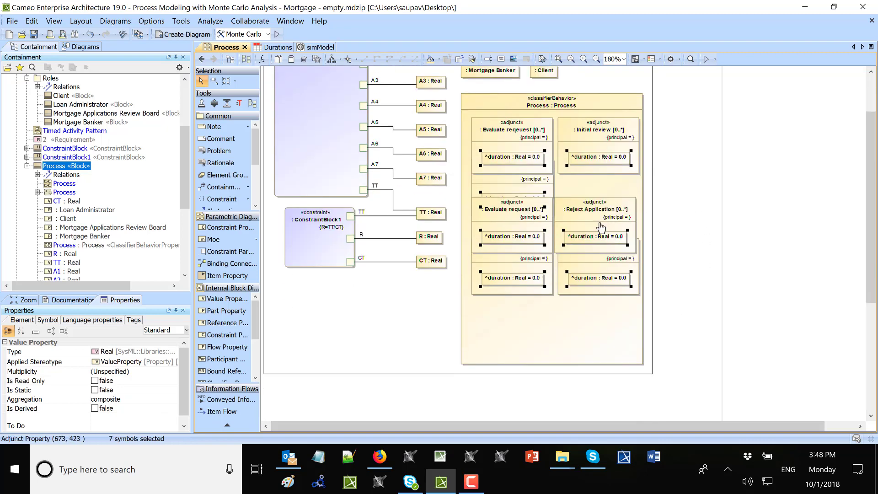
{"action": "left_click_drag", "start_coordinate": [576, 219], "coordinate": [598, 318]}
{"action": "left_click_drag", "start_coordinate": [537, 212], "coordinate": [530, 317]}
{"action": "left_click", "coordinate": [670, 242]}
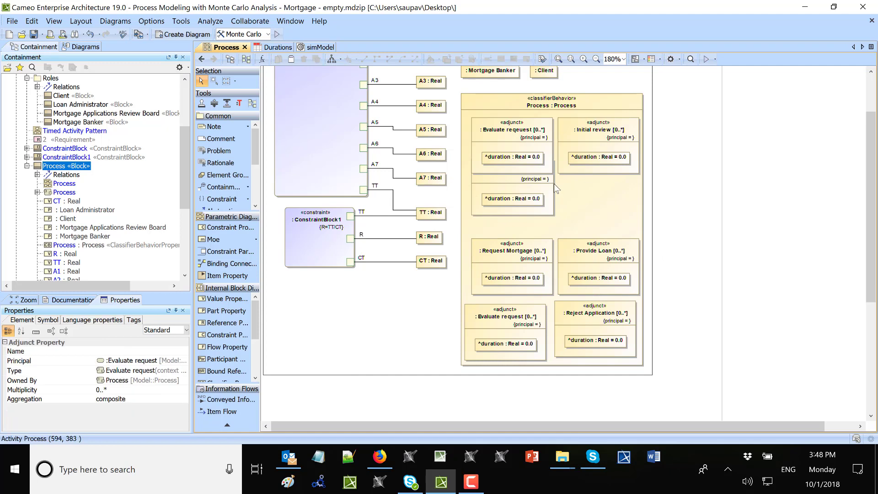
{"action": "left_click_drag", "start_coordinate": [555, 184], "coordinate": [706, 188]}
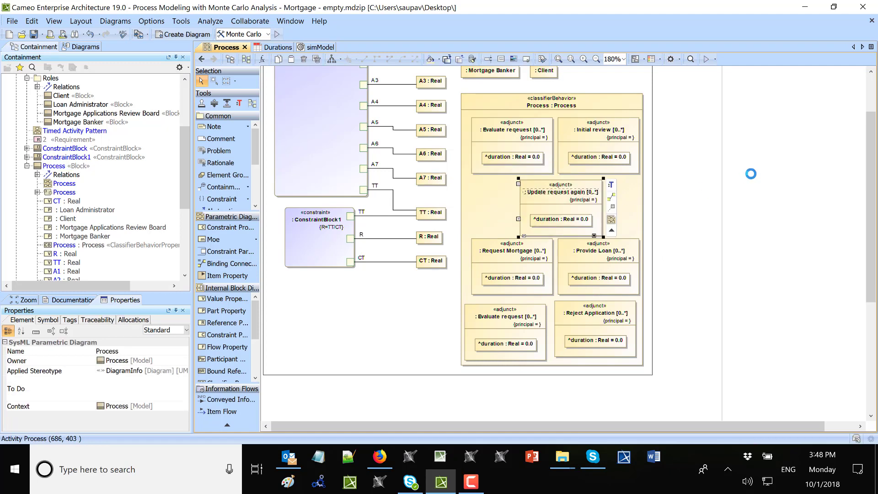
{"action": "left_click", "coordinate": [670, 198]}
{"action": "scroll", "coordinate": [670, 197], "scroll_direction": "up", "scroll_amount": 3}
Bind A1, A2 and A3 to the Evaluate request, Initial review and Update request again durations
{"action": "left_click", "coordinate": [442, 102]}
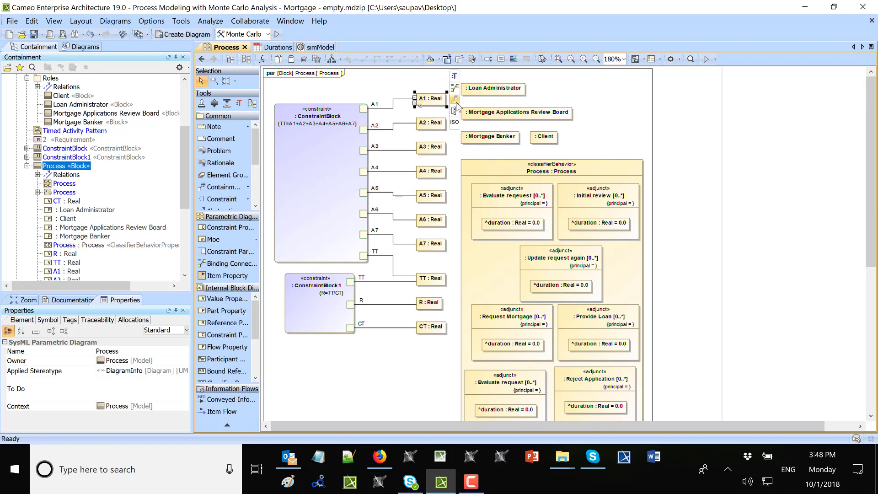
{"action": "left_click_drag", "start_coordinate": [456, 95], "coordinate": [497, 227]}
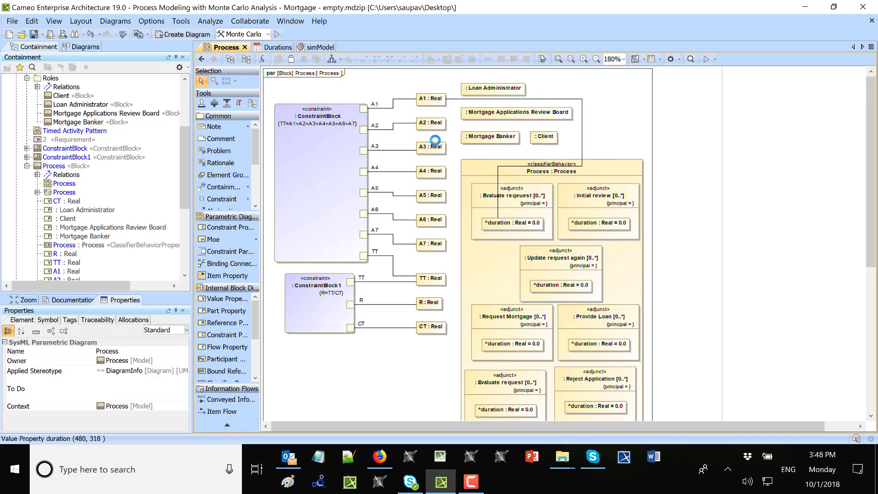
{"action": "left_click", "coordinate": [430, 123]}
{"action": "left_click_drag", "start_coordinate": [495, 129], "coordinate": [594, 222]}
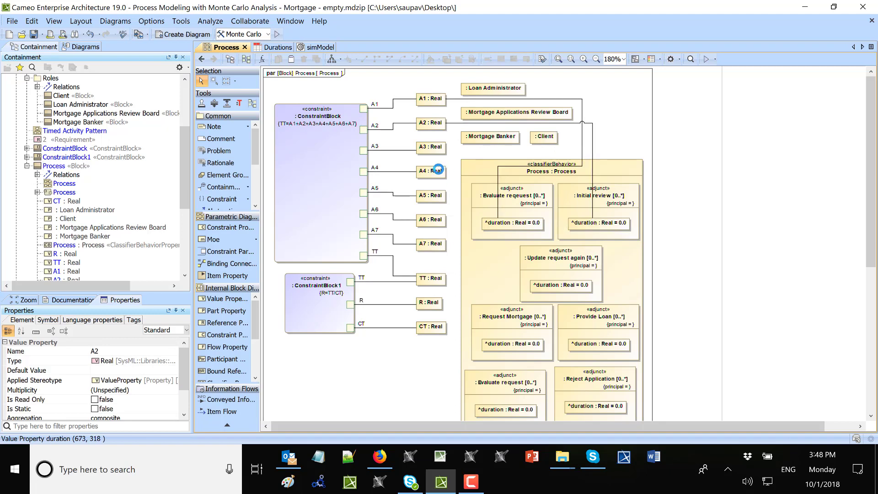
{"action": "left_click", "coordinate": [430, 147]}
{"action": "left_click_drag", "start_coordinate": [455, 146], "coordinate": [558, 286]}
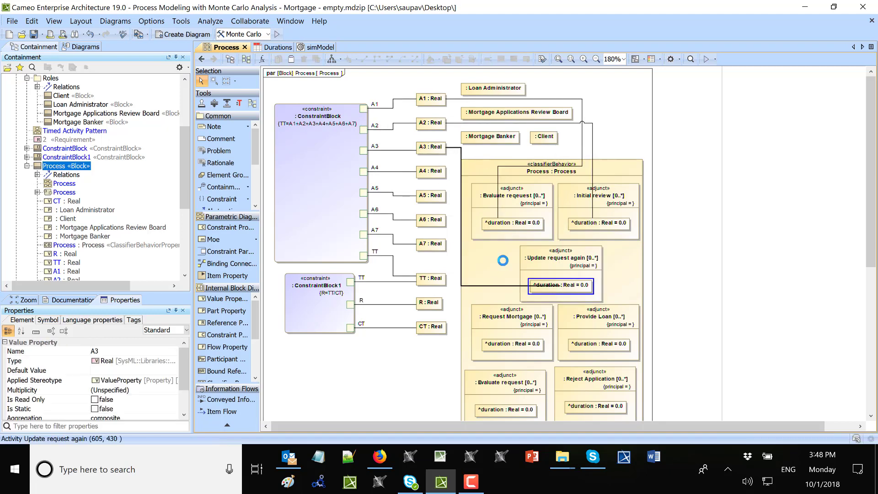
Bind A4–A7 to the Request Mortgage, Provide Loan, Evaluate request and Reject Application durations
{"action": "left_click", "coordinate": [442, 175]}
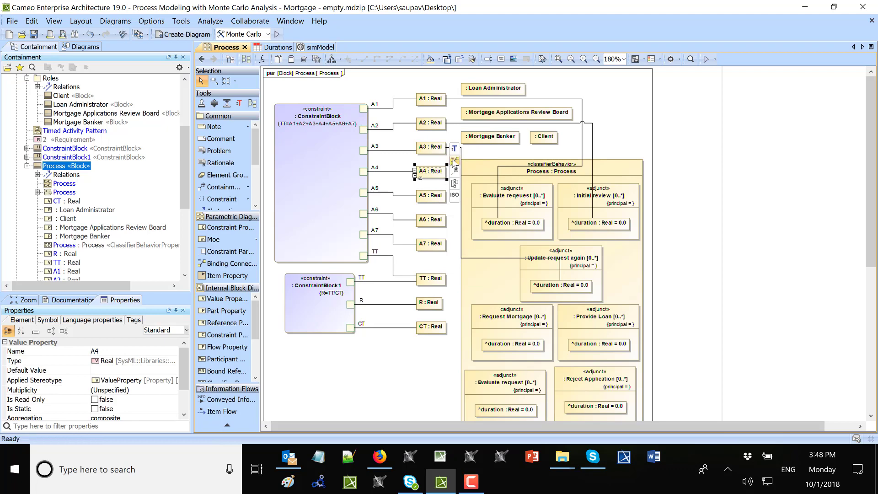
{"action": "left_click_drag", "start_coordinate": [510, 322], "coordinate": [512, 343]}
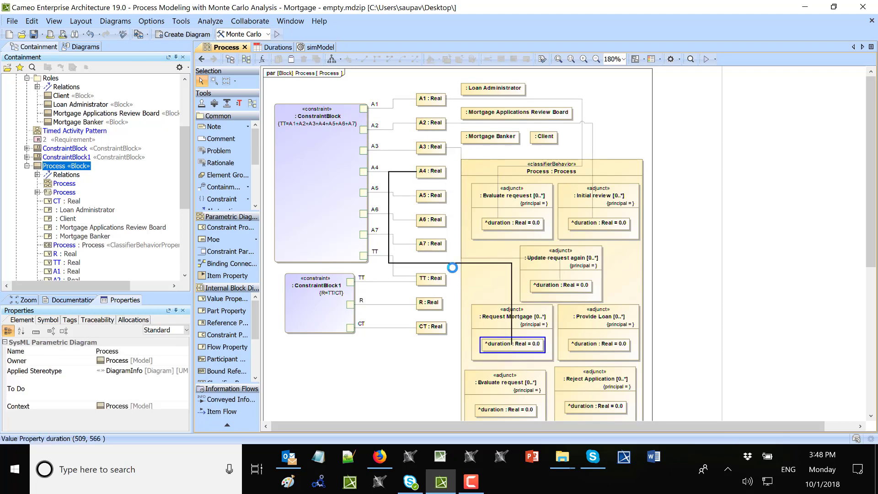
{"action": "left_click", "coordinate": [434, 200]}
{"action": "left_click_drag", "start_coordinate": [455, 188], "coordinate": [602, 346]}
{"action": "left_click", "coordinate": [431, 220]}
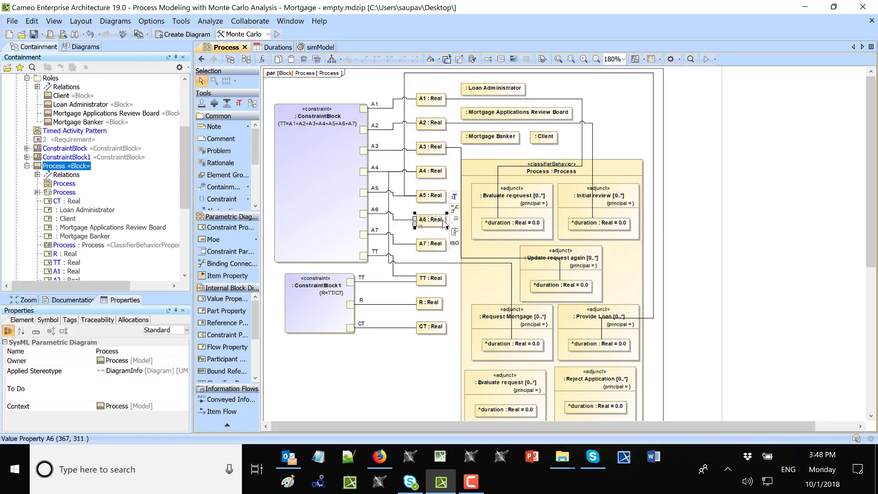
{"action": "left_click_drag", "start_coordinate": [455, 214], "coordinate": [507, 409]}
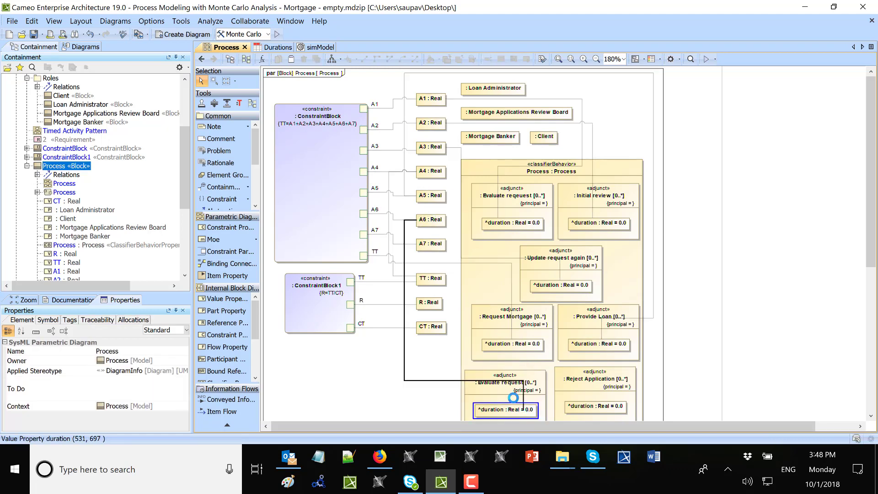
{"action": "left_click", "coordinate": [424, 247]}
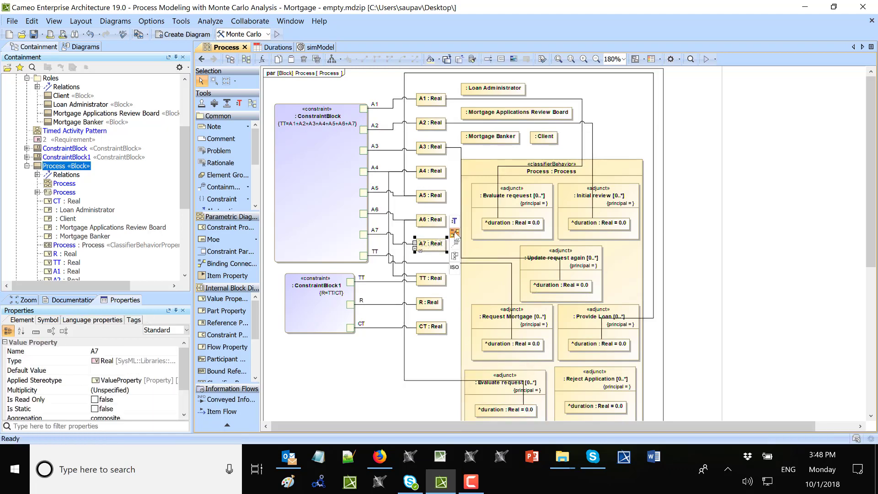
{"action": "left_click_drag", "start_coordinate": [454, 235], "coordinate": [576, 404]}
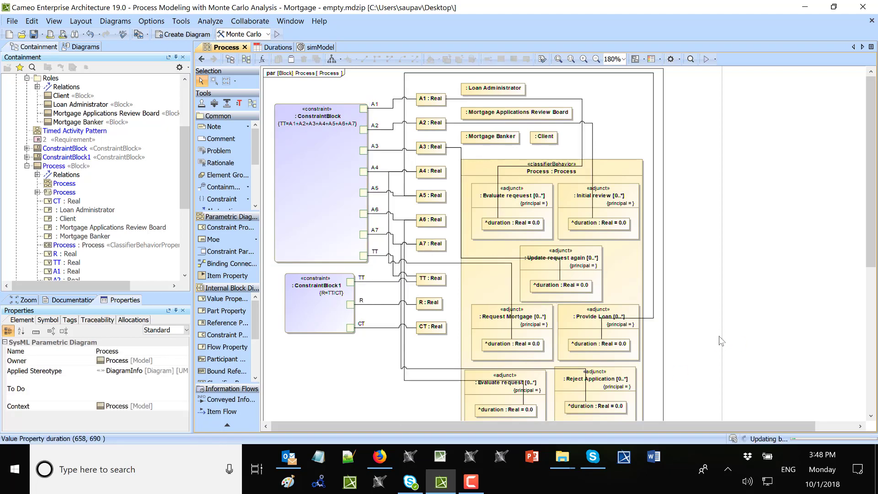
{"action": "scroll", "coordinate": [672, 192], "scroll_direction": "down", "scroll_amount": 3}
Inspect the Initial review adjunct property's specification, then close it
{"action": "left_click", "coordinate": [632, 159]}
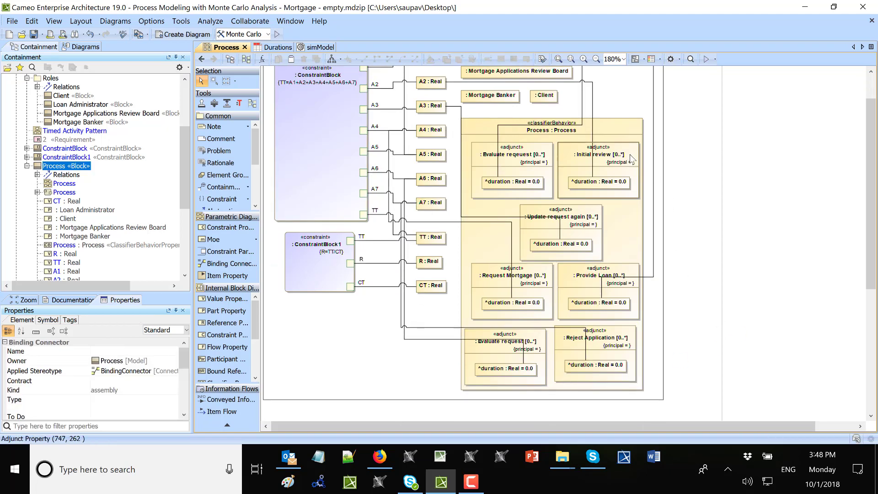
{"action": "double_click", "coordinate": [632, 159]}
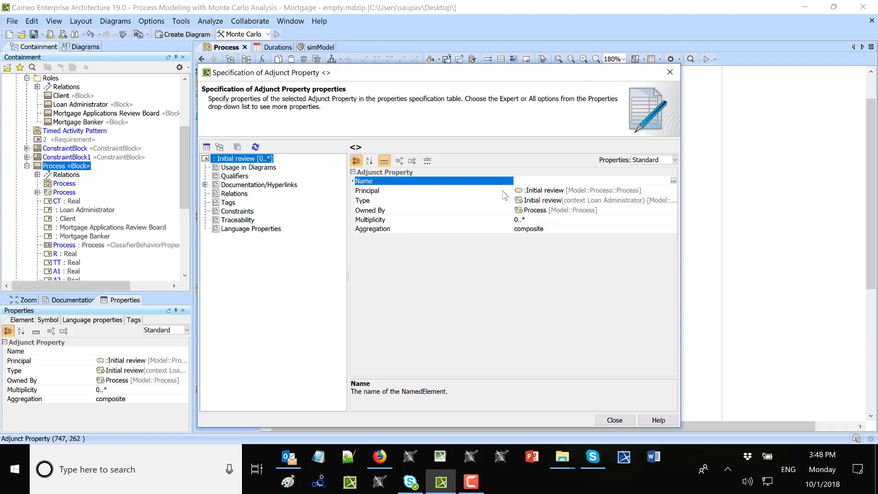
{"action": "left_click", "coordinate": [614, 420]}
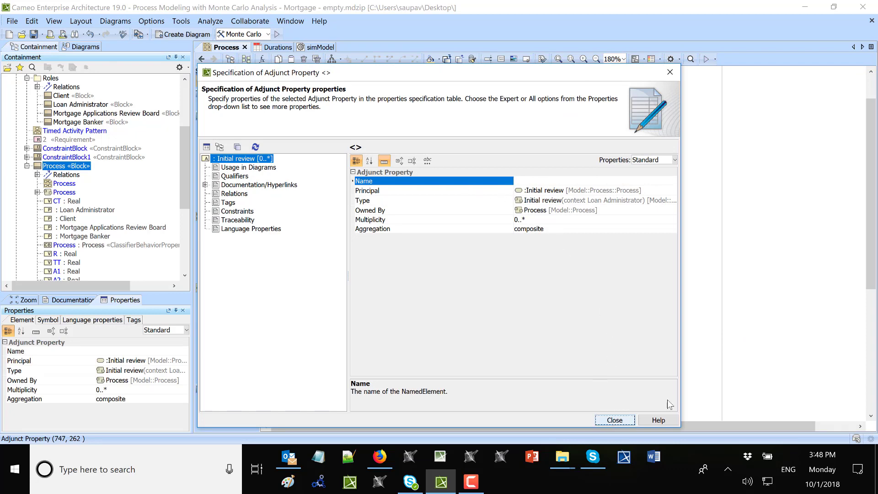
{"action": "left_click", "coordinate": [756, 257]}
Apply Quick Diagram Layout (Ctrl+Q) to the Process parametric diagram and review the result
{"action": "key", "text": "ctrl+q"}
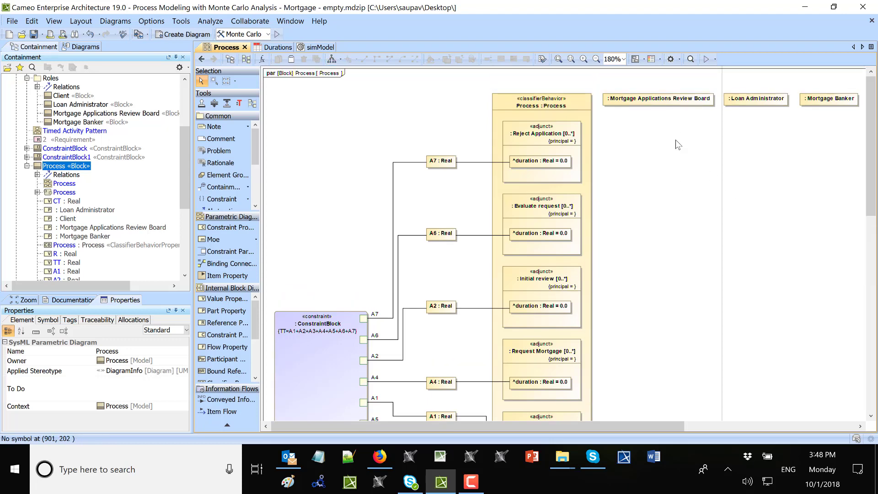
{"action": "left_click_drag", "start_coordinate": [639, 103], "coordinate": [866, 131]}
{"action": "left_click", "coordinate": [820, 135]}
{"action": "scroll", "coordinate": [621, 207], "scroll_direction": "down", "scroll_amount": 3}
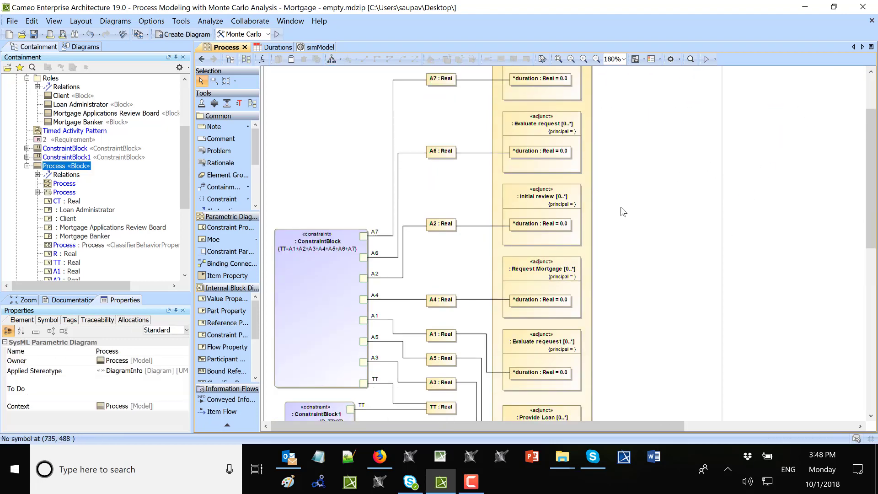
{"action": "scroll", "coordinate": [621, 265], "scroll_direction": "up", "scroll_amount": 1}
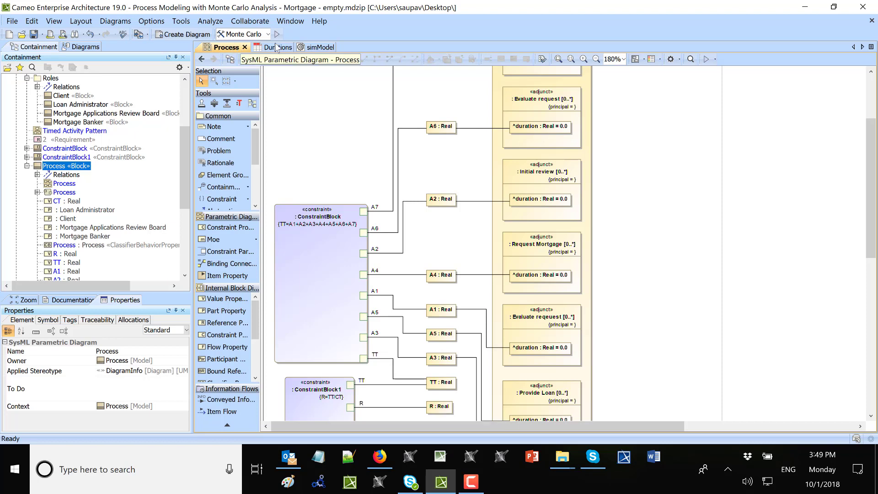
Run the 'analysis' configuration, ending the old execution; CT reads 2.78, TT 0.27, R 0.0971
{"action": "left_click", "coordinate": [249, 34]}
{"action": "left_click", "coordinate": [235, 51]}
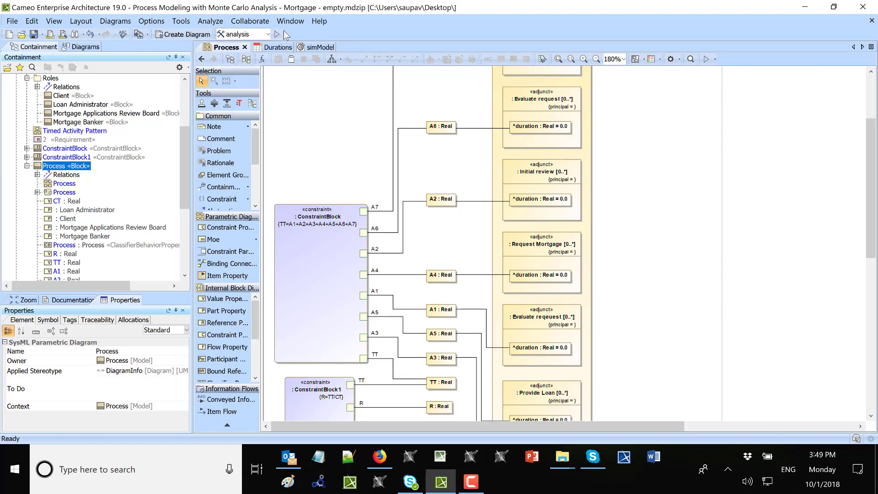
{"action": "left_click", "coordinate": [276, 35]}
{"action": "left_click", "coordinate": [500, 274]}
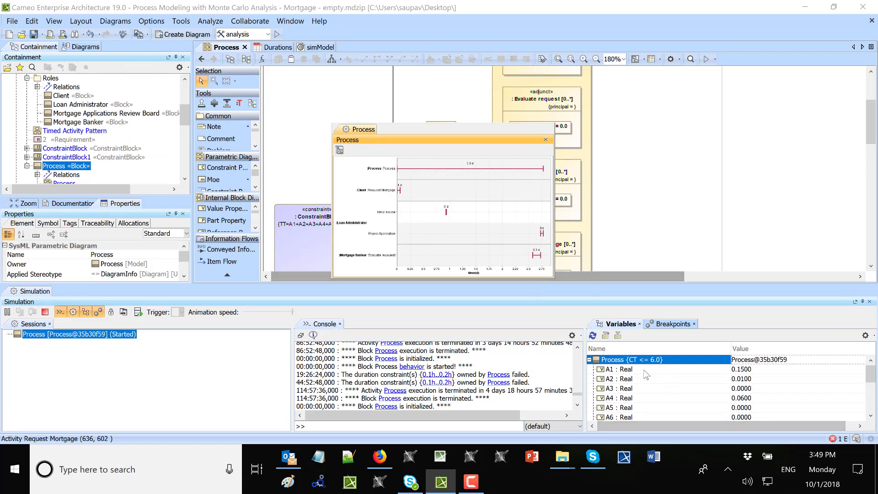
{"action": "scroll", "coordinate": [645, 403], "scroll_direction": "down", "scroll_amount": 2}
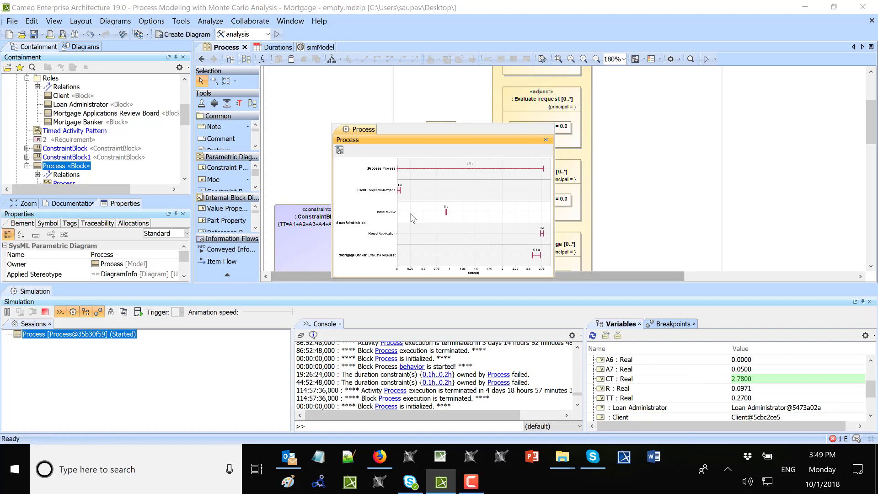
{"action": "scroll", "coordinate": [763, 373], "scroll_direction": "up", "scroll_amount": 2}
{"action": "scroll", "coordinate": [763, 373], "scroll_direction": "up", "scroll_amount": 1}
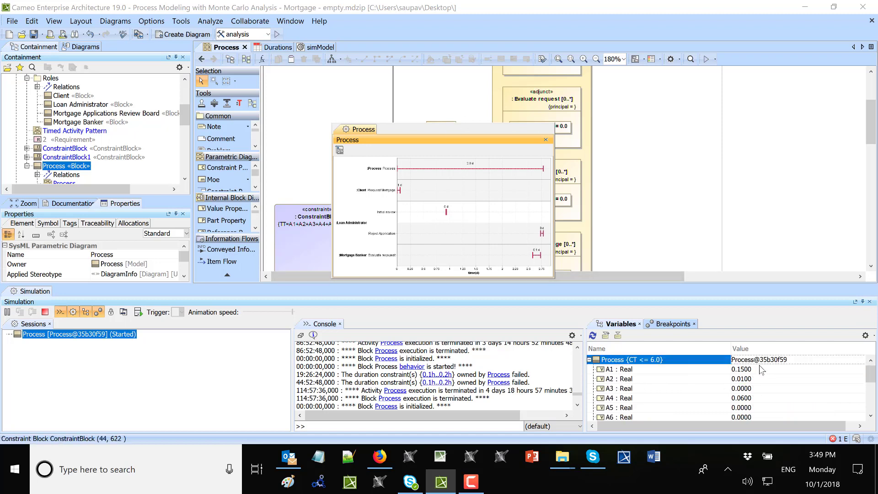
{"action": "scroll", "coordinate": [761, 369], "scroll_direction": "down", "scroll_amount": 1}
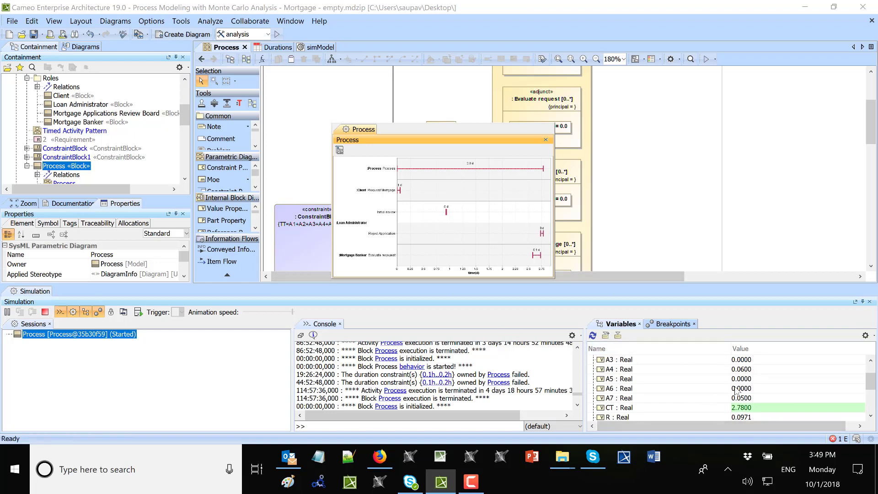
Restart the simulation, check CT 7.09 failing the 6-day requirement, then terminate the session
{"action": "left_click", "coordinate": [44, 322]}
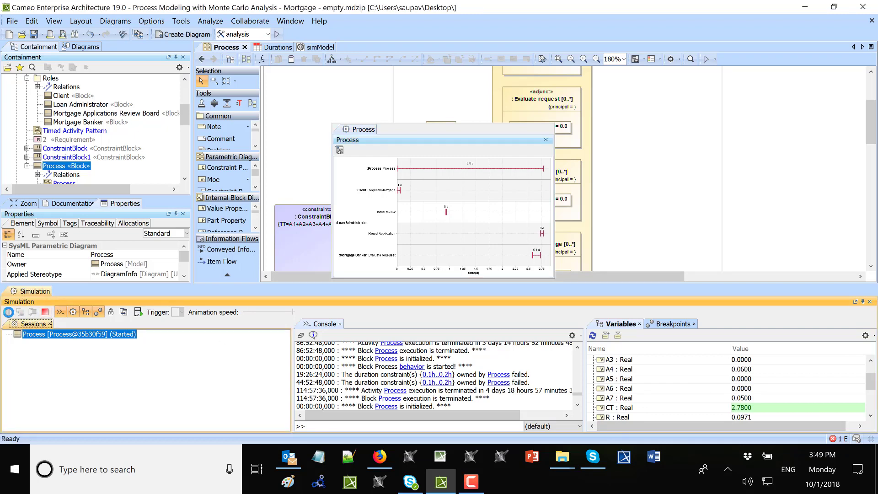
{"action": "left_click", "coordinate": [45, 312]}
{"action": "left_click", "coordinate": [8, 312]}
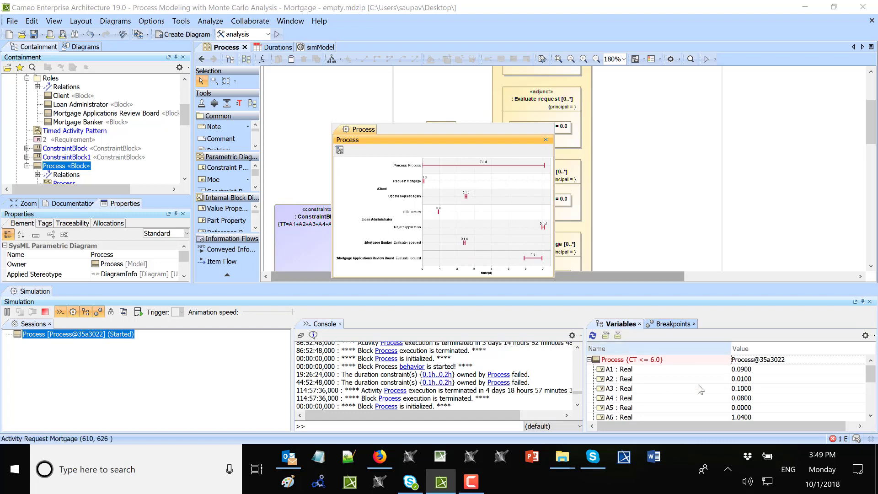
{"action": "scroll", "coordinate": [701, 399], "scroll_direction": "down", "scroll_amount": 2}
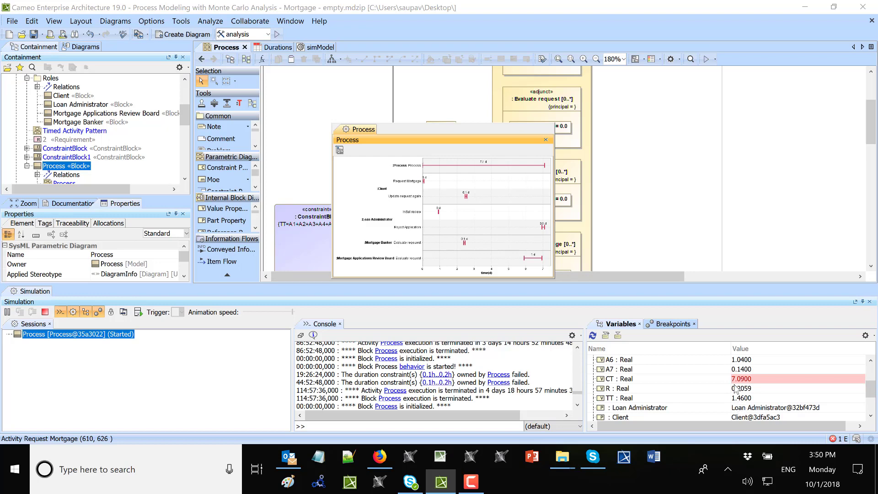
{"action": "mouse_move", "coordinate": [733, 384]}
{"action": "mouse_move", "coordinate": [769, 383]}
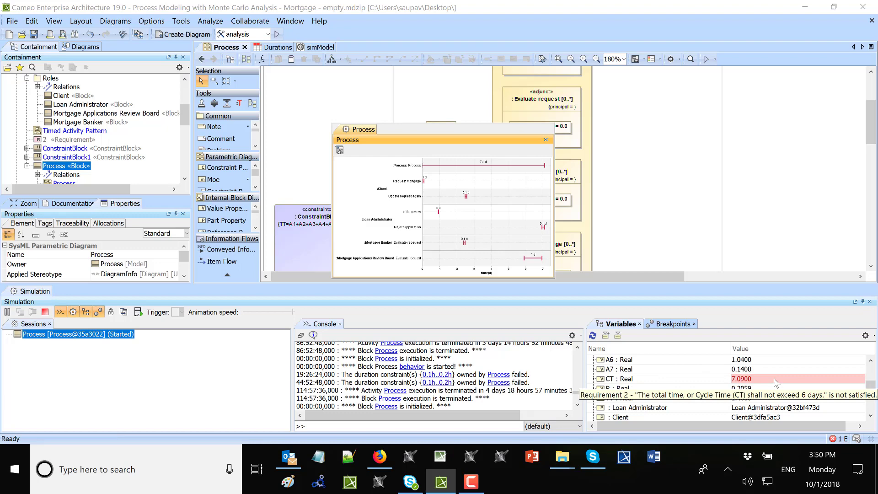
{"action": "left_click", "coordinate": [45, 313]}
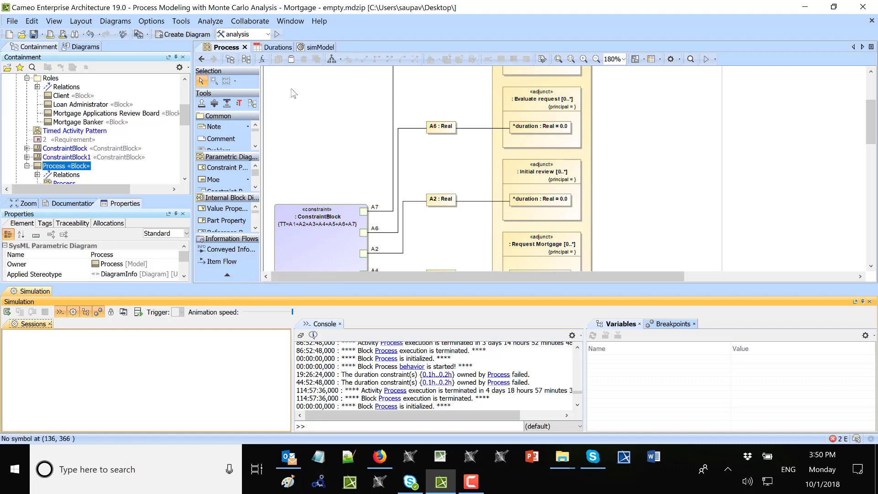
Add R and TT nested columns to the Durations table, sort it by R and widen R
{"action": "left_click", "coordinate": [275, 47]}
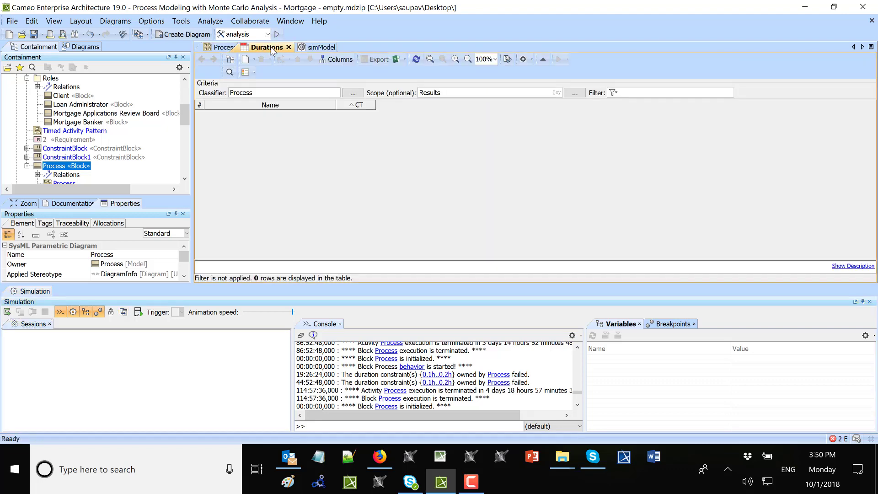
{"action": "left_click", "coordinate": [337, 60]}
{"action": "left_click", "coordinate": [344, 128]}
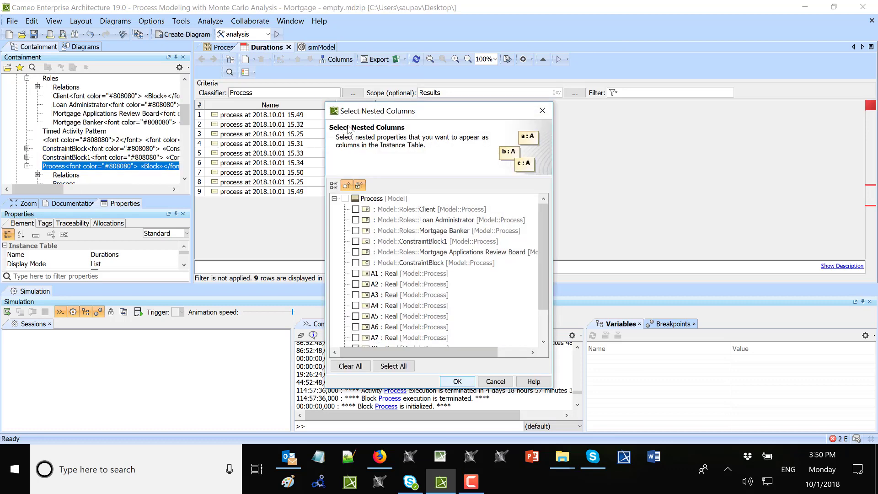
{"action": "scroll", "coordinate": [366, 300], "scroll_direction": "down", "scroll_amount": 2}
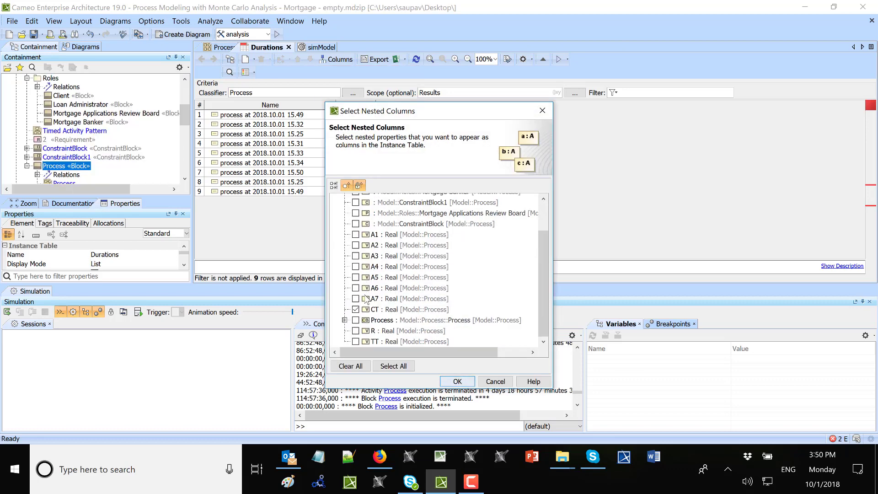
{"action": "left_click", "coordinate": [355, 331]}
{"action": "left_click", "coordinate": [355, 342]}
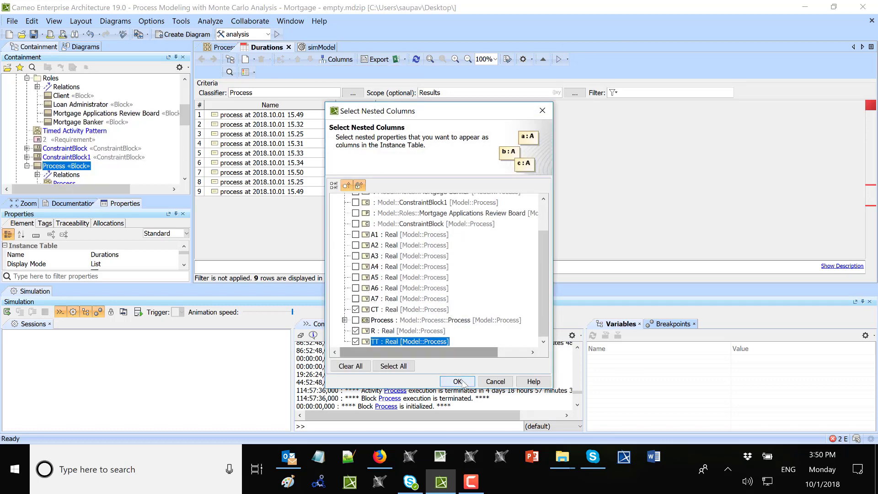
{"action": "left_click", "coordinate": [457, 381]}
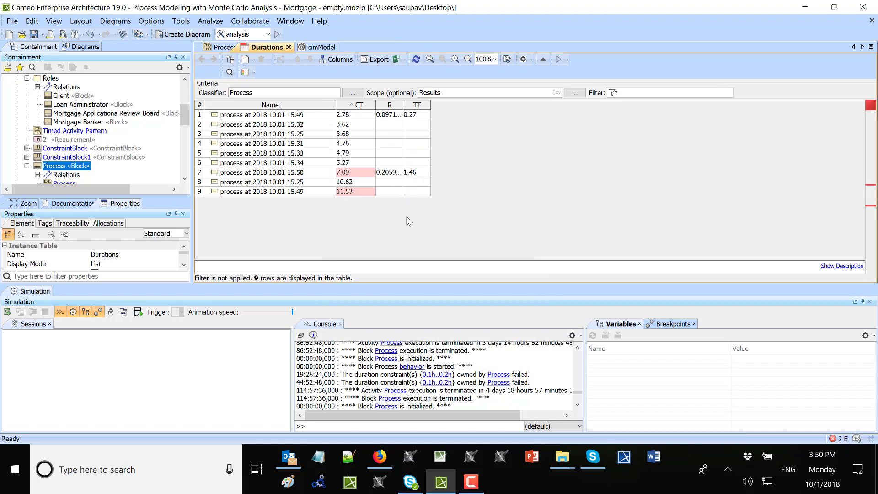
{"action": "left_click", "coordinate": [390, 105]}
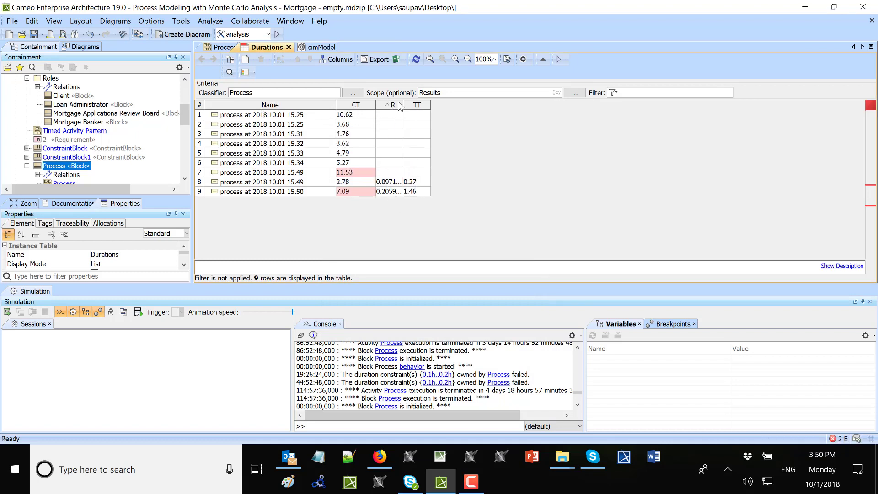
{"action": "left_click_drag", "start_coordinate": [403, 105], "coordinate": [442, 105]}
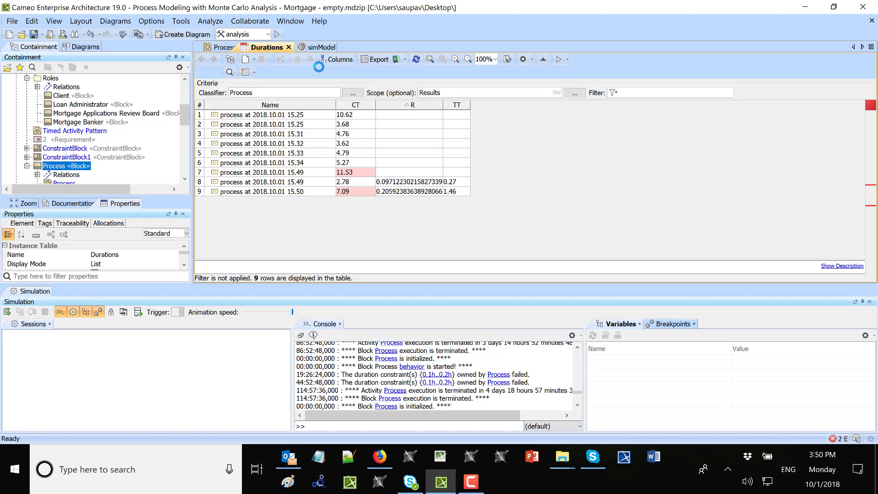
Do one more simulation run, adding a tenth Durations row, then terminate the session
{"action": "left_click", "coordinate": [278, 34]}
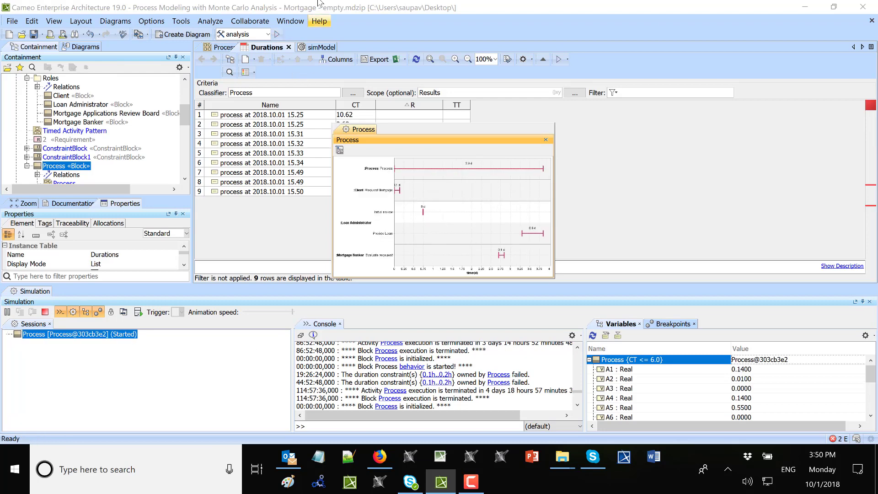
{"action": "left_click_drag", "start_coordinate": [458, 133], "coordinate": [640, 57]}
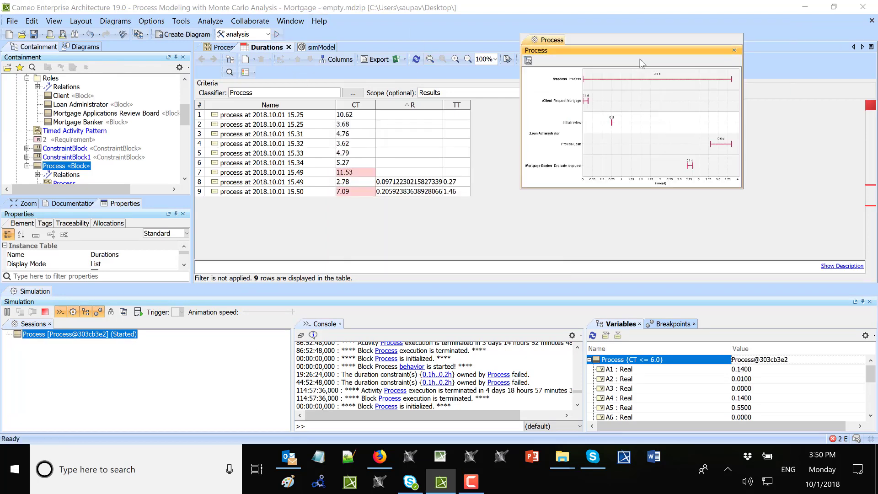
{"action": "left_click", "coordinate": [44, 312]}
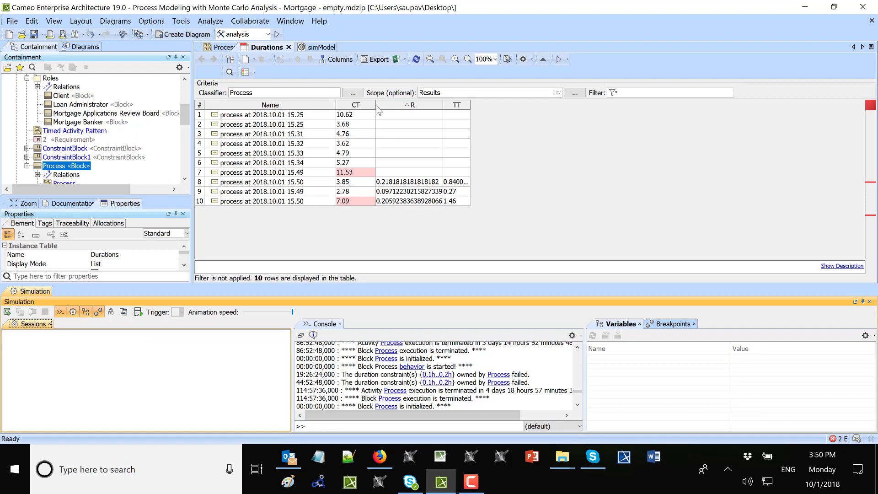
On the simModel diagram, review the analysis config's Timing Properties and collapse the Simulation panel
{"action": "left_click", "coordinate": [311, 47]}
{"action": "scroll", "coordinate": [410, 184], "scroll_direction": "up", "scroll_amount": 5}
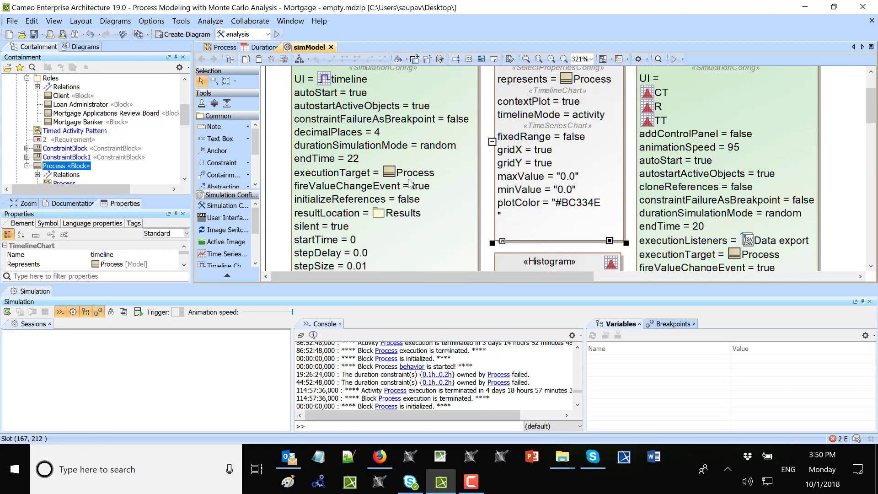
{"action": "scroll", "coordinate": [409, 183], "scroll_direction": "up", "scroll_amount": 1}
{"action": "double_click", "coordinate": [404, 203]}
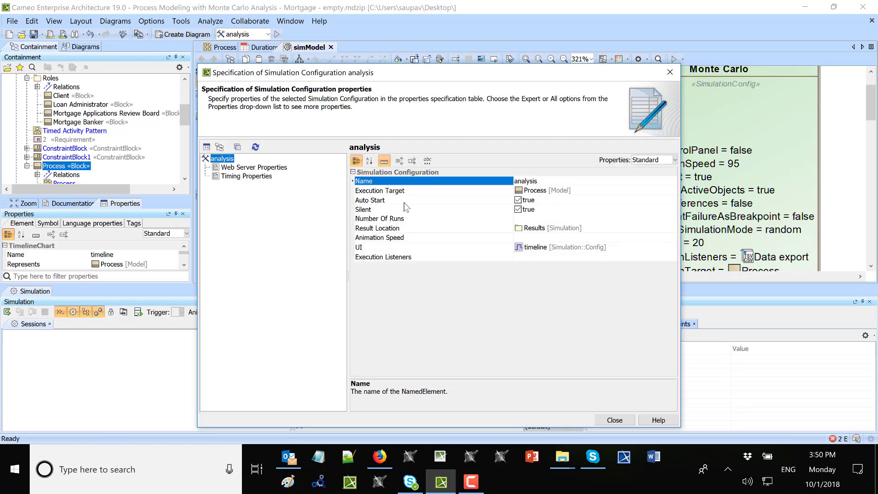
{"action": "left_click", "coordinate": [239, 177]}
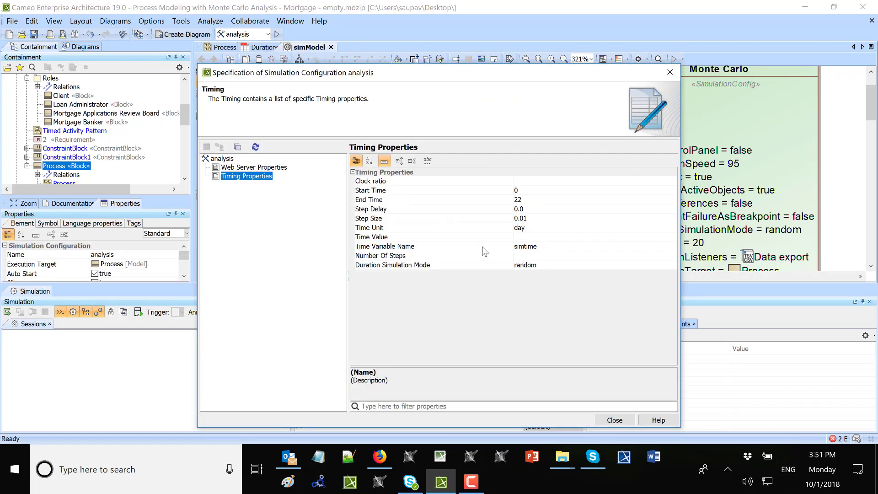
{"action": "left_click", "coordinate": [609, 420]}
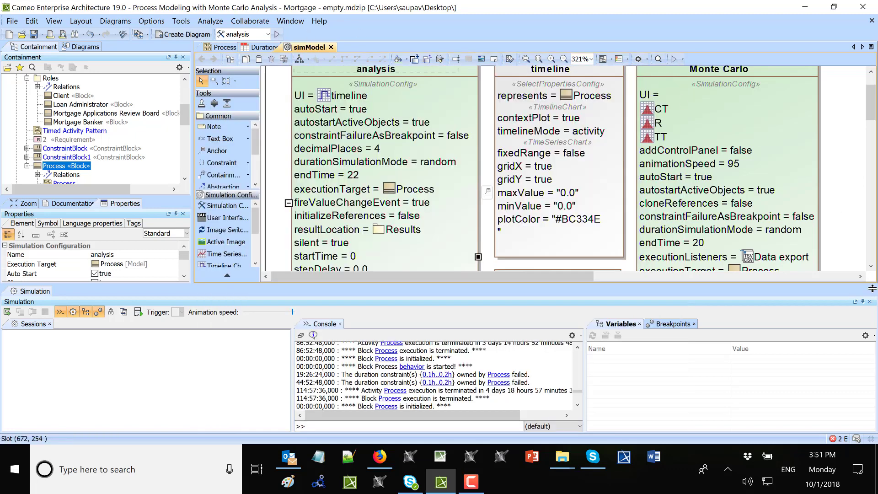
{"action": "left_click", "coordinate": [869, 303]}
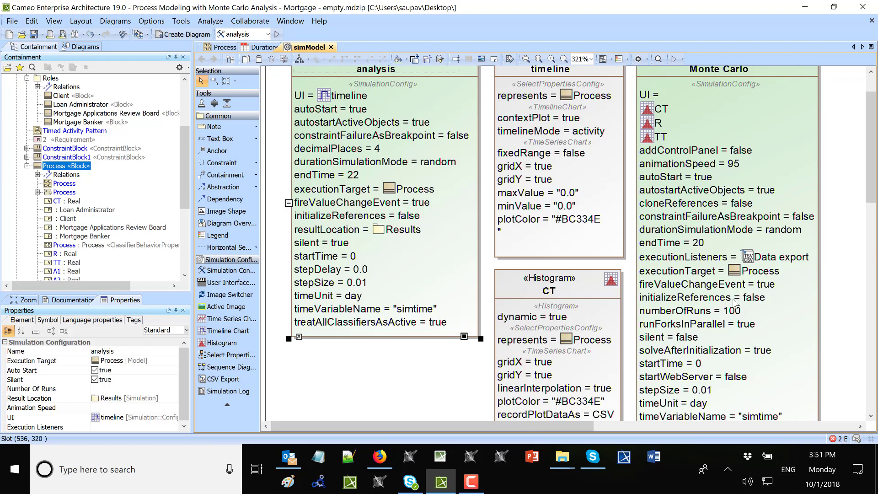
Open the specification of the CT histogram on the simModel diagram
{"action": "scroll", "coordinate": [597, 183], "scroll_direction": "up", "scroll_amount": 3}
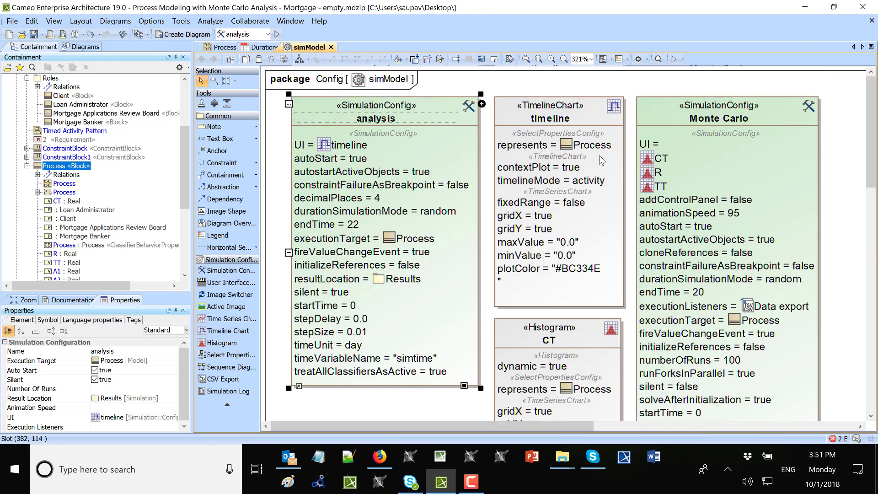
{"action": "scroll", "coordinate": [601, 158], "scroll_direction": "down", "scroll_amount": 7}
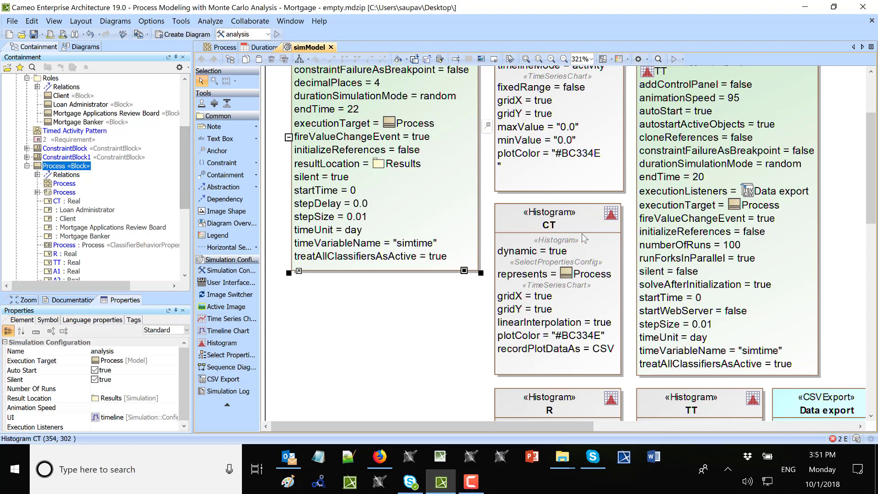
{"action": "scroll", "coordinate": [582, 233], "scroll_direction": "down", "scroll_amount": 1}
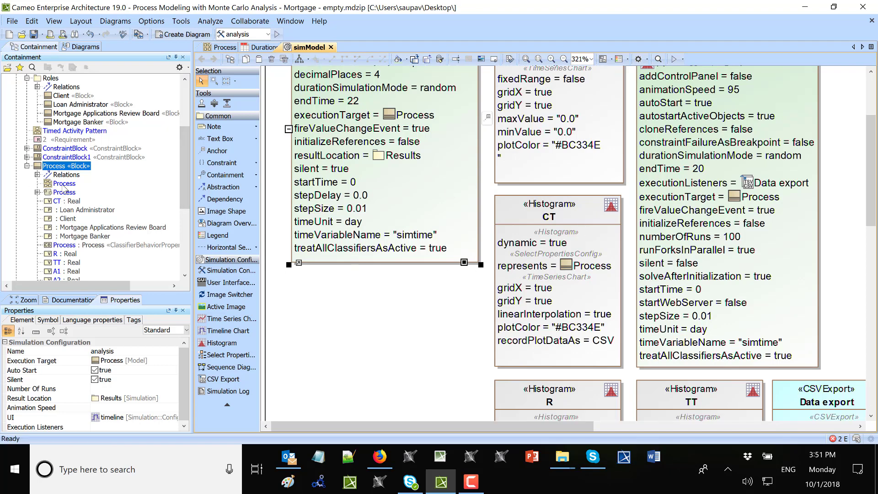
{"action": "left_click", "coordinate": [530, 207]}
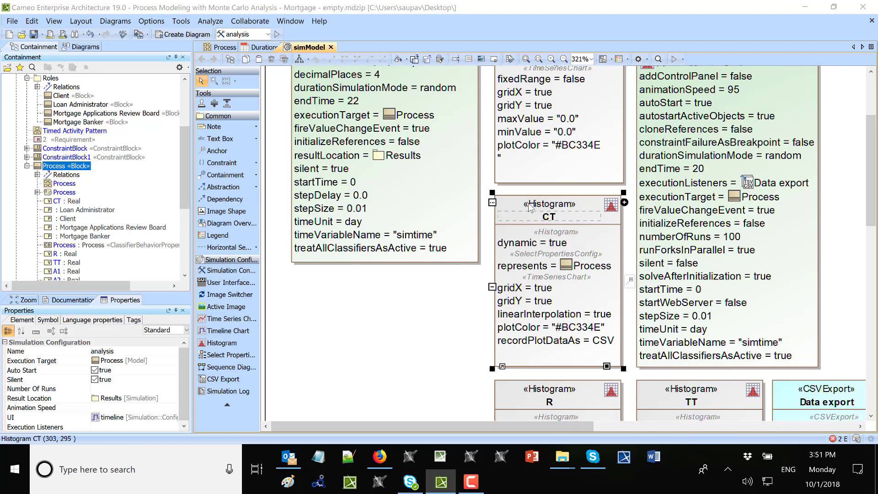
{"action": "double_click", "coordinate": [531, 207]}
Set the CT histogram's Value to the CT property of Process and close its specification
{"action": "left_click", "coordinate": [524, 201]}
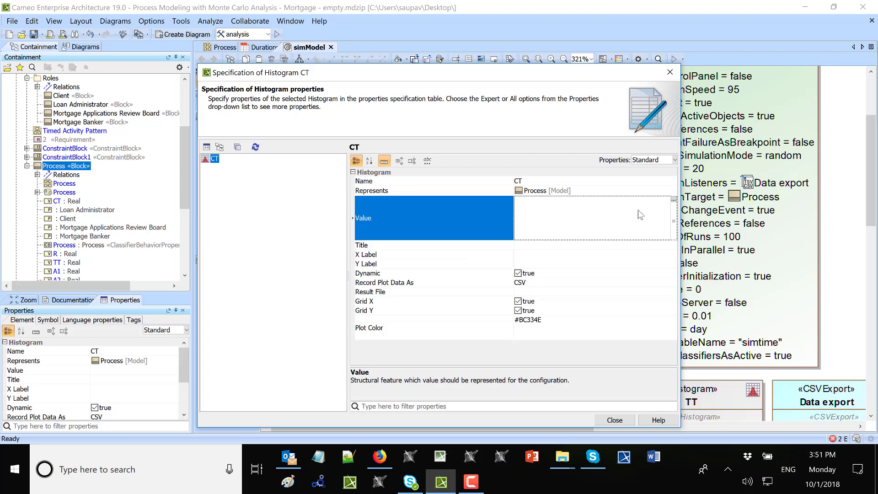
{"action": "left_click", "coordinate": [673, 199]}
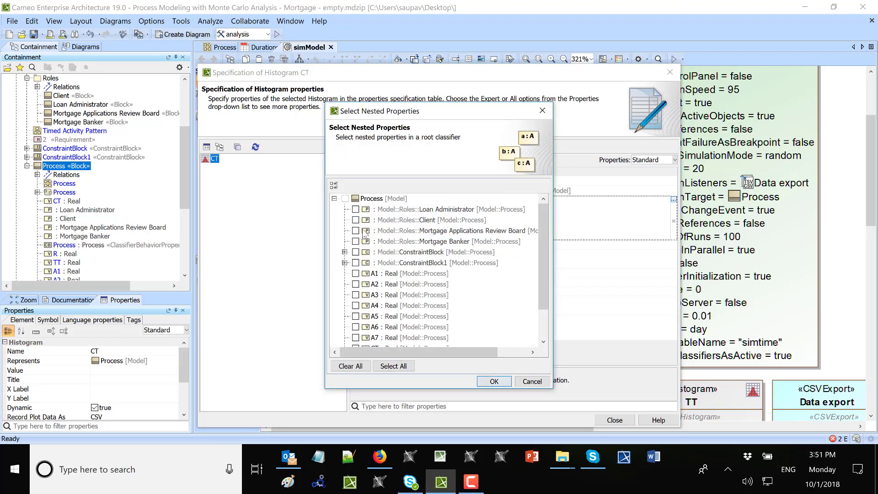
{"action": "scroll", "coordinate": [429, 284], "scroll_direction": "down", "scroll_amount": 2}
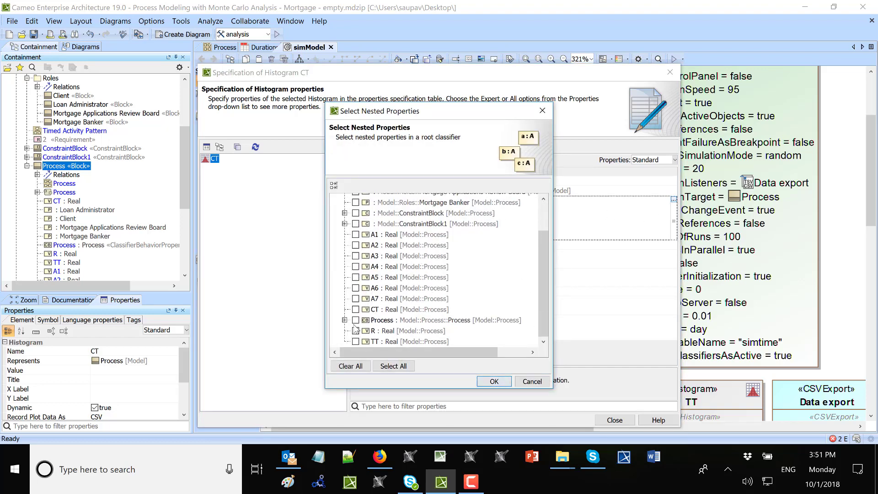
{"action": "left_click", "coordinate": [356, 309]}
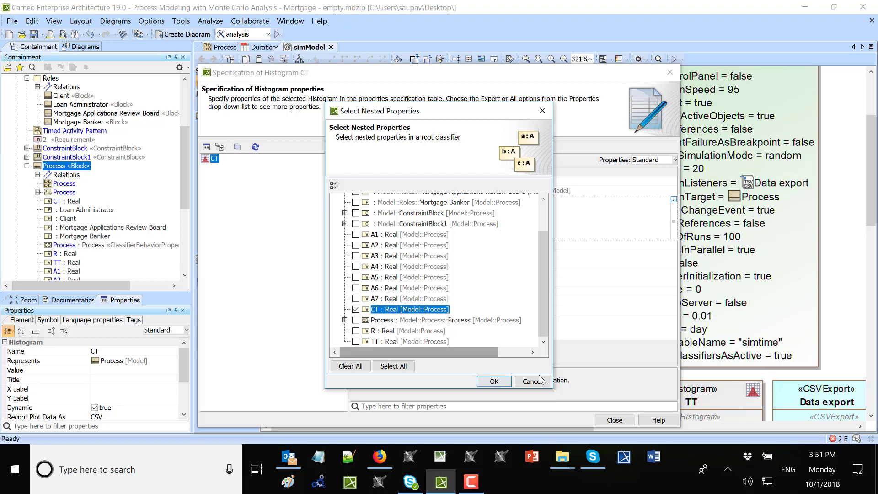
{"action": "left_click", "coordinate": [531, 382]}
{"action": "left_click", "coordinate": [615, 420]}
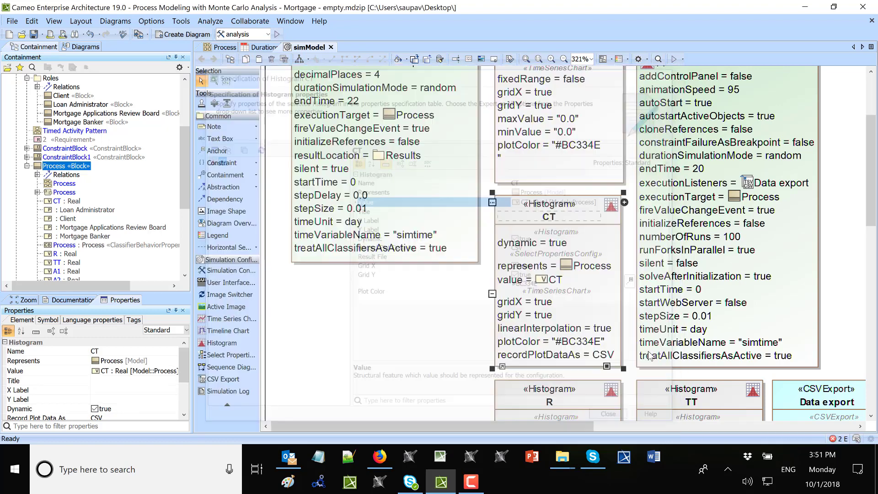
Set the R histogram's Value to the R property of Process and close its specification
{"action": "scroll", "coordinate": [551, 323], "scroll_direction": "down", "scroll_amount": 3}
{"action": "scroll", "coordinate": [551, 323], "scroll_direction": "down", "scroll_amount": 2}
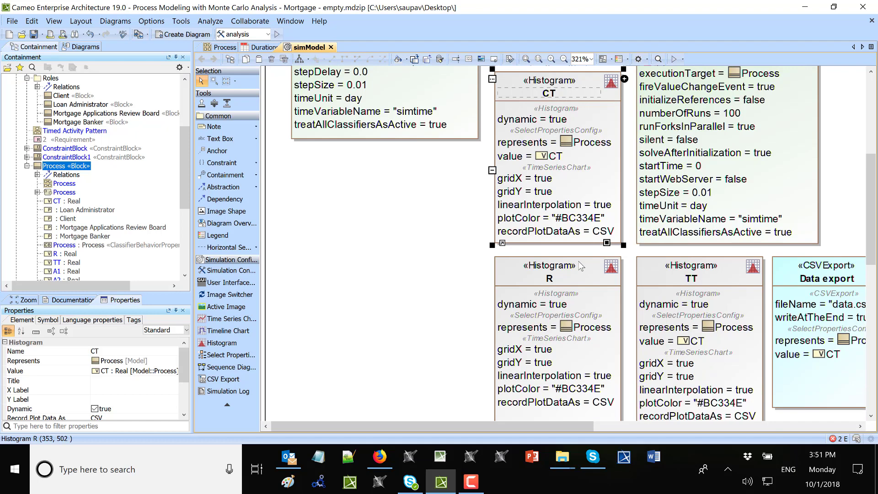
{"action": "double_click", "coordinate": [506, 260]}
{"action": "left_click", "coordinate": [548, 199]}
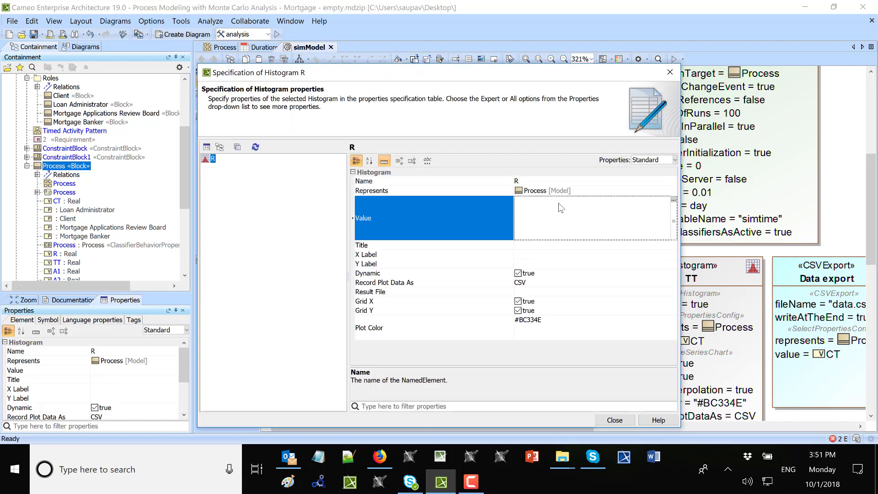
{"action": "left_click", "coordinate": [672, 202]}
{"action": "left_click", "coordinate": [674, 200]}
{"action": "scroll", "coordinate": [396, 293], "scroll_direction": "down", "scroll_amount": 1}
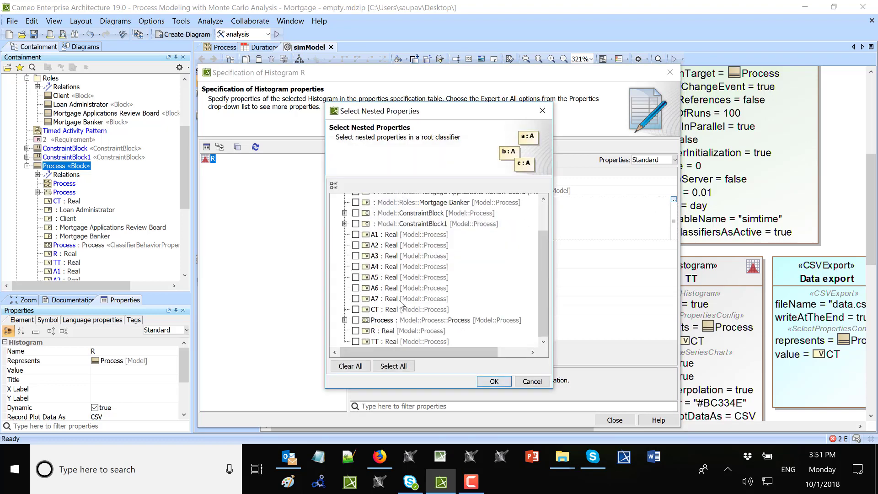
{"action": "left_click", "coordinate": [364, 333]}
{"action": "left_click", "coordinate": [355, 331]}
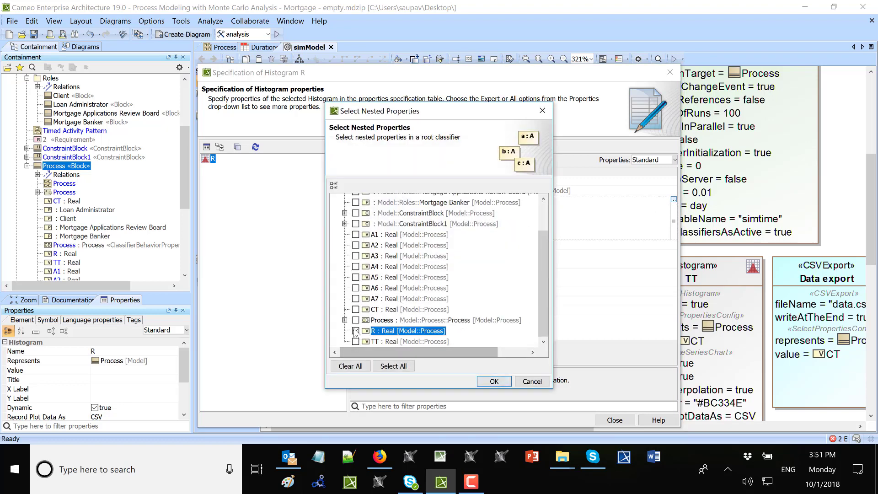
{"action": "left_click", "coordinate": [494, 381]}
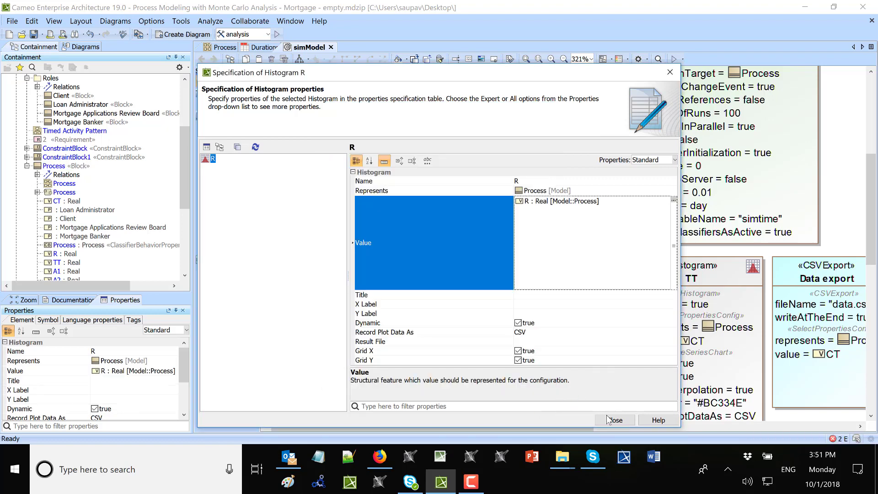
{"action": "key", "text": "Escape"}
Inspect the TT histogram's Title in its specification without changing it
{"action": "double_click", "coordinate": [647, 266]}
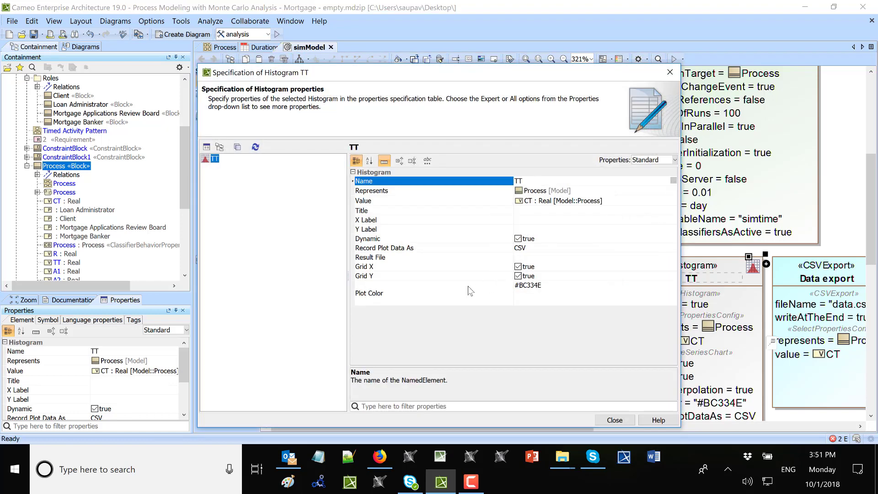
{"action": "left_click", "coordinate": [528, 214]}
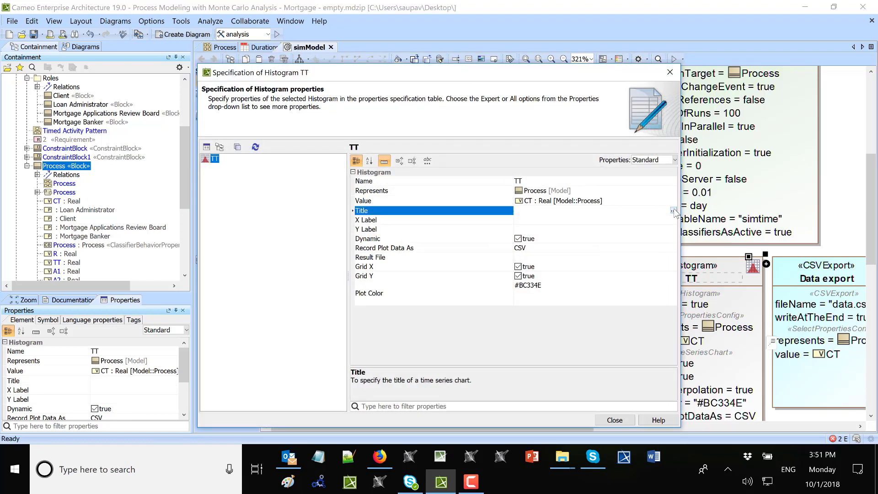
{"action": "left_click", "coordinate": [673, 211]}
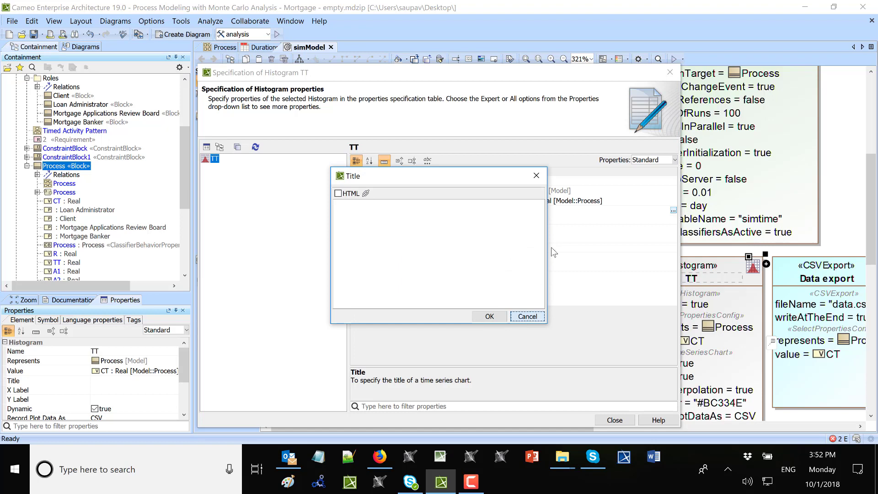
{"action": "left_click", "coordinate": [528, 317]}
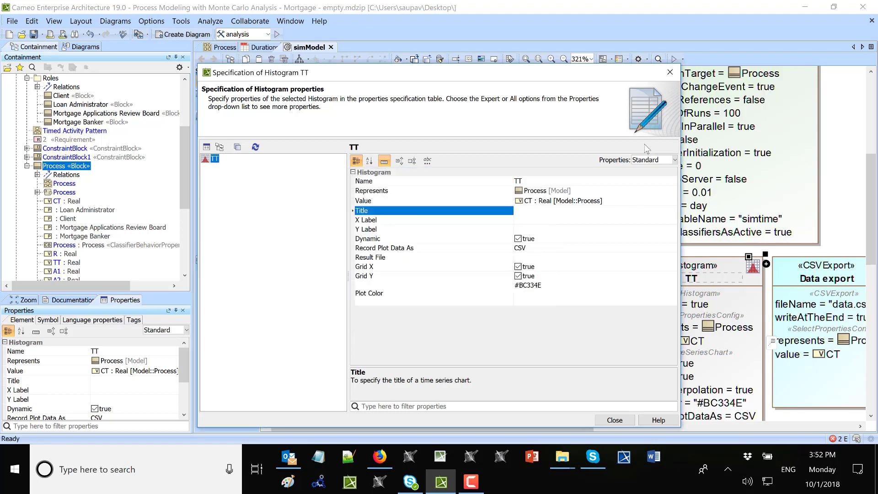
{"action": "left_click", "coordinate": [670, 72]}
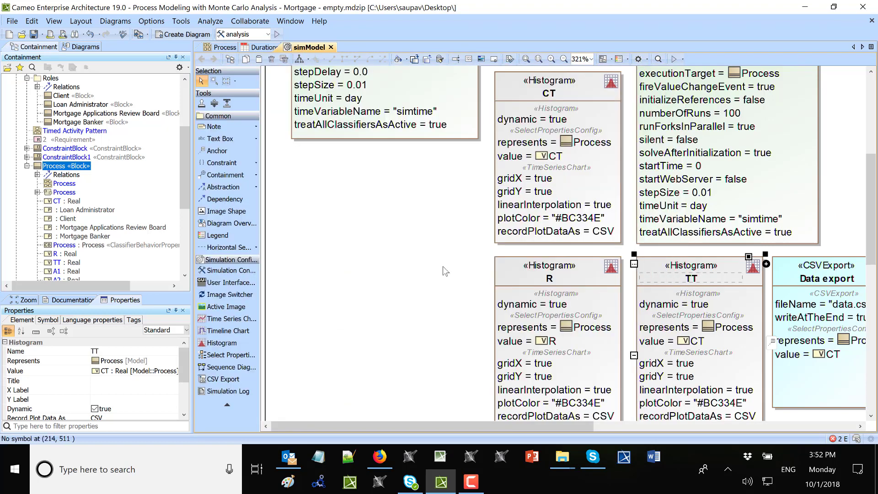
Replace CT with TT : Real as the TT histogram's Value and close its specification
{"action": "double_click", "coordinate": [652, 270]}
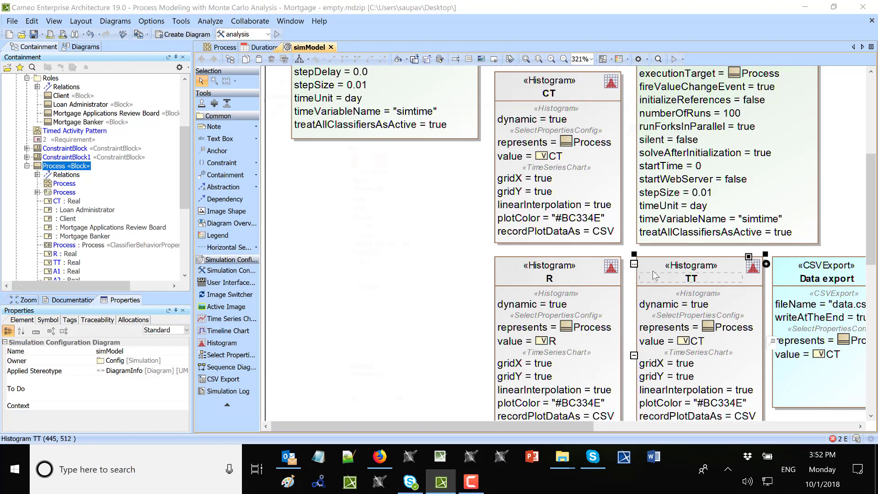
{"action": "left_click", "coordinate": [635, 204]}
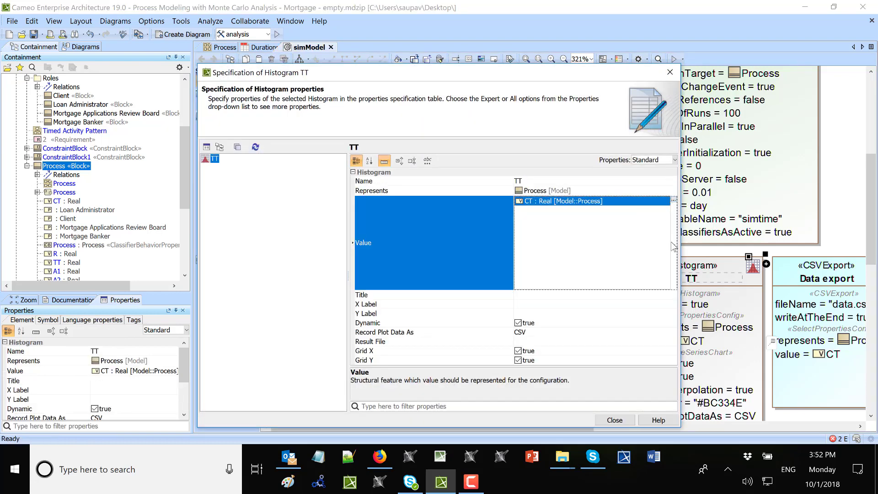
{"action": "left_click", "coordinate": [674, 221]}
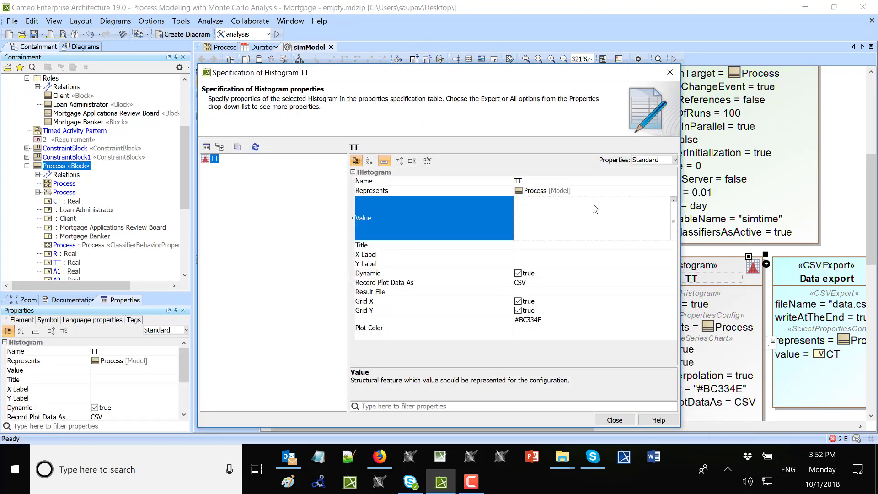
{"action": "left_click", "coordinate": [673, 200]}
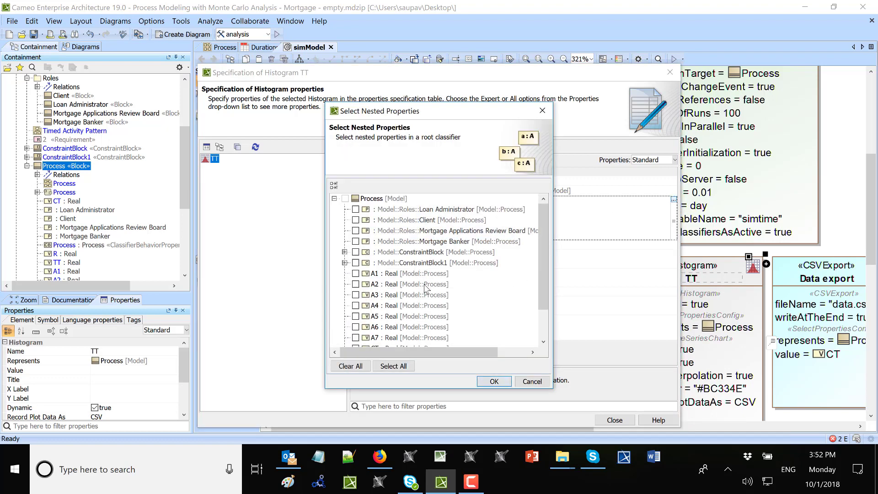
{"action": "scroll", "coordinate": [425, 287], "scroll_direction": "down", "scroll_amount": 2}
{"action": "left_click", "coordinate": [380, 341]}
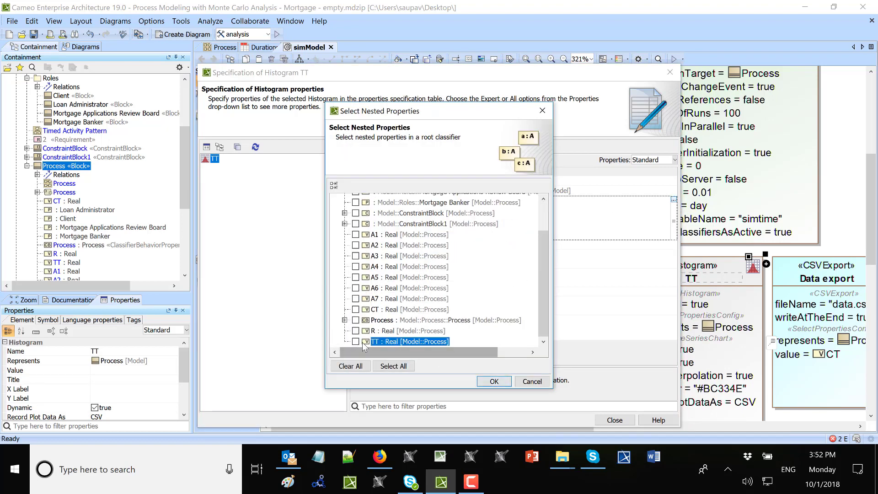
{"action": "left_click", "coordinate": [355, 342]}
{"action": "left_click", "coordinate": [492, 381]}
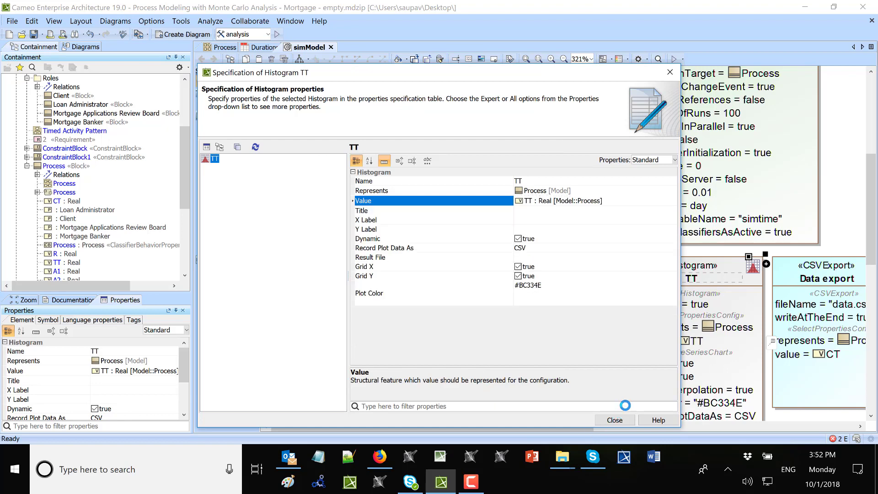
{"action": "left_click", "coordinate": [614, 420]}
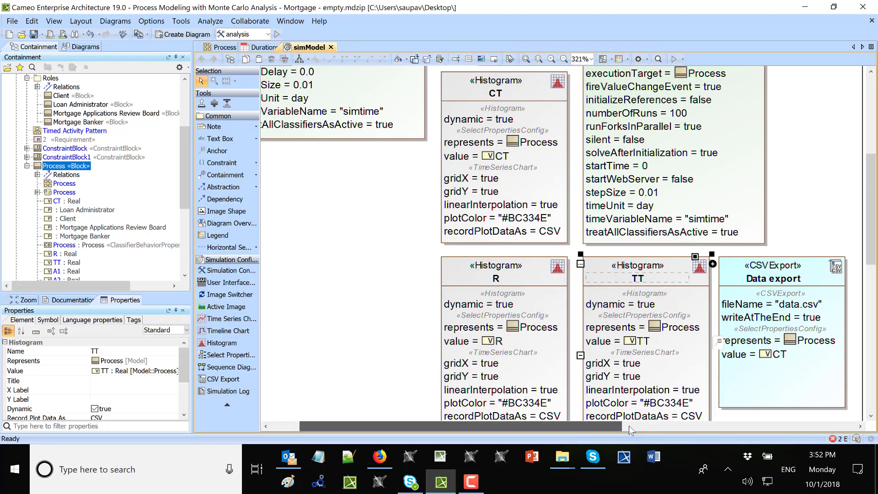
Add R and TT alongside CT as Data export's exported values and close its specification
{"action": "double_click", "coordinate": [599, 376]}
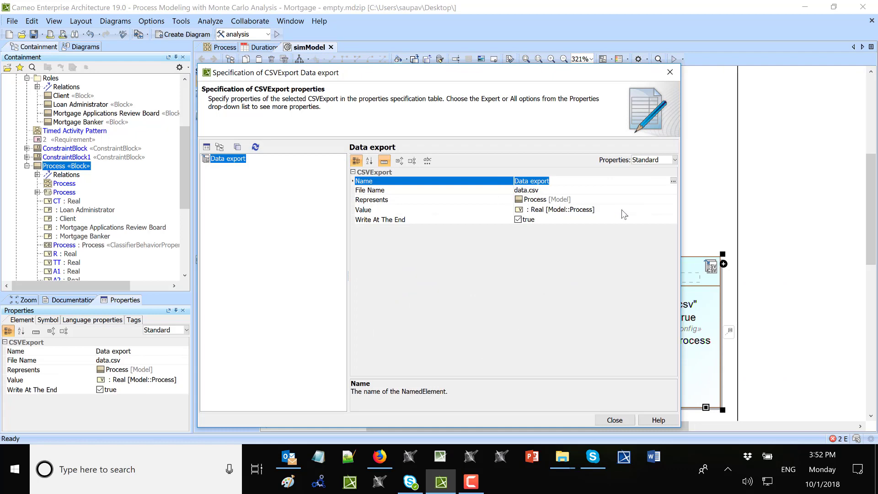
{"action": "left_click", "coordinate": [625, 214]}
{"action": "left_click", "coordinate": [673, 209]}
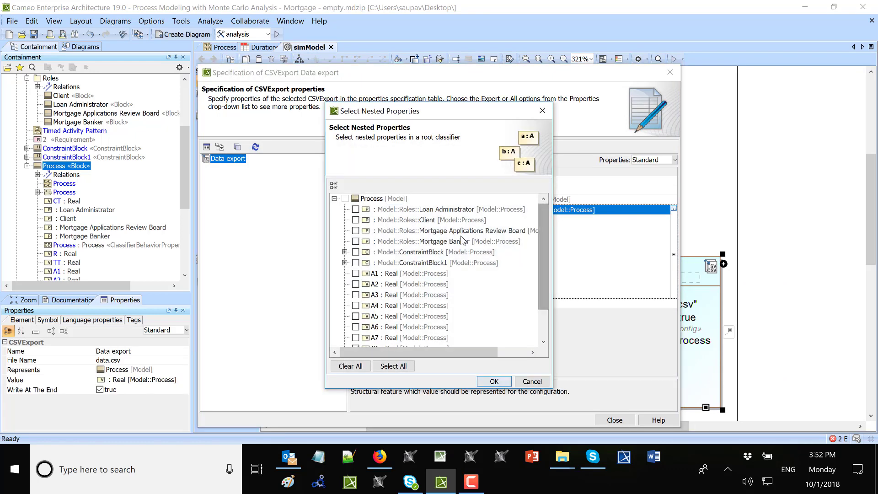
{"action": "scroll", "coordinate": [387, 284], "scroll_direction": "down", "scroll_amount": 1}
{"action": "scroll", "coordinate": [392, 295], "scroll_direction": "down", "scroll_amount": 1}
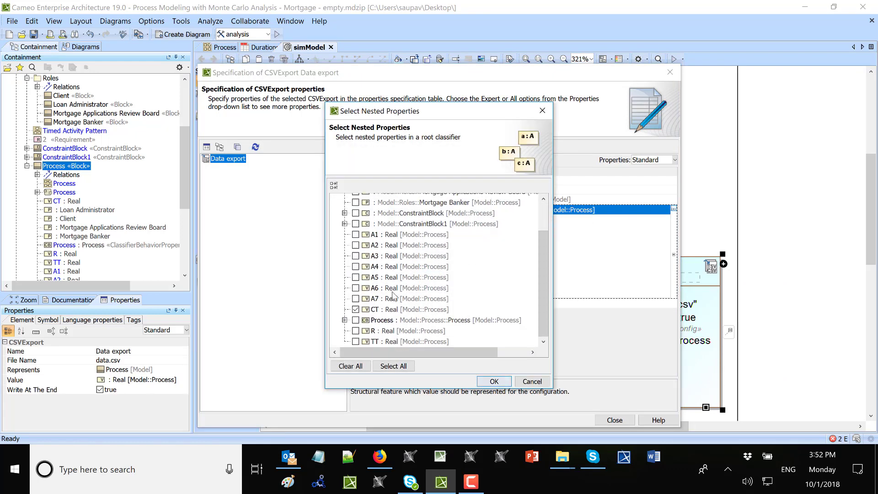
{"action": "left_click", "coordinate": [355, 330]}
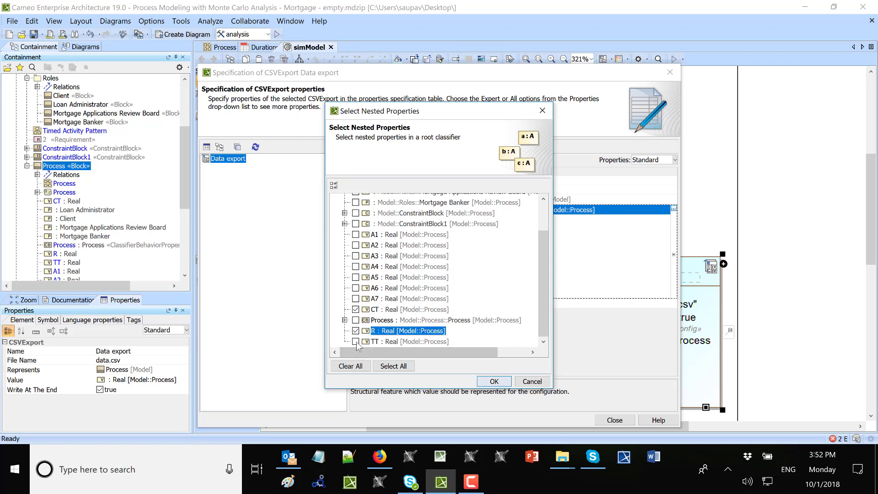
{"action": "left_click", "coordinate": [356, 342]}
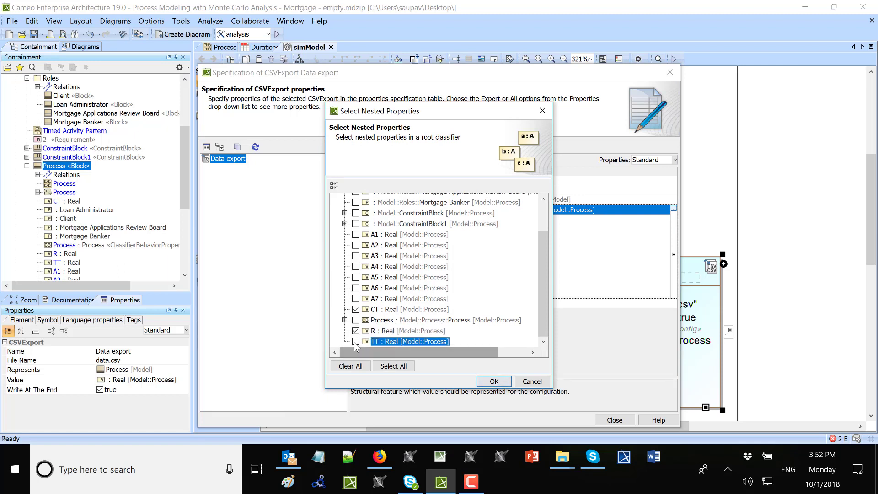
{"action": "left_click", "coordinate": [494, 381]}
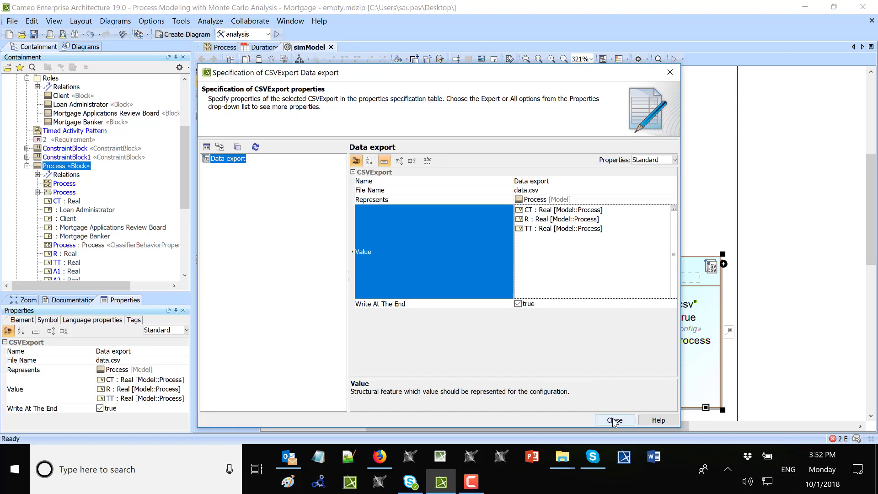
{"action": "left_click", "coordinate": [614, 420]}
{"action": "scroll", "coordinate": [629, 192], "scroll_direction": "up", "scroll_amount": 10}
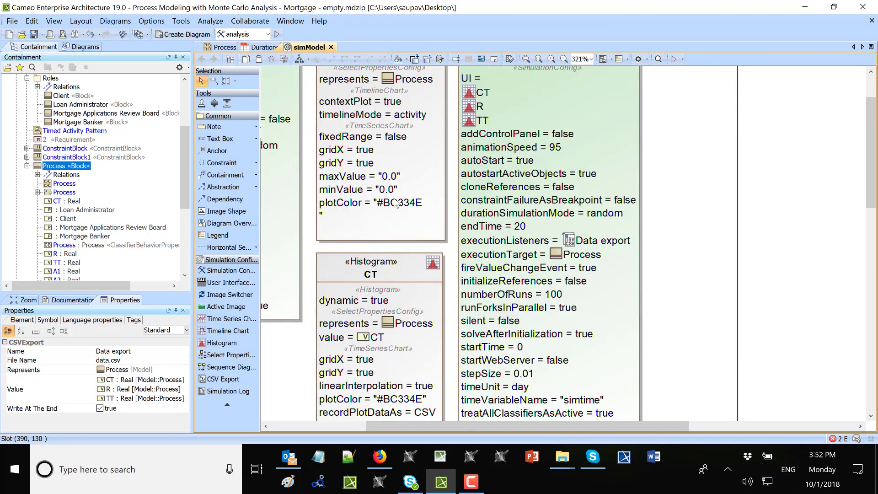
Review the Monte Carlo configuration on the simModel diagram and save the Mortgage project
{"action": "scroll", "coordinate": [391, 267], "scroll_direction": "up", "scroll_amount": 3}
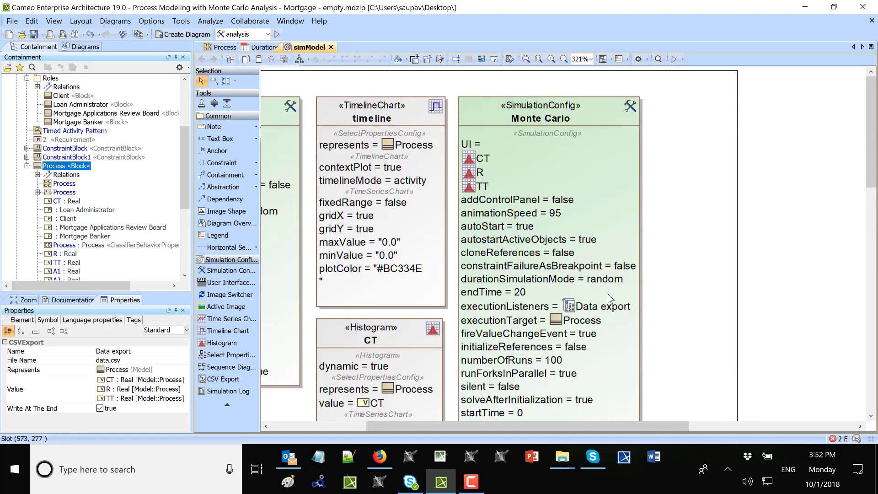
{"action": "scroll", "coordinate": [609, 299], "scroll_direction": "down", "scroll_amount": 2}
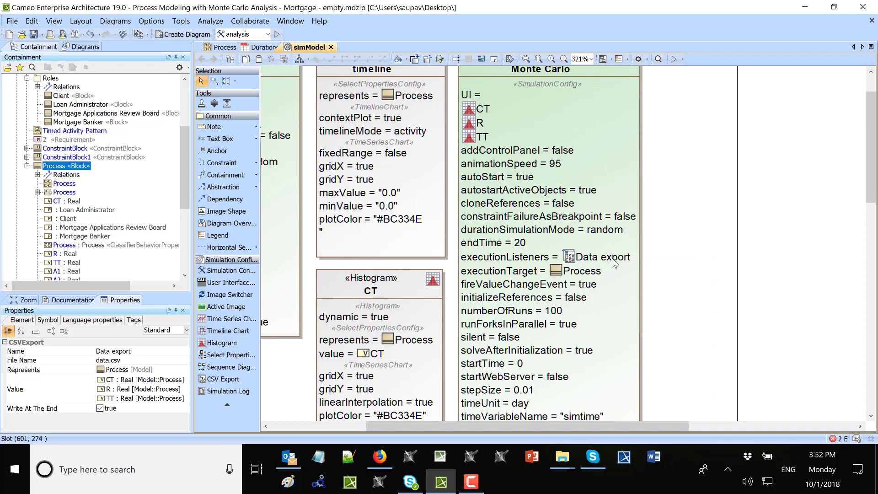
{"action": "scroll", "coordinate": [615, 263], "scroll_direction": "up", "scroll_amount": 2}
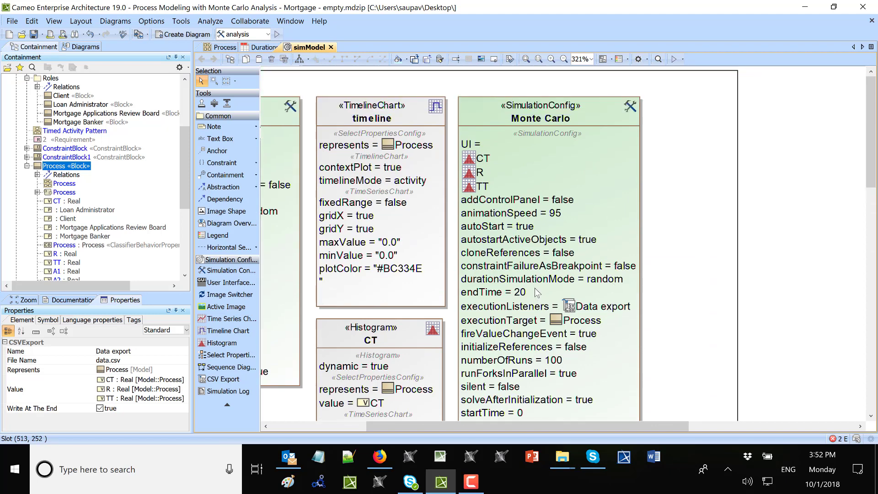
{"action": "scroll", "coordinate": [537, 293], "scroll_direction": "down", "scroll_amount": 4}
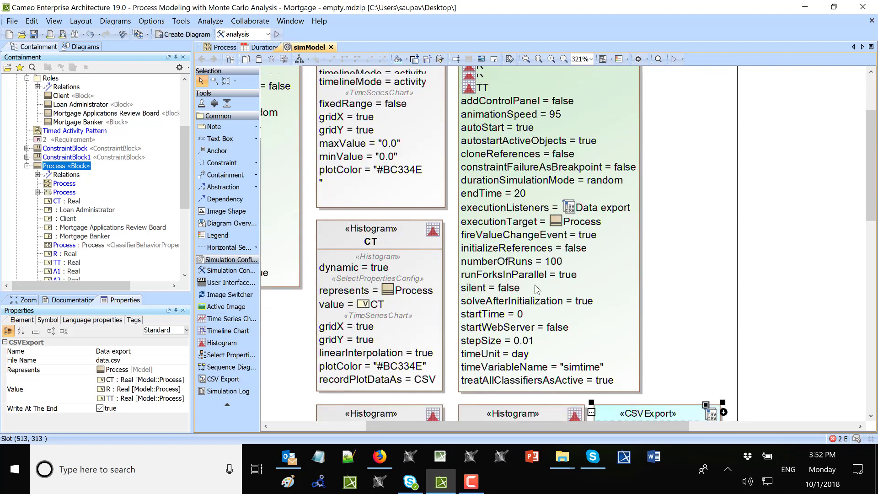
{"action": "scroll", "coordinate": [537, 289], "scroll_direction": "up", "scroll_amount": 4}
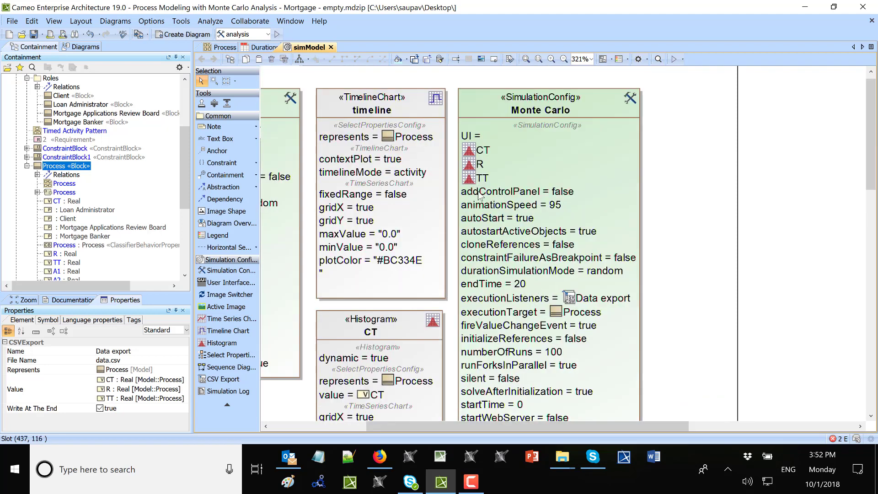
{"action": "left_click", "coordinate": [34, 34]}
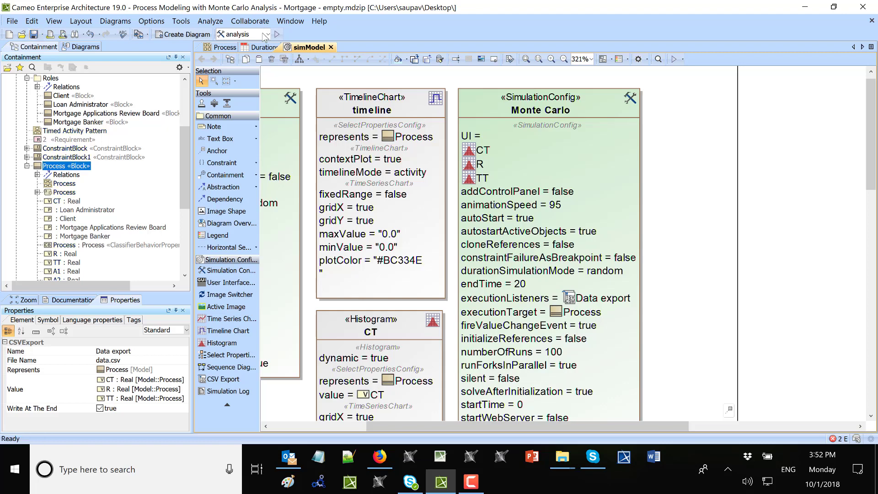
Select the Monte Carlo simulation configuration on the toolbar and run it
{"action": "left_click", "coordinate": [267, 35]}
{"action": "left_click", "coordinate": [233, 52]}
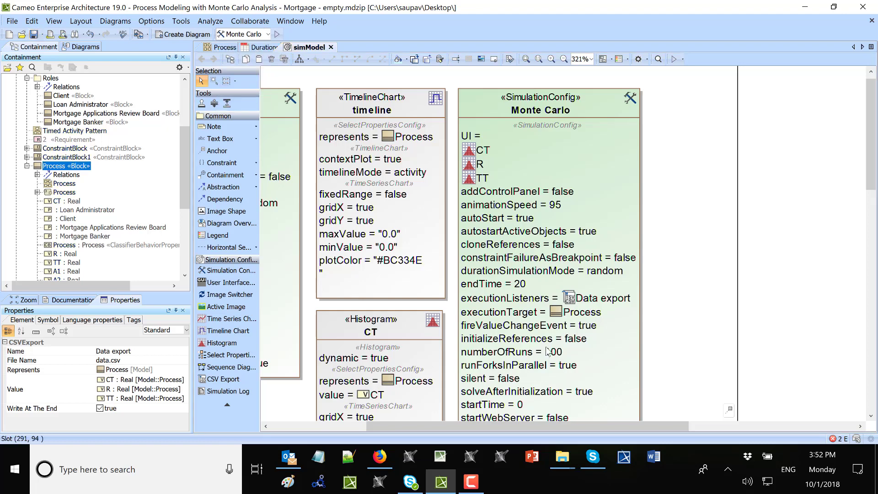
{"action": "scroll", "coordinate": [548, 337], "scroll_direction": "down", "scroll_amount": 1}
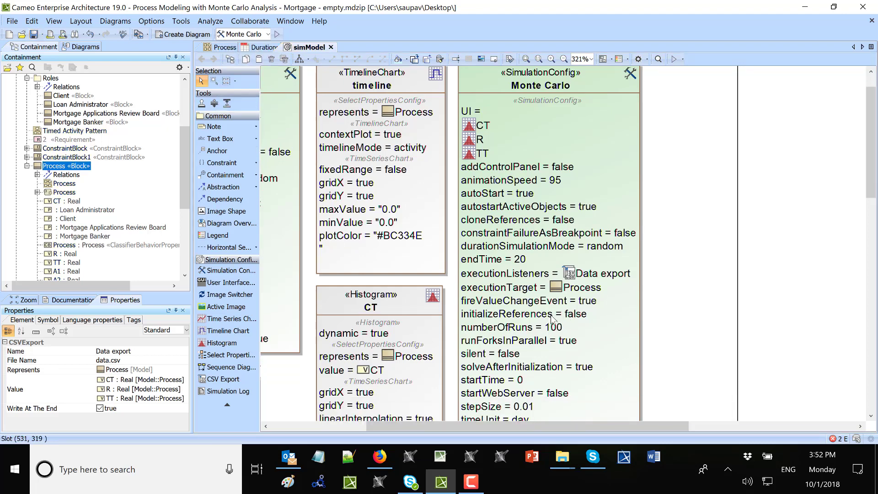
{"action": "scroll", "coordinate": [623, 393], "scroll_direction": "down", "scroll_amount": 1}
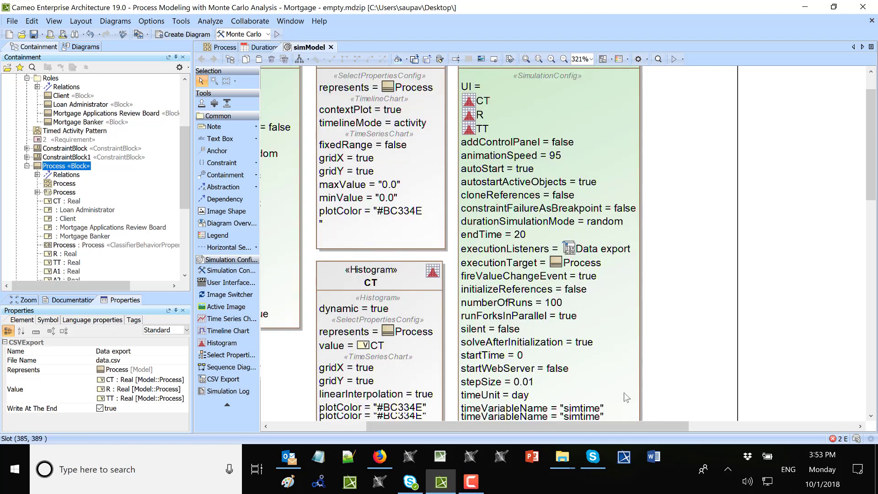
{"action": "scroll", "coordinate": [626, 397], "scroll_direction": "down", "scroll_amount": 2}
{"action": "scroll", "coordinate": [471, 229], "scroll_direction": "up", "scroll_amount": 2}
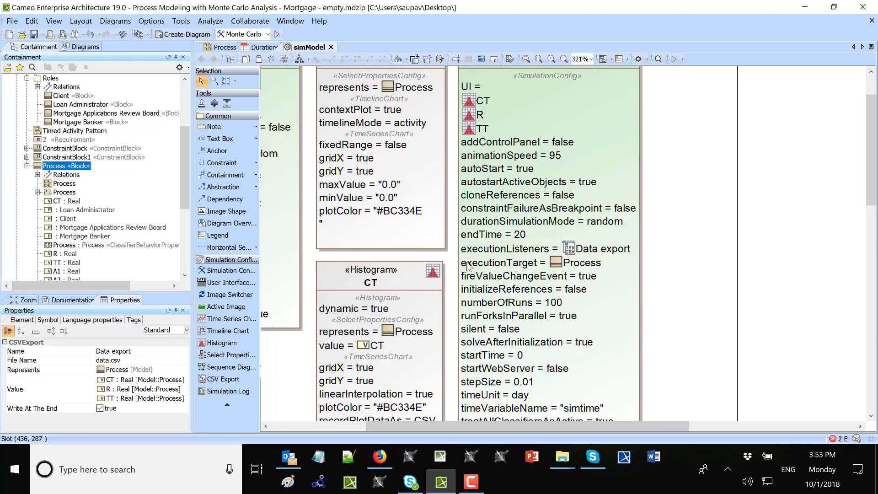
{"action": "left_click", "coordinate": [278, 35]}
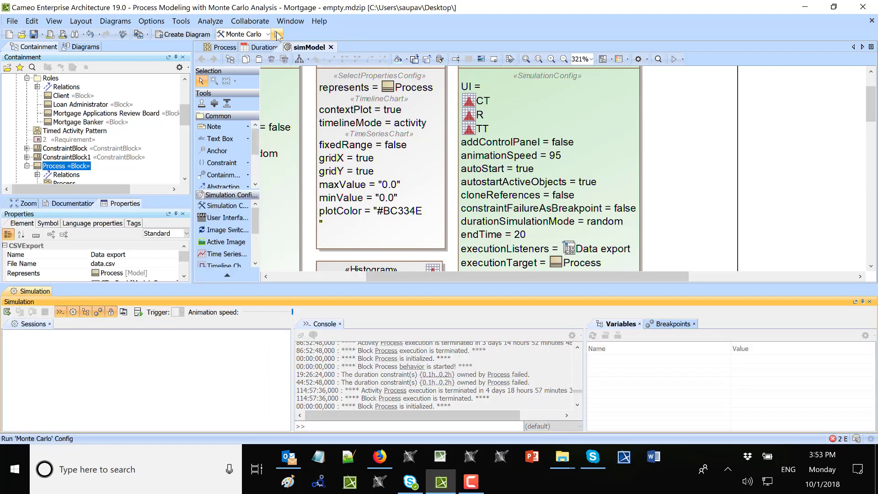